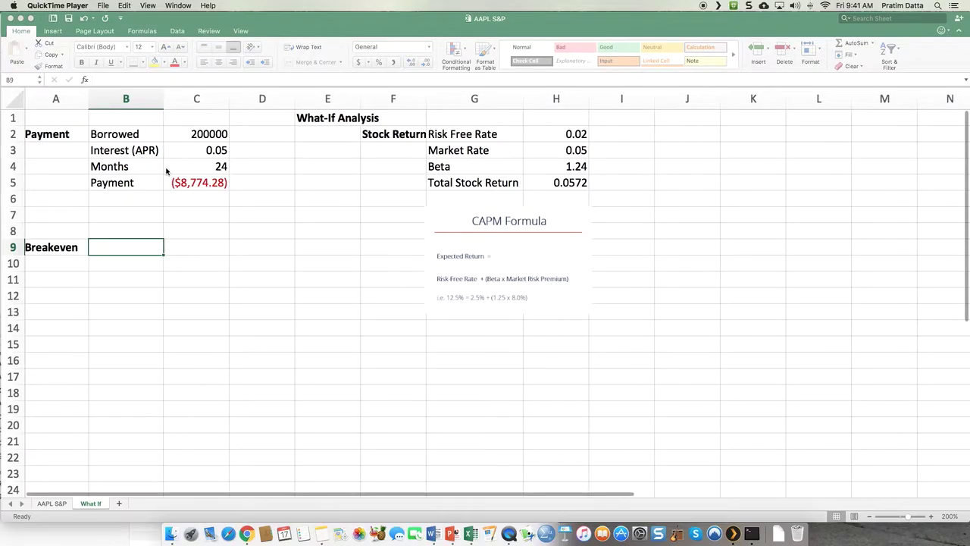
Step: Look over the Payment, Stock Return and Breakeven sections of the What If sheet
{"action": "scroll", "coordinate": [167, 172], "scroll_direction": "down", "scroll_amount": 1}
{"action": "left_click", "coordinate": [50, 133]}
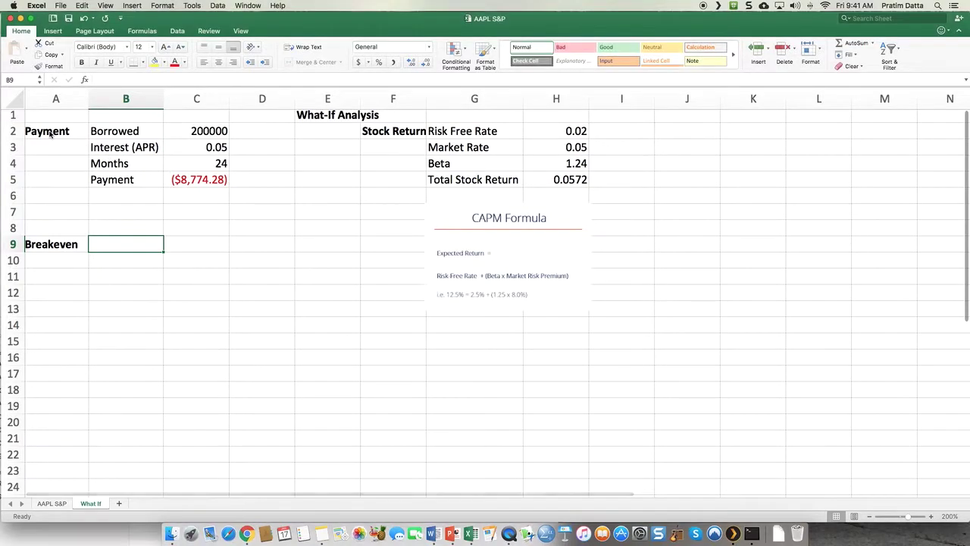
{"action": "left_click", "coordinate": [50, 133]}
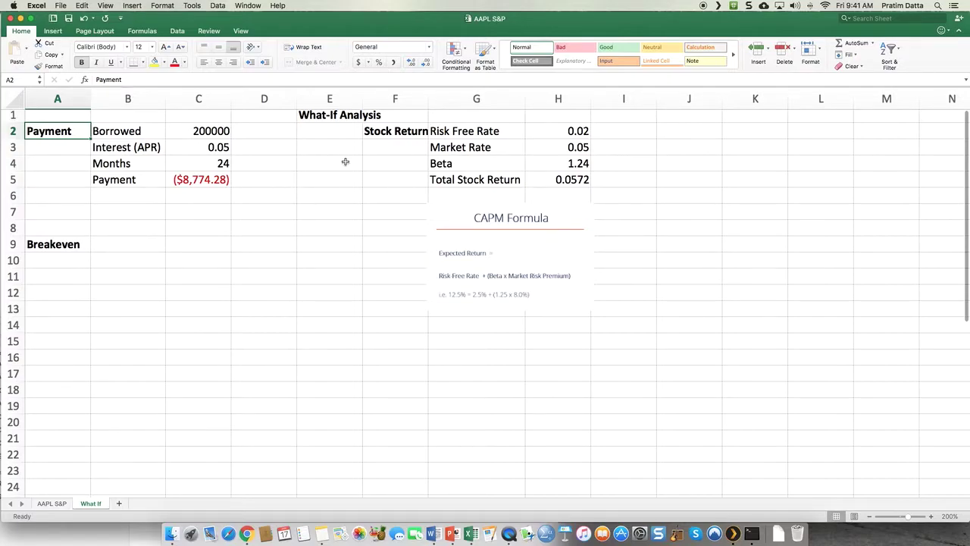
{"action": "left_click", "coordinate": [398, 132]}
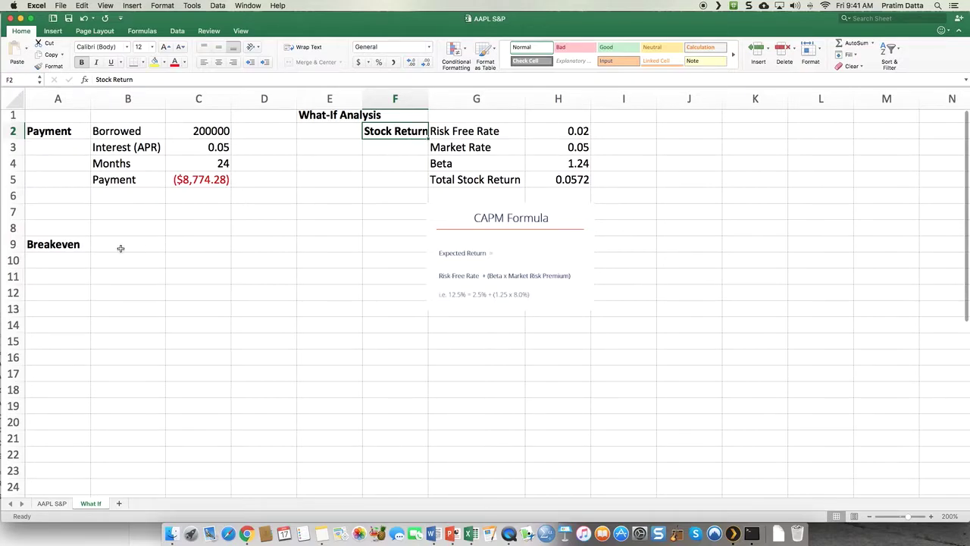
{"action": "left_click", "coordinate": [63, 245]}
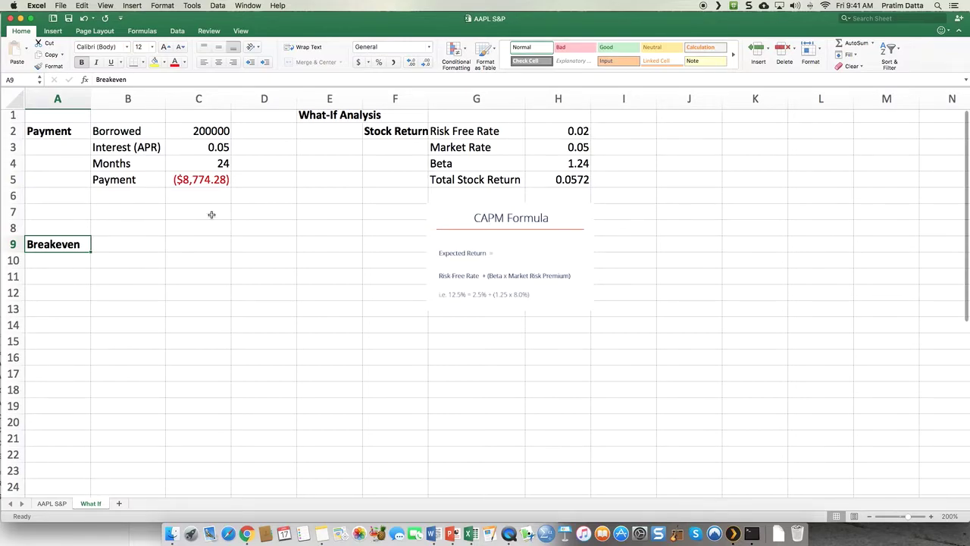
Step: Set the Borrowed amount in C2 of the Payment section to 300000
{"action": "left_click", "coordinate": [134, 135]}
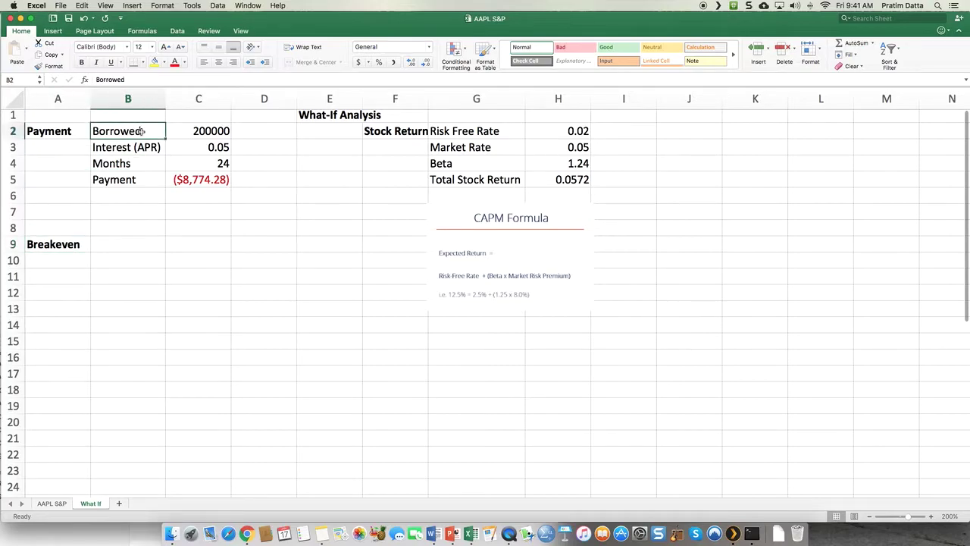
{"action": "left_click", "coordinate": [210, 135]}
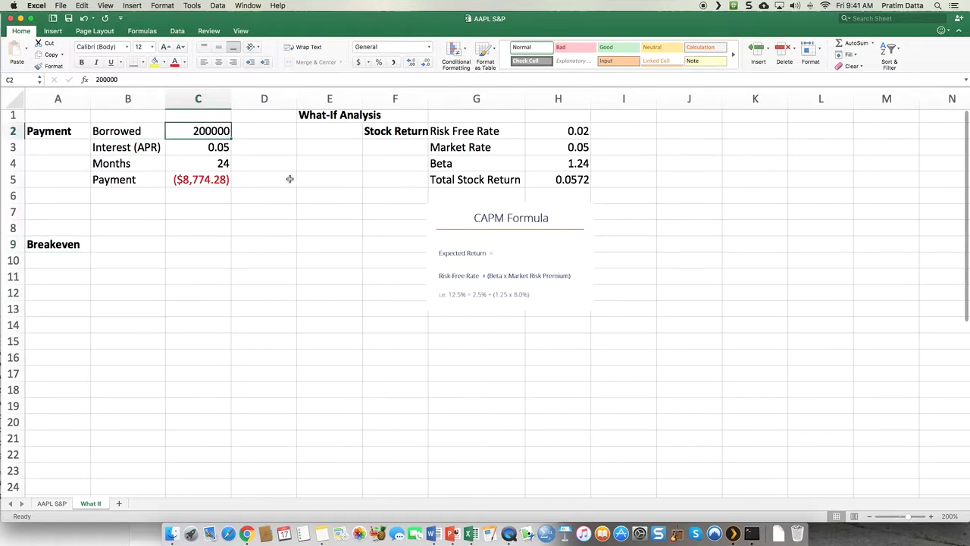
{"action": "type", "text": "2"}
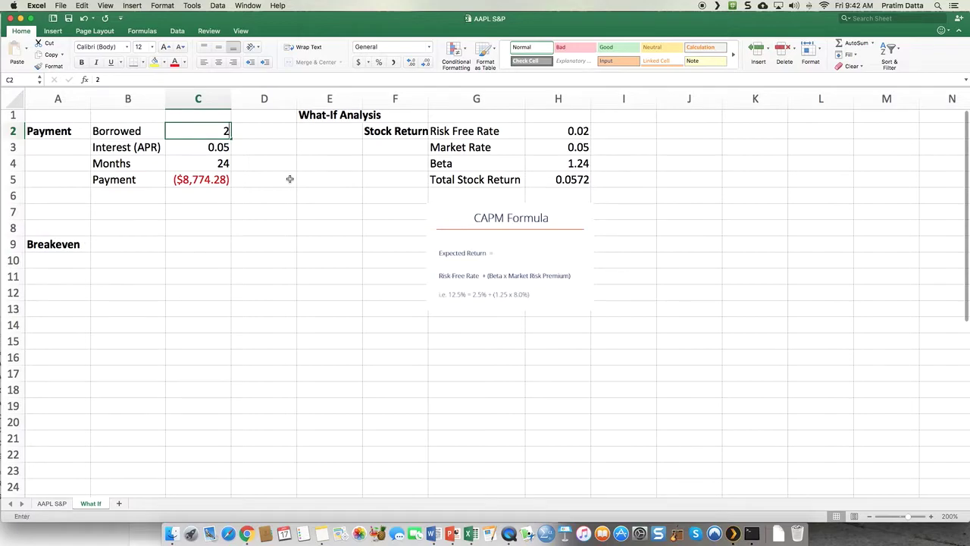
{"action": "key", "text": "BackSpace"}
{"action": "type", "text": "3"}
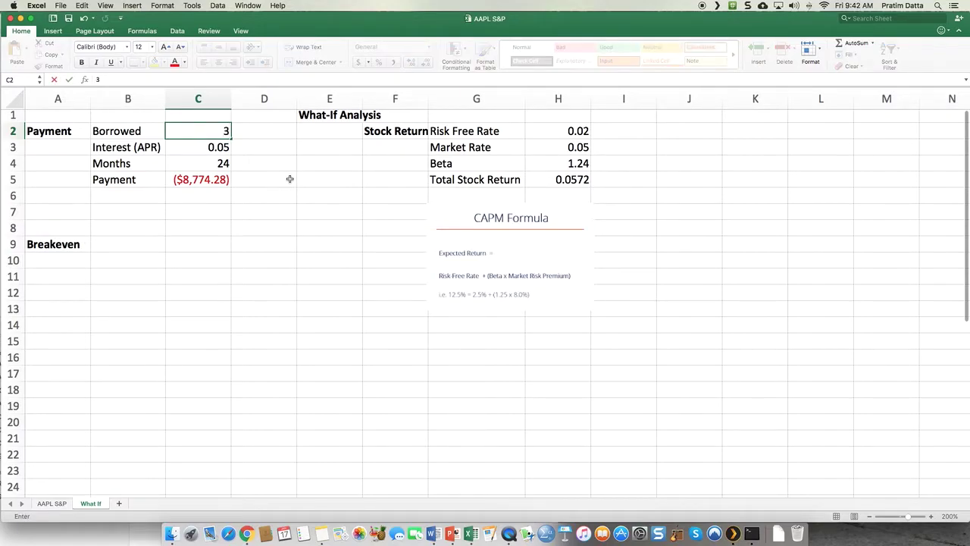
{"action": "type", "text": "00000"}
{"action": "key", "text": "Return"}
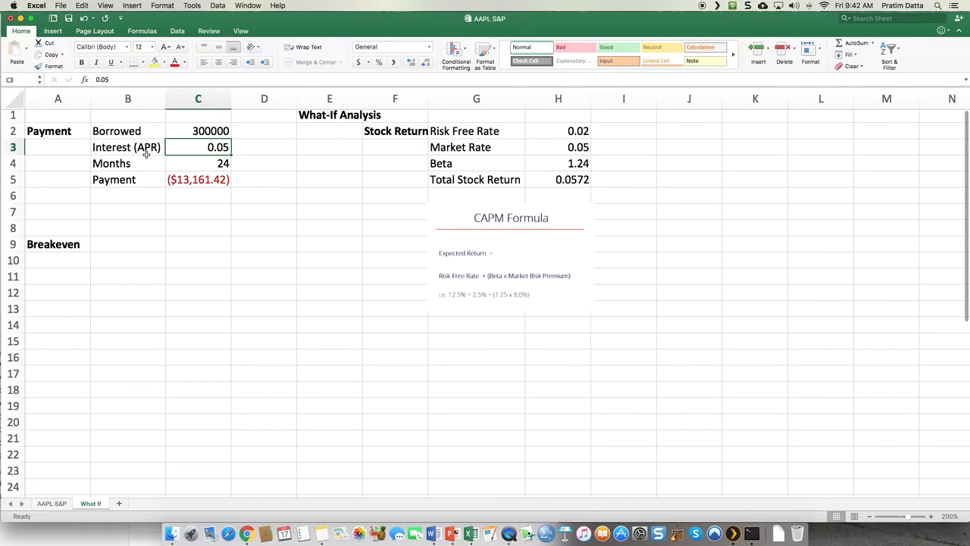
Step: Set the loan's Interest (APR) in C3 to 0.04 and its Months in C4 to 180
{"action": "left_click", "coordinate": [118, 80]}
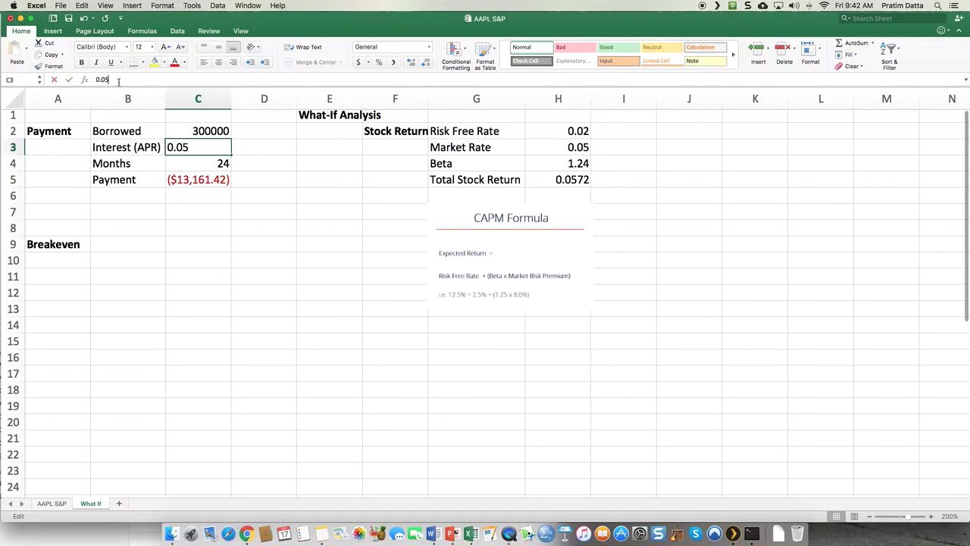
{"action": "key", "text": "BackSpace"}
{"action": "type", "text": "4"}
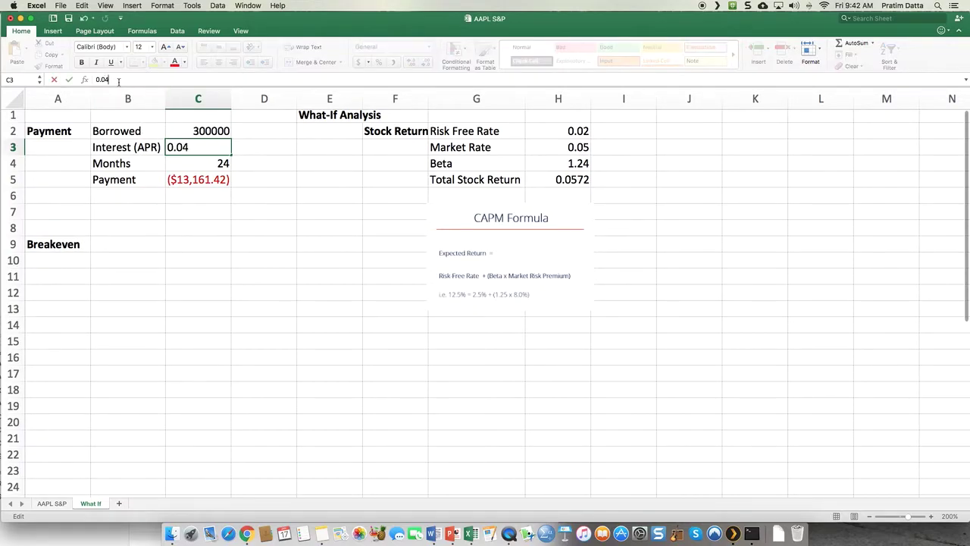
{"action": "key", "text": "Return"}
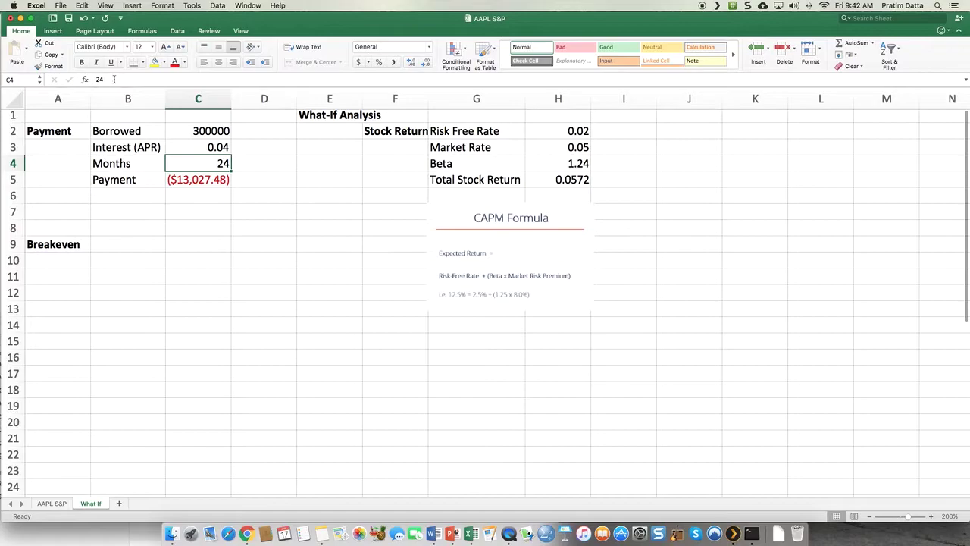
{"action": "left_click_drag", "start_coordinate": [116, 79], "coordinate": [96, 80]}
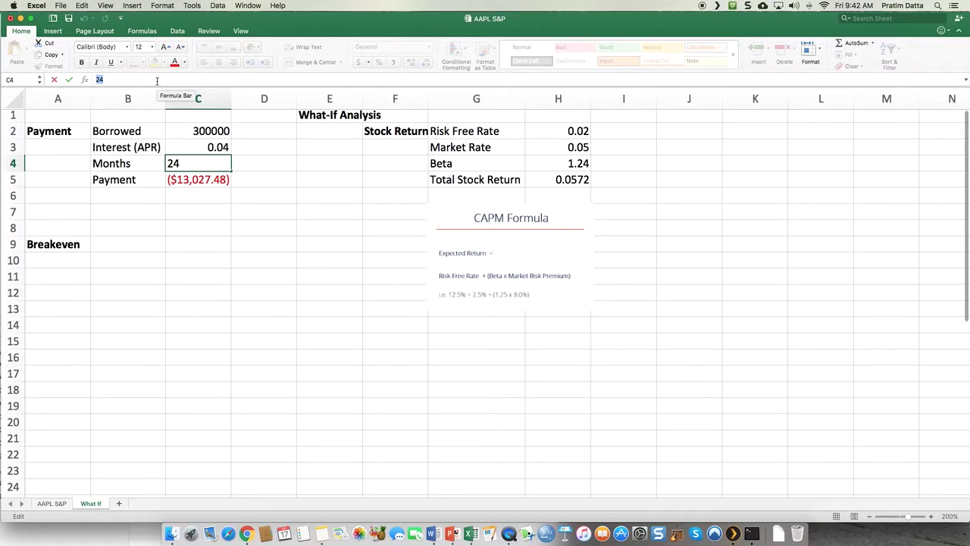
{"action": "type", "text": "180"}
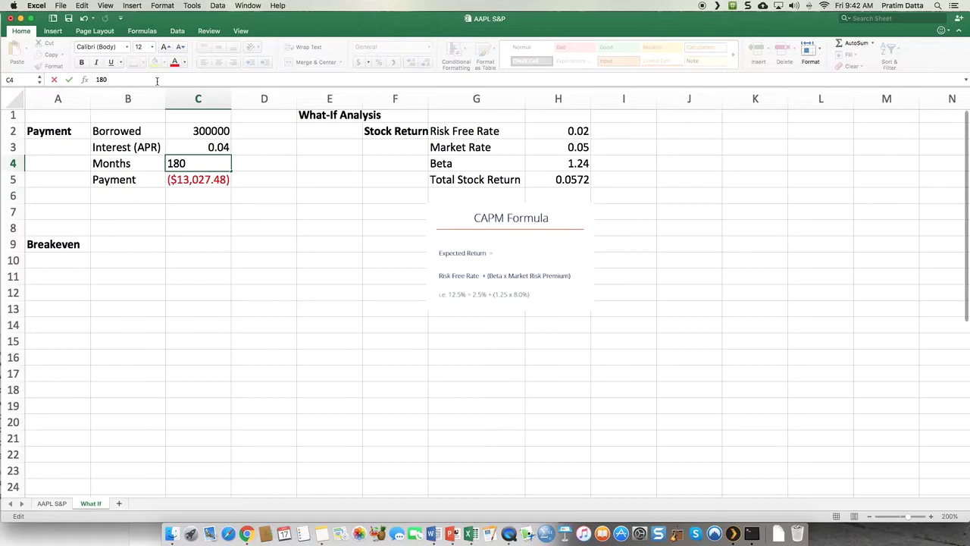
{"action": "key", "text": "Return"}
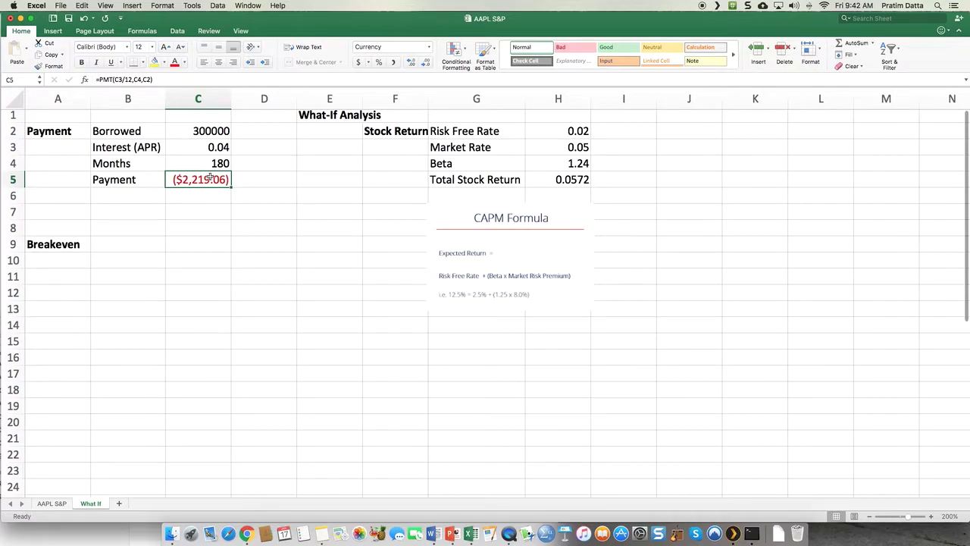
Step: Replace the Payment formula in C5 with =PMT(C3/2,C4,C2), referencing the interest, months and borrowed cells
{"action": "type", "text": "="}
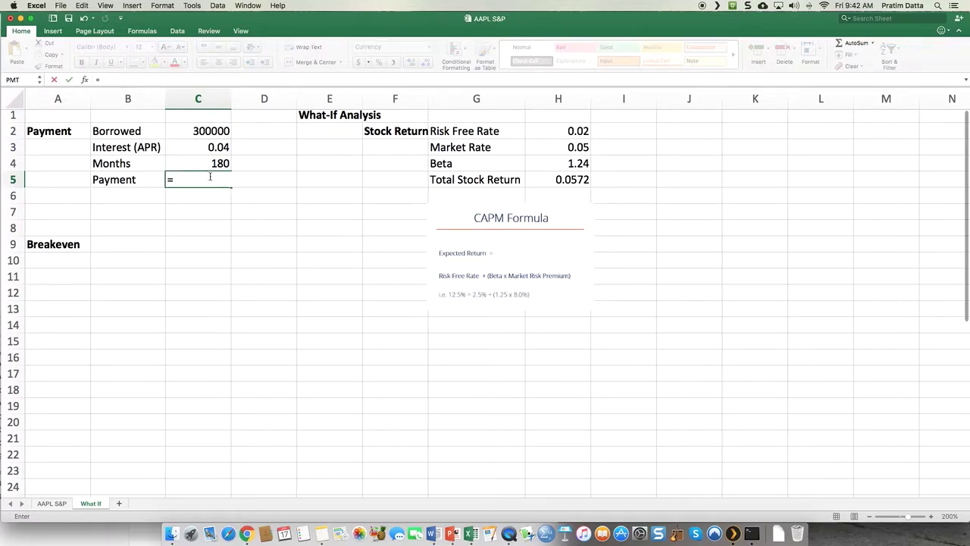
{"action": "type", "text": "P"}
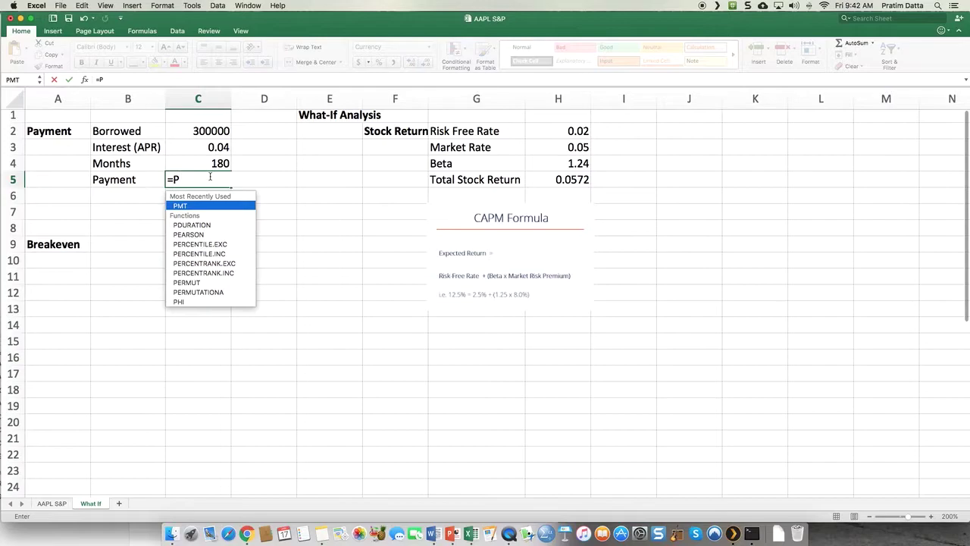
{"action": "type", "text": "MT"}
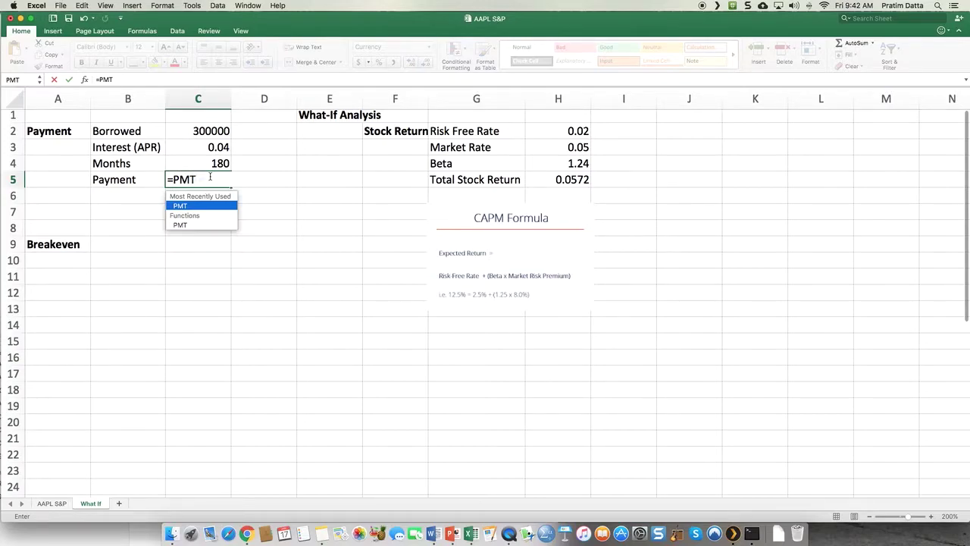
{"action": "type", "text": "("}
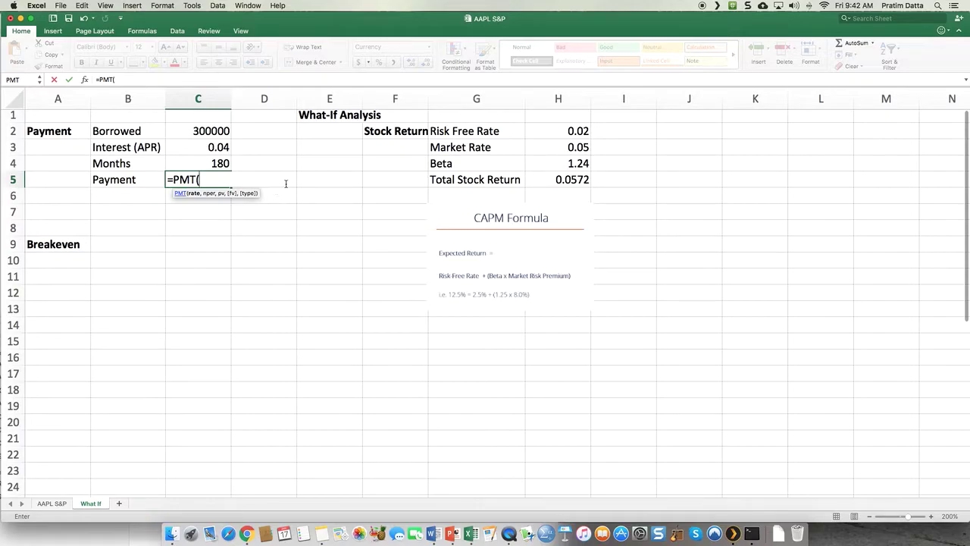
{"action": "left_click", "coordinate": [207, 147]}
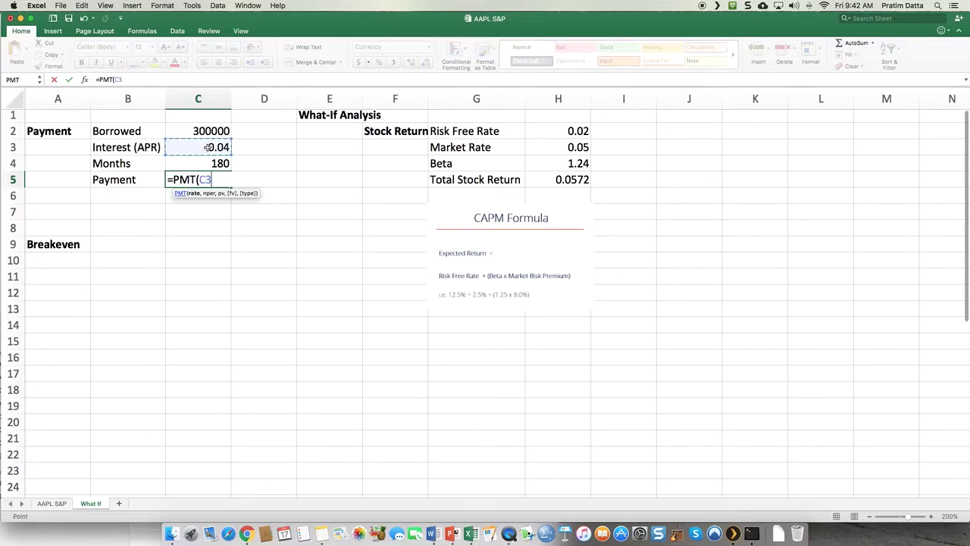
{"action": "type", "text": "/2,"}
{"action": "left_click", "coordinate": [197, 162]}
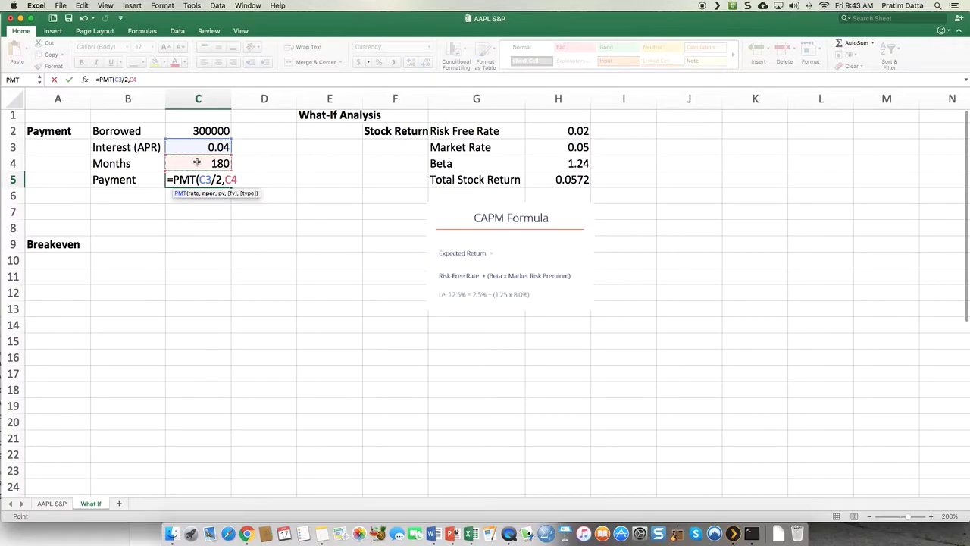
{"action": "type", "text": ","}
{"action": "left_click", "coordinate": [197, 130]}
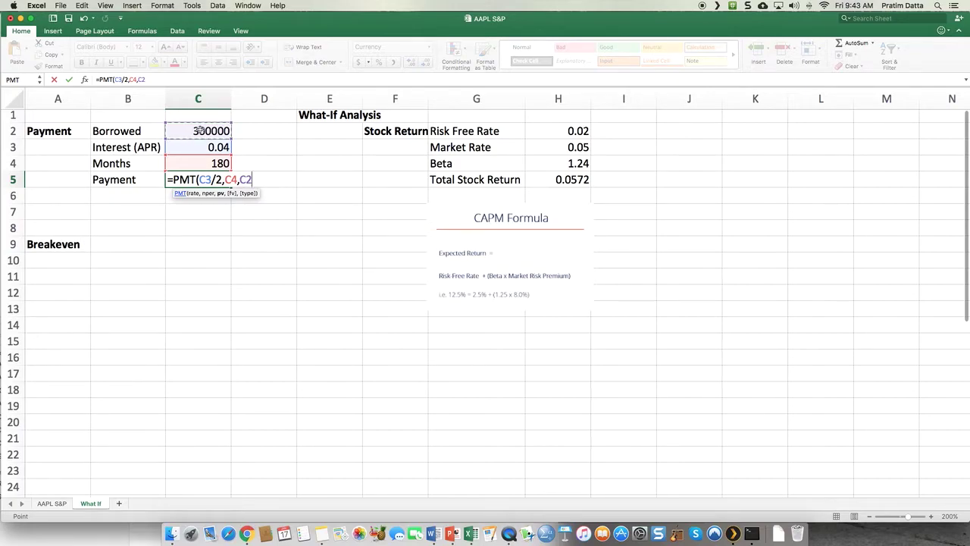
{"action": "type", "text": ")"}
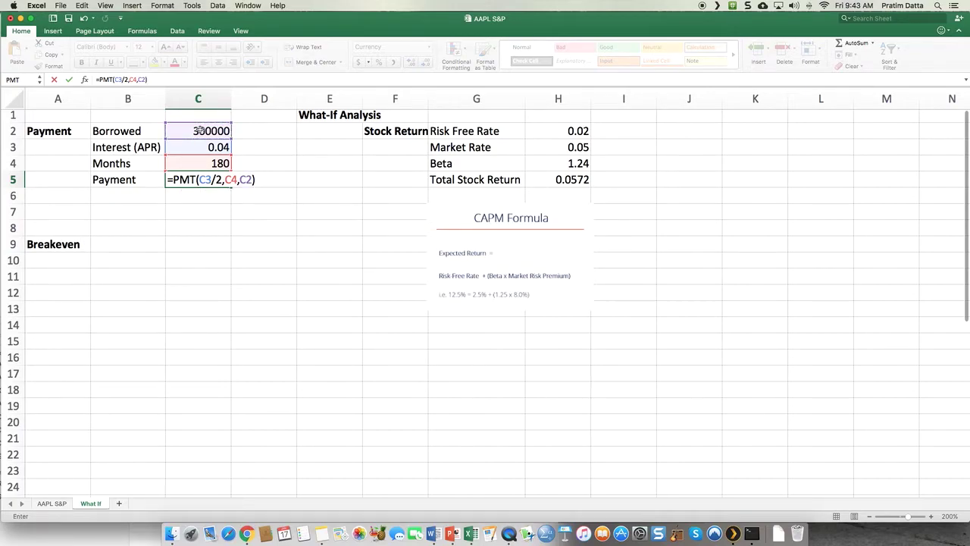
{"action": "key", "text": "Return"}
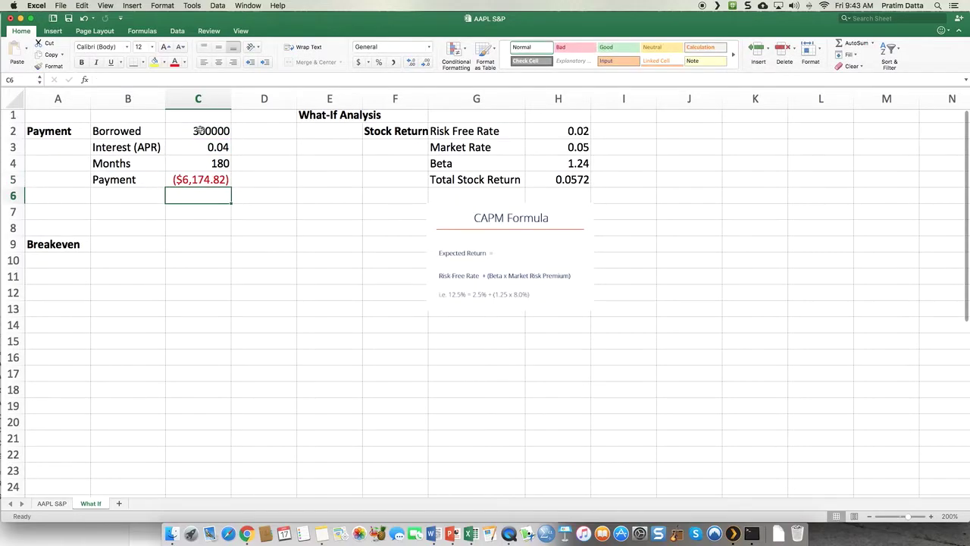
Step: Correct the rate divisor in the C5 payment formula to 12, giving =PMT(C3/12,C4,C2)
{"action": "left_click", "coordinate": [207, 183]}
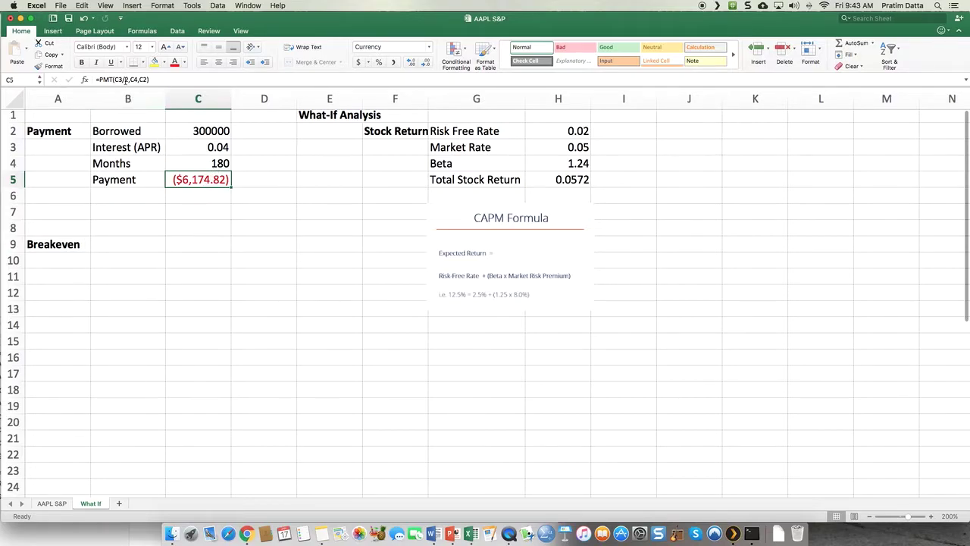
{"action": "double_click", "coordinate": [191, 180]}
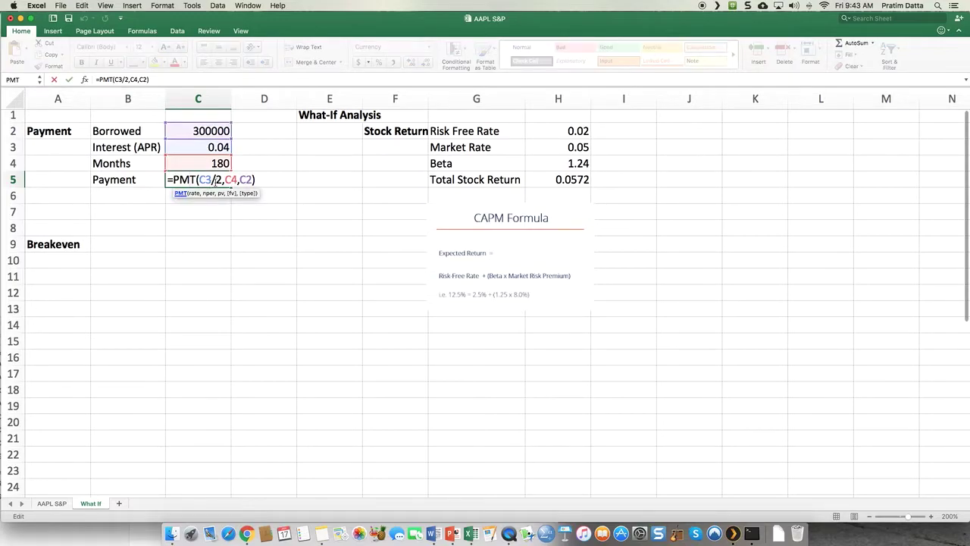
{"action": "type", "text": "1"}
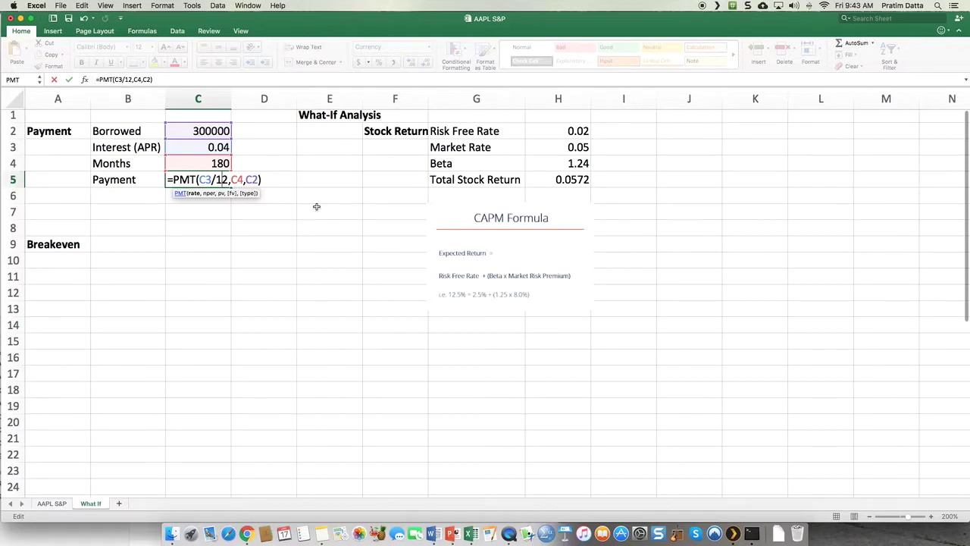
{"action": "key", "text": "Return"}
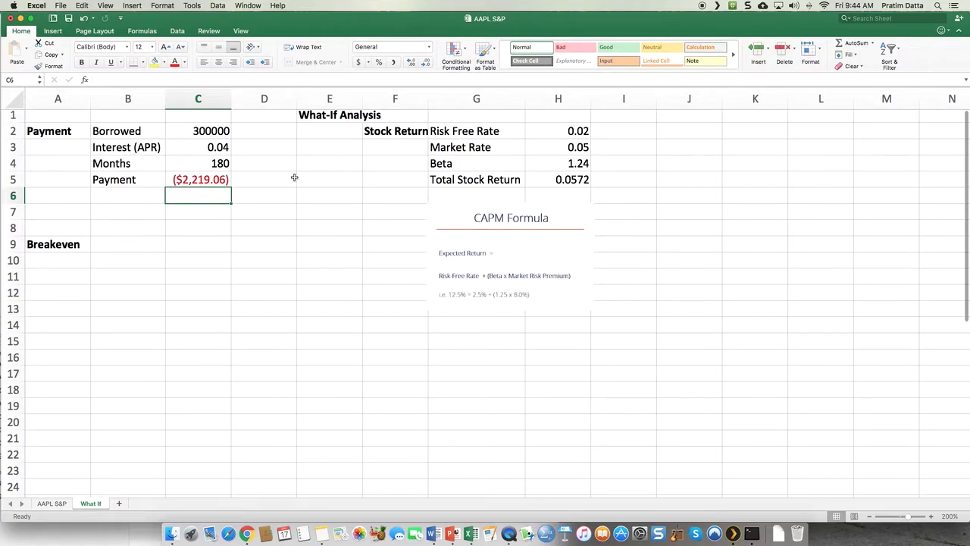
Step: Format the Borrowed amount in C2 as Currency with two decimal places and the $ symbol
{"action": "left_click", "coordinate": [205, 130]}
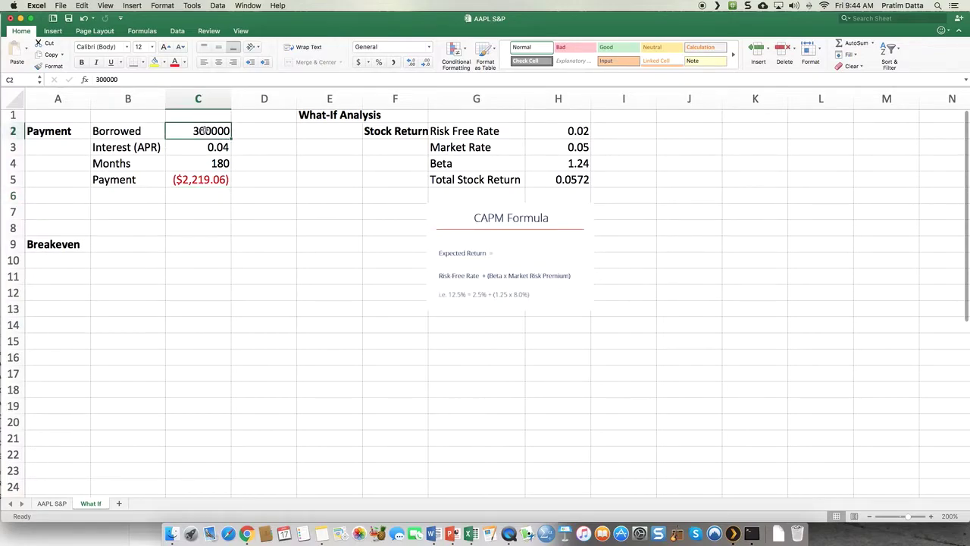
{"action": "right_click", "coordinate": [205, 130]}
{"action": "left_click", "coordinate": [293, 288]}
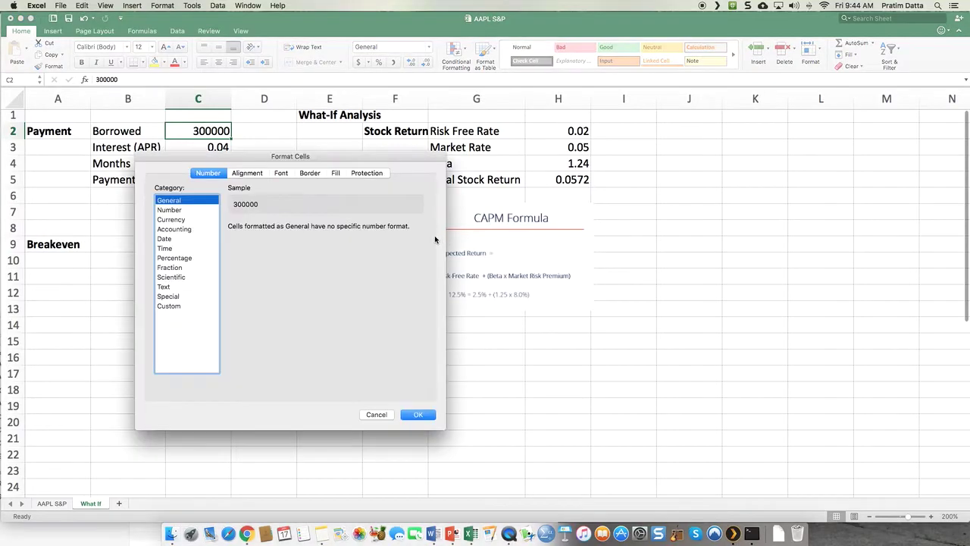
{"action": "left_click", "coordinate": [173, 219]}
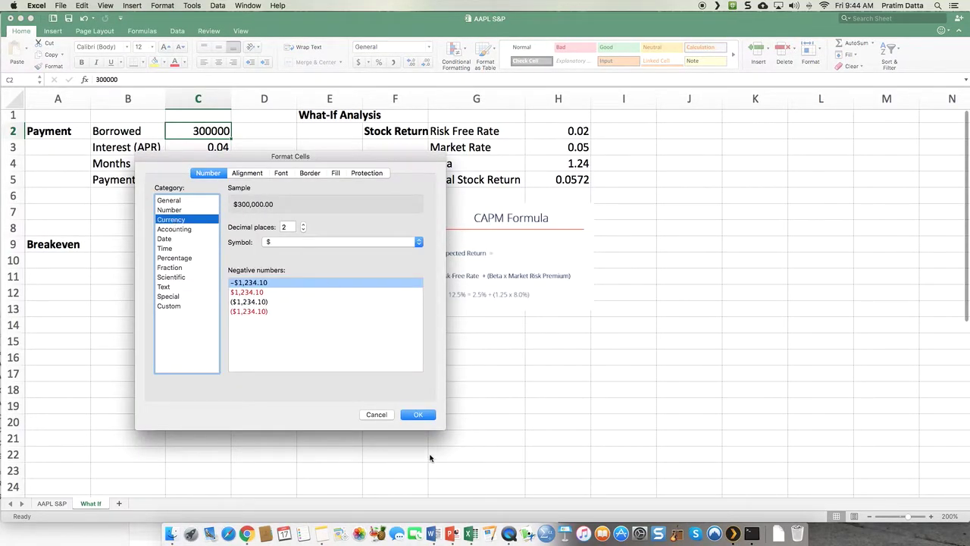
{"action": "left_click", "coordinate": [421, 417]}
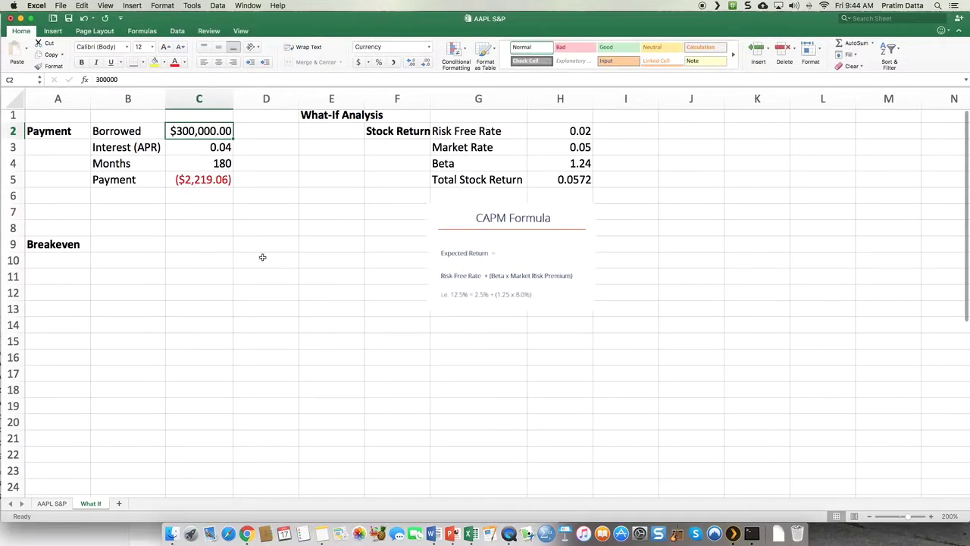
Step: Format the Interest (APR) value in C3 as Percentage with two decimal places
{"action": "left_click", "coordinate": [198, 180]}
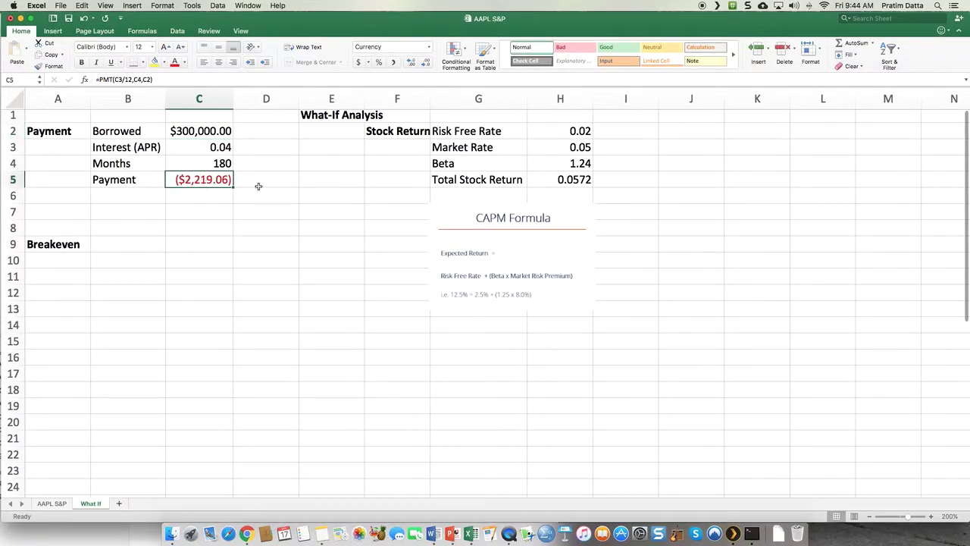
{"action": "left_click", "coordinate": [204, 147]}
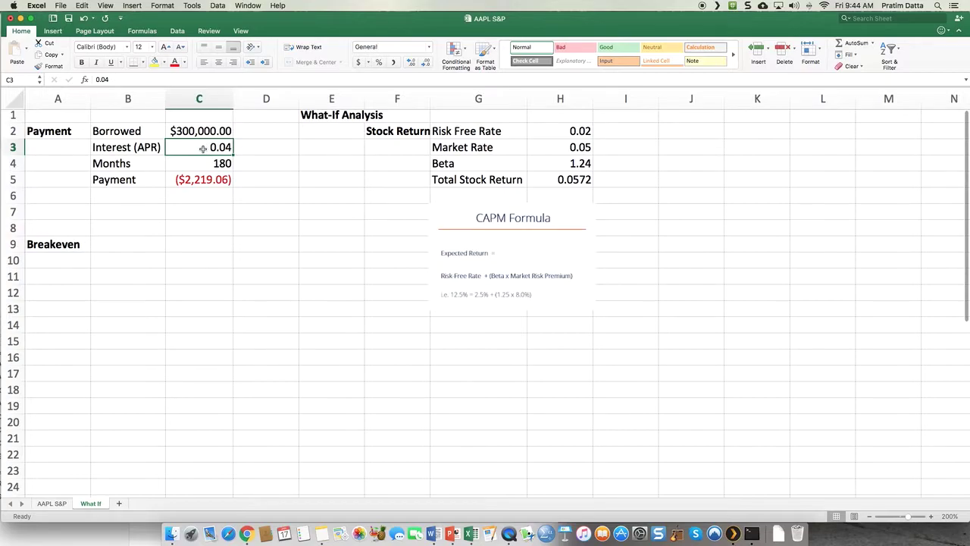
{"action": "right_click", "coordinate": [203, 148]}
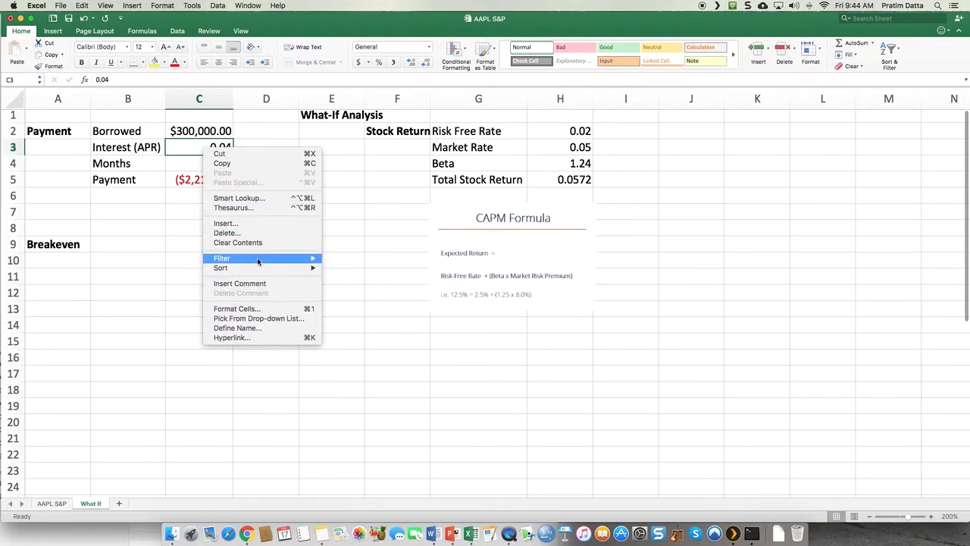
{"action": "left_click", "coordinate": [262, 309]}
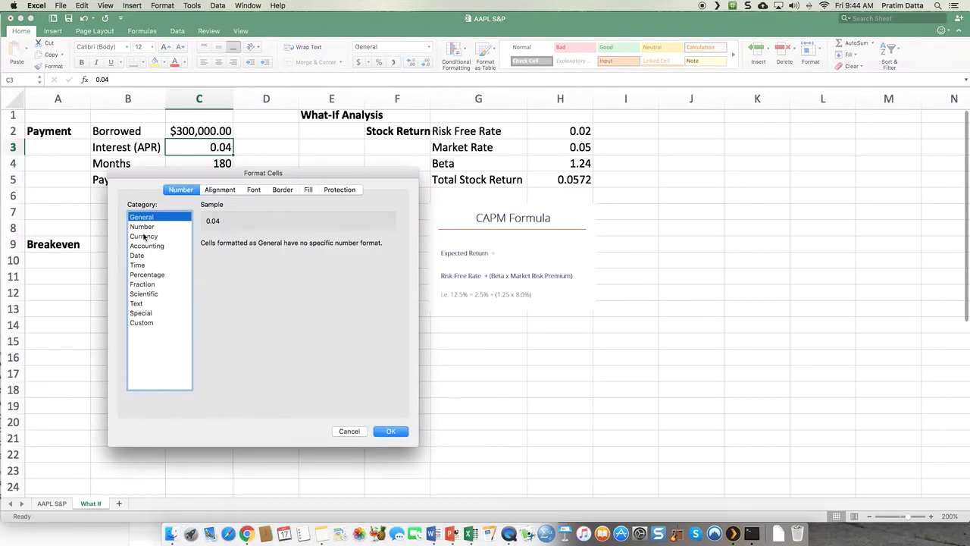
{"action": "left_click", "coordinate": [155, 277]}
{"action": "left_click", "coordinate": [388, 431]}
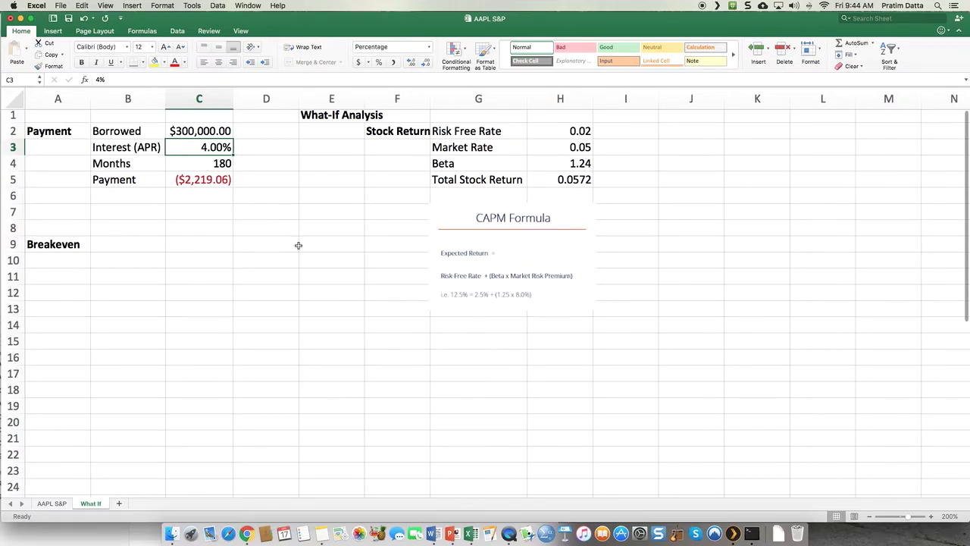
{"action": "left_click", "coordinate": [282, 217]}
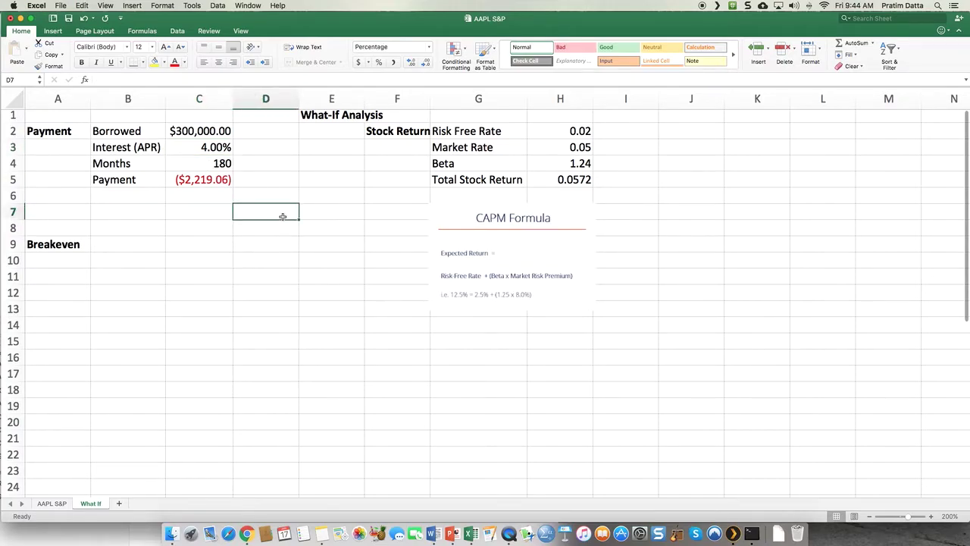
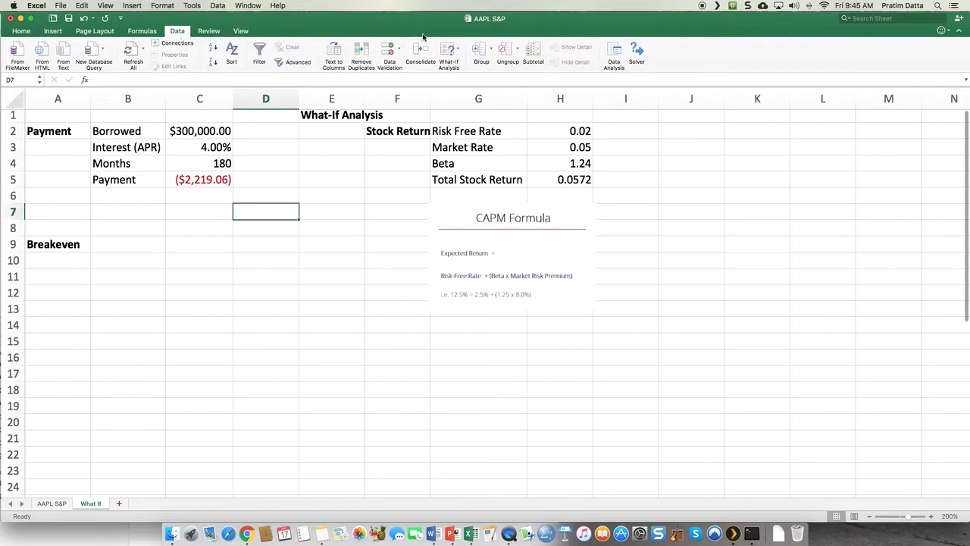
Step: Run Goal Seek to bring the Payment in C5 to -2500 by changing the Months in C4, and keep the solution
{"action": "left_click", "coordinate": [458, 50]}
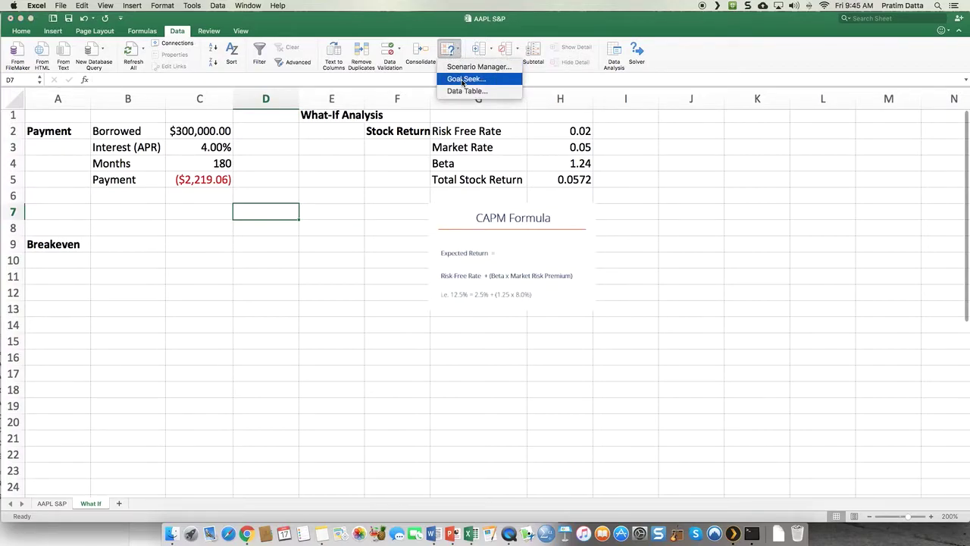
{"action": "left_click", "coordinate": [464, 80]}
{"action": "left_click_drag", "start_coordinate": [302, 267], "coordinate": [294, 248]}
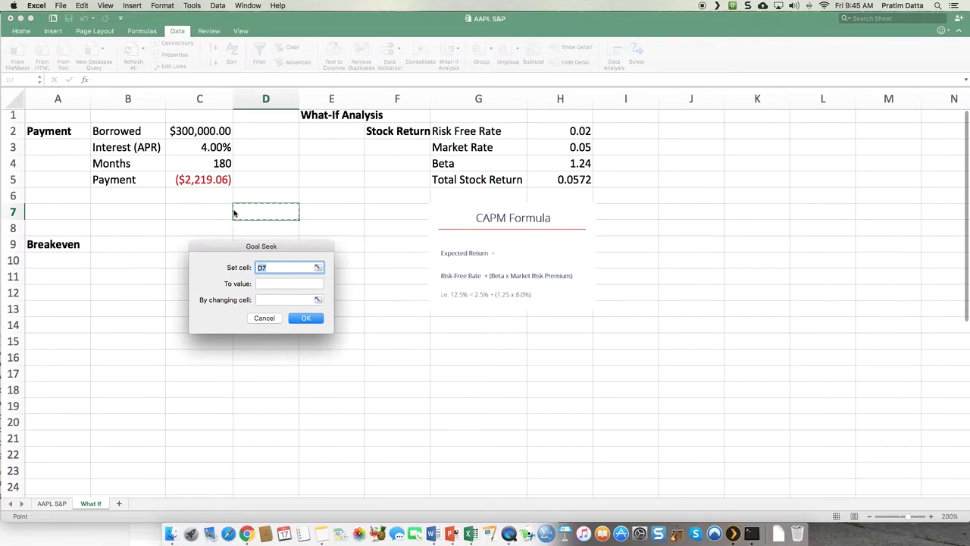
{"action": "left_click", "coordinate": [203, 183]}
{"action": "left_click", "coordinate": [262, 283]}
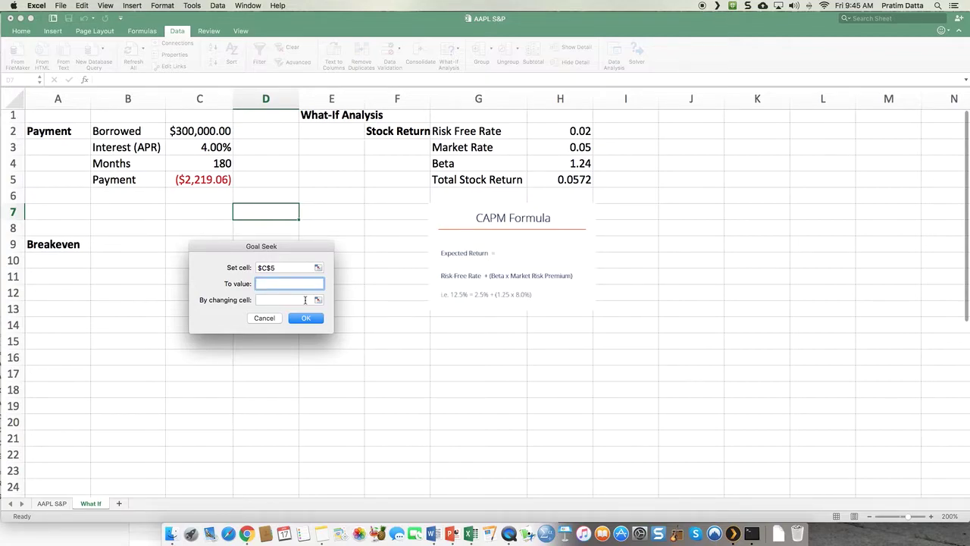
{"action": "type", "text": "-2500"}
{"action": "left_click", "coordinate": [275, 302]}
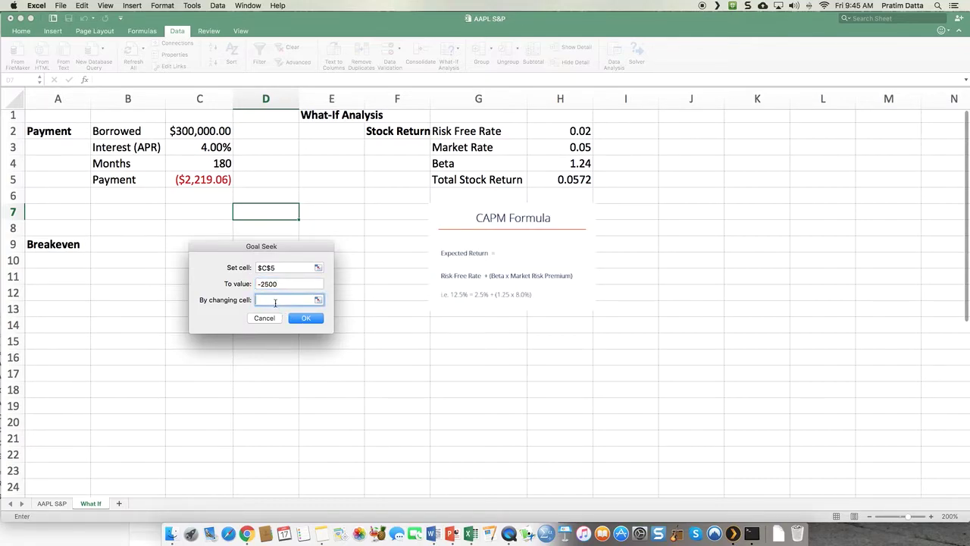
{"action": "left_click", "coordinate": [201, 166]}
{"action": "left_click", "coordinate": [306, 319]}
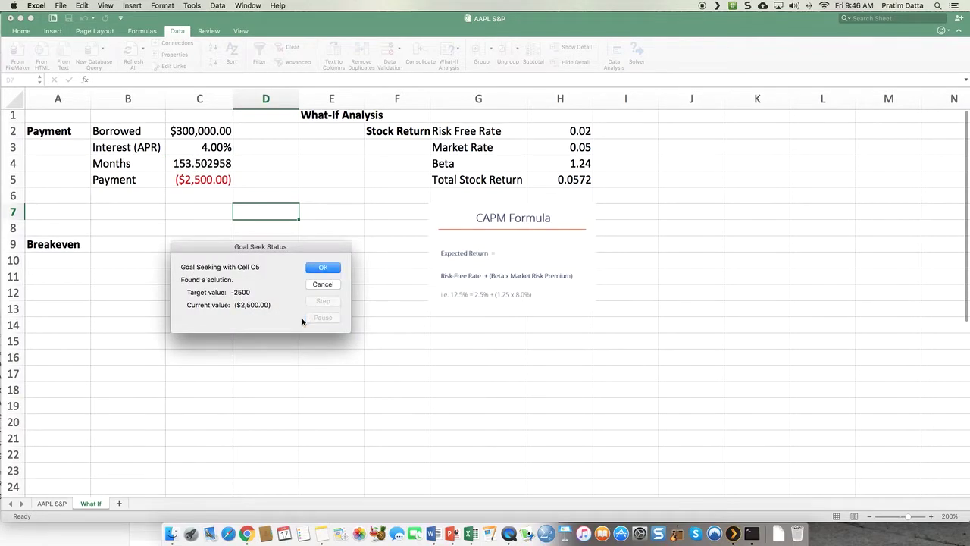
{"action": "left_click", "coordinate": [323, 269]}
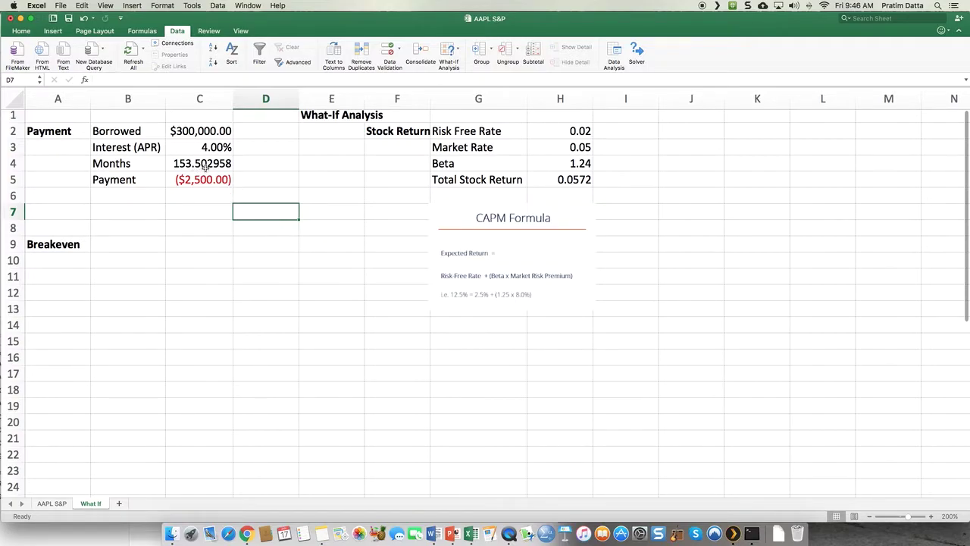
Step: Enter the formula =180-C4 in D4 to calculate how many months are saved compared with the 180-month term
{"action": "left_click", "coordinate": [262, 168]}
{"action": "left_click", "coordinate": [217, 167]}
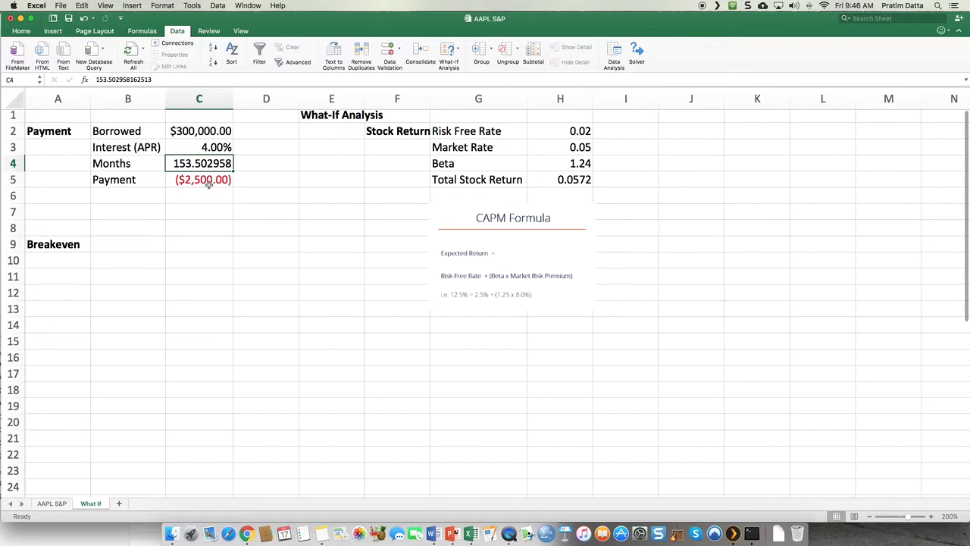
{"action": "left_click", "coordinate": [256, 166]}
{"action": "type", "text": "=180-"}
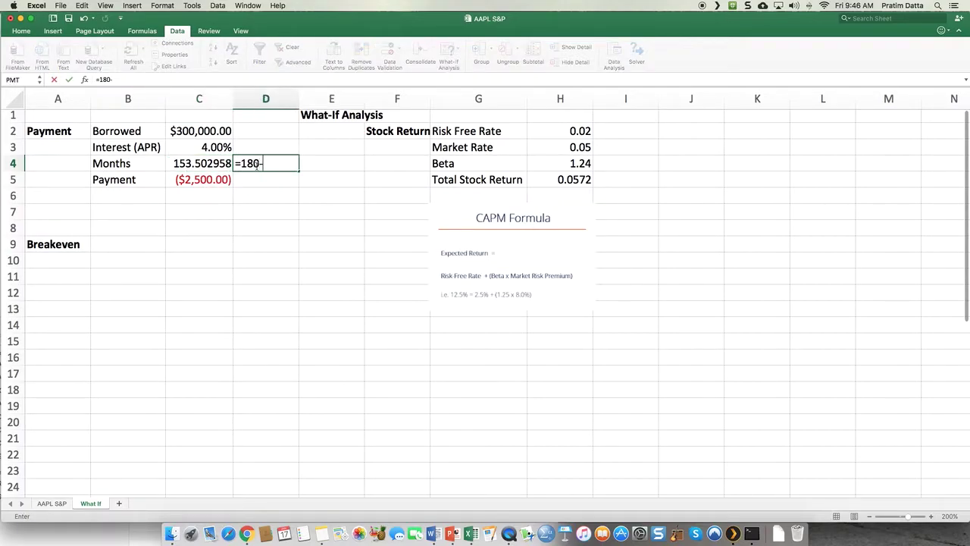
{"action": "left_click", "coordinate": [199, 163]}
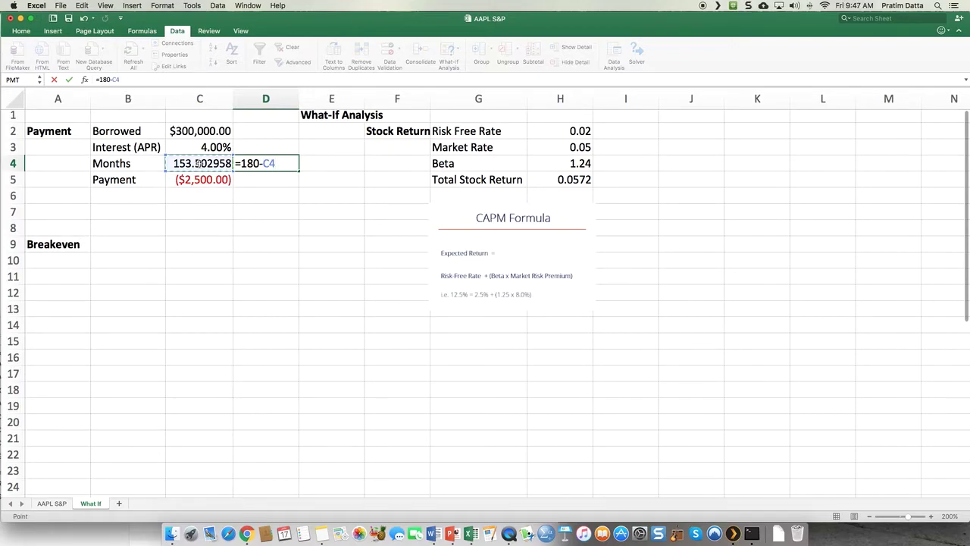
{"action": "key", "text": "Return"}
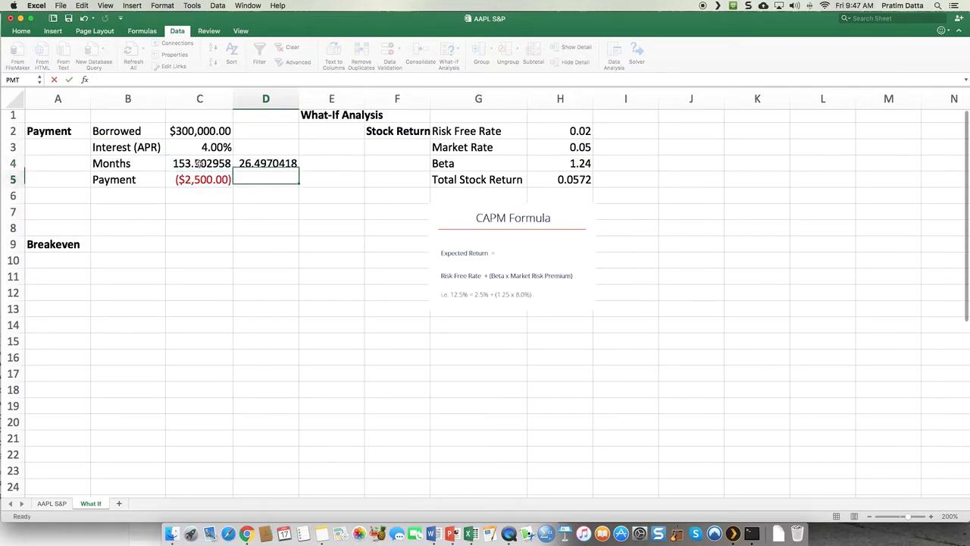
{"action": "left_click", "coordinate": [265, 167]}
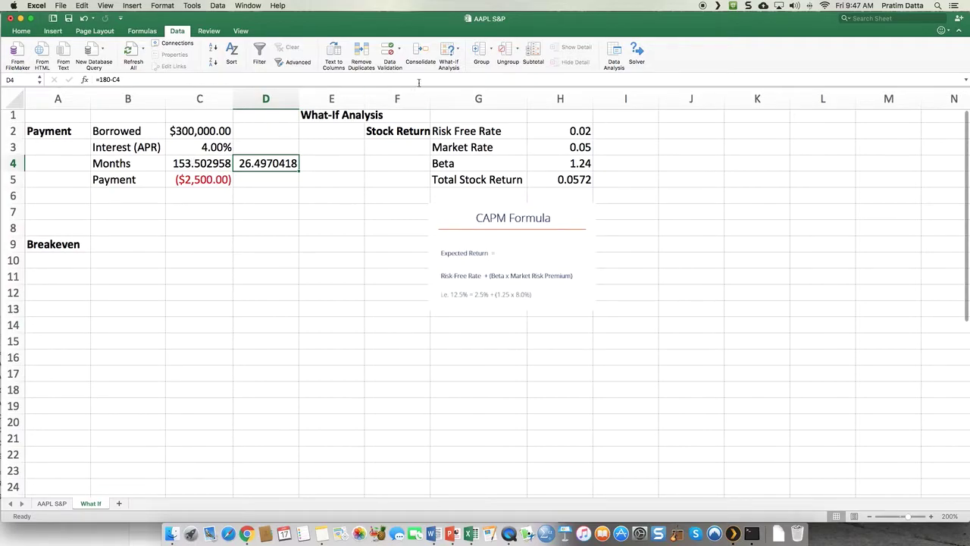
Step: Run Goal Seek to bring the Payment in C5 to -1500 by changing the Borrowed amount in C2, and accept the solution
{"action": "left_click", "coordinate": [448, 50]}
{"action": "left_click", "coordinate": [466, 79]}
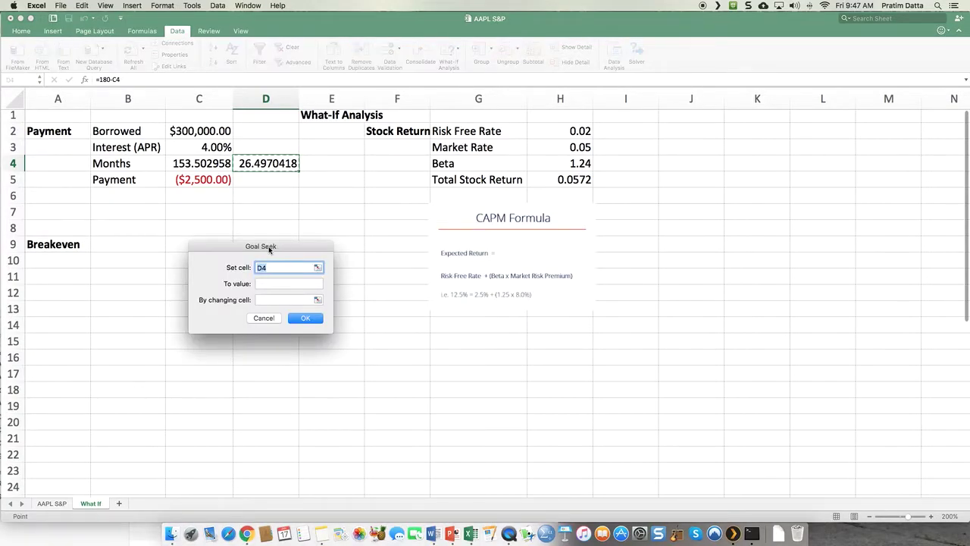
{"action": "left_click_drag", "start_coordinate": [269, 250], "coordinate": [291, 231]}
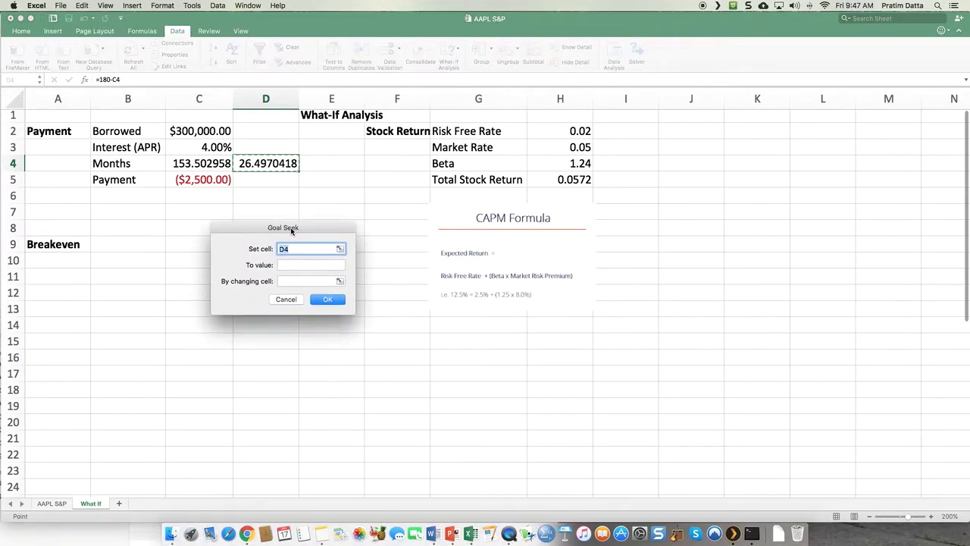
{"action": "left_click", "coordinate": [203, 182]}
{"action": "left_click", "coordinate": [310, 266]}
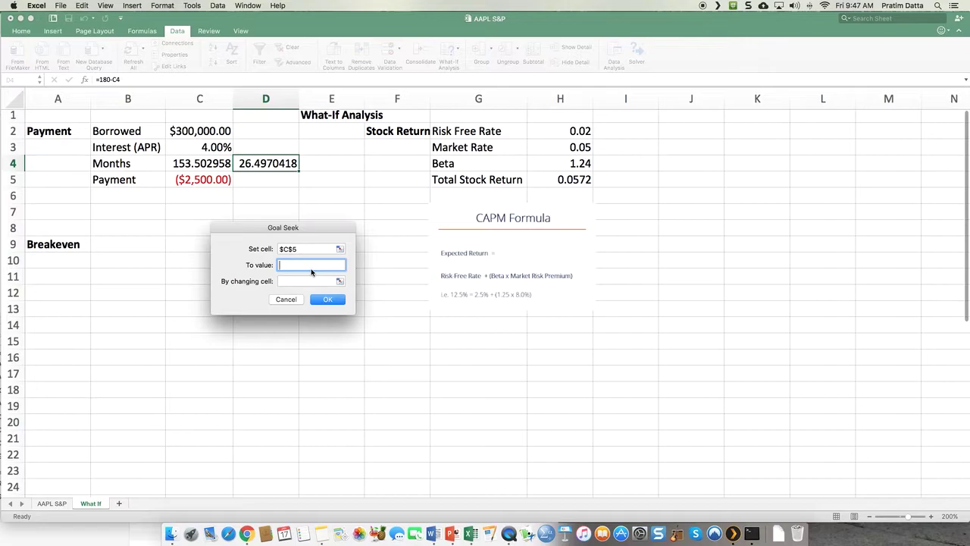
{"action": "type", "text": "-1500"}
{"action": "key", "text": "Left"}
{"action": "key", "text": "Left"}
{"action": "key", "text": "Left"}
{"action": "key", "text": "Left"}
{"action": "key", "text": "BackSpace"}
{"action": "type", "text": "-"}
{"action": "left_click", "coordinate": [293, 281]}
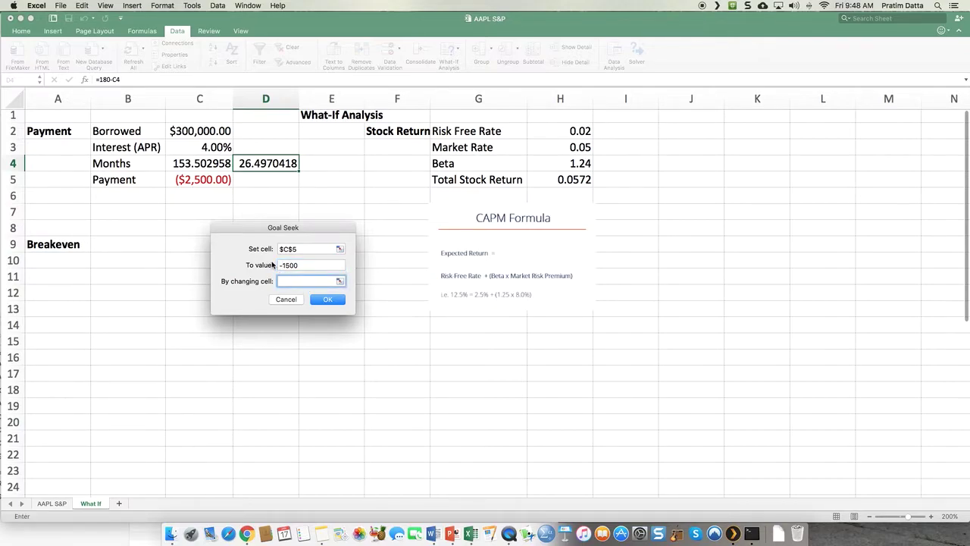
{"action": "left_click", "coordinate": [194, 135]}
{"action": "left_click", "coordinate": [327, 300]}
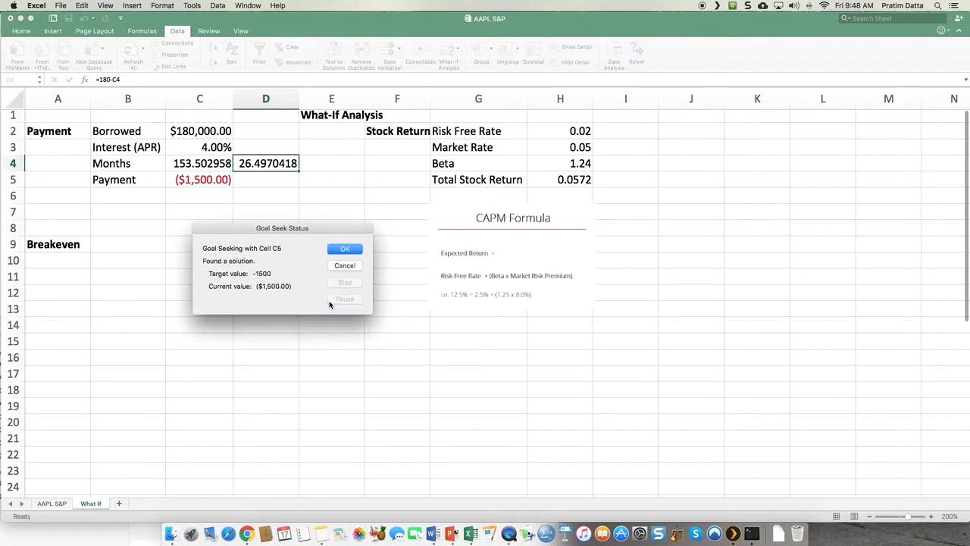
{"action": "left_click", "coordinate": [344, 250]}
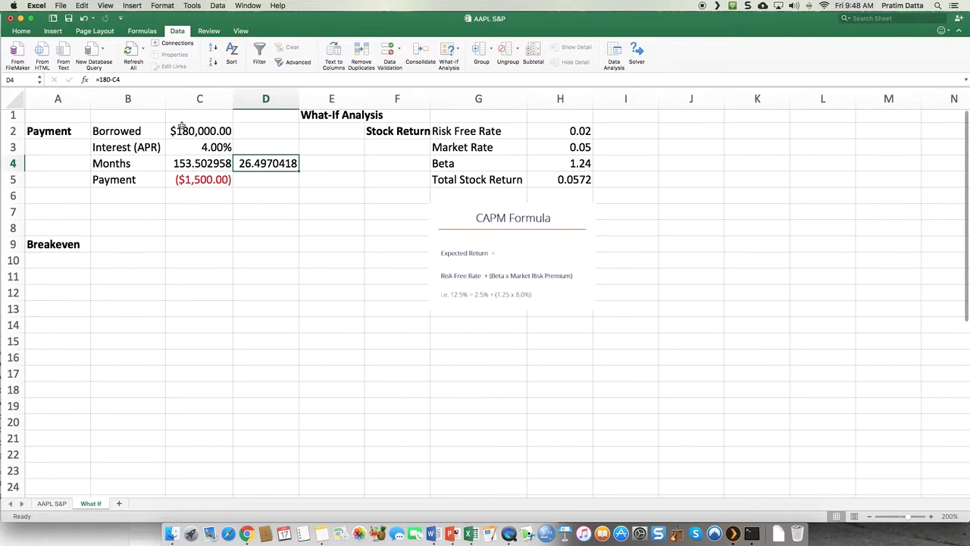
Step: Set the loan's Months in C4 to 180
{"action": "left_click", "coordinate": [199, 163]}
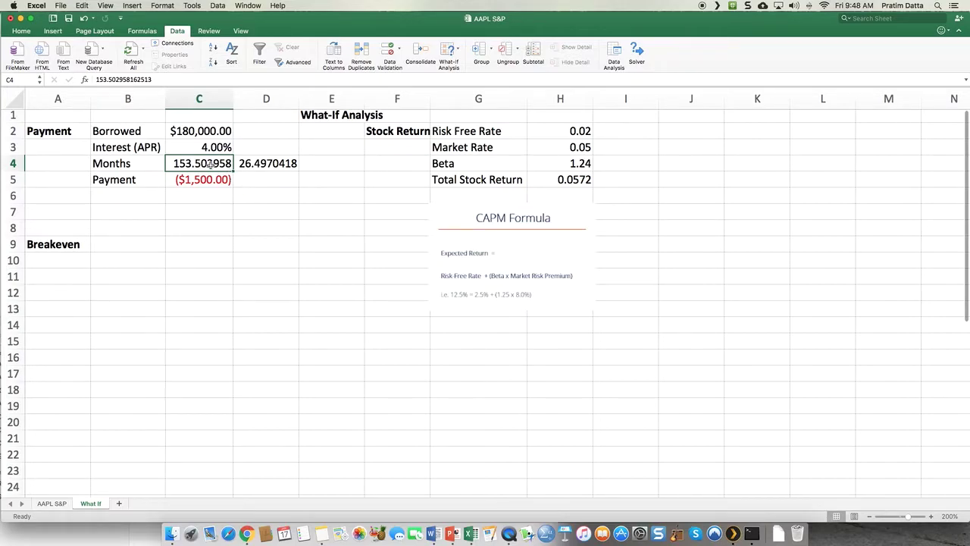
{"action": "type", "text": "180"}
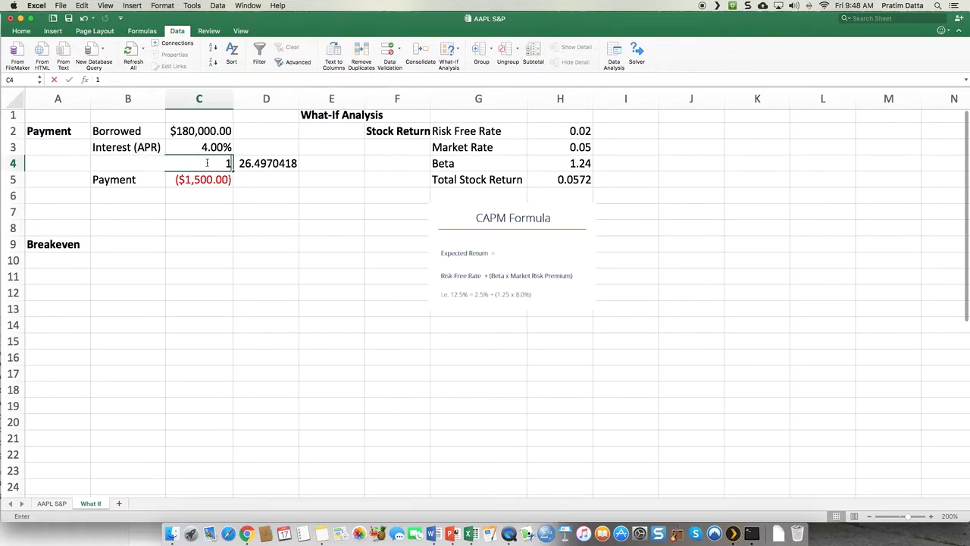
{"action": "key", "text": "Return"}
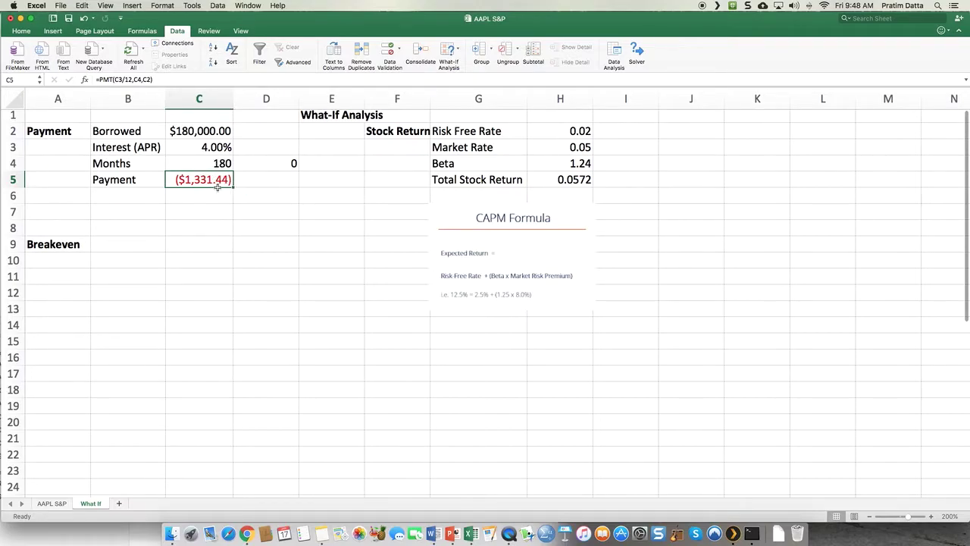
Step: With the 180-month term, Goal Seek the Payment in C5 to -1500 by changing the Borrowed amount in C2, and keep the solution
{"action": "left_click", "coordinate": [453, 50]}
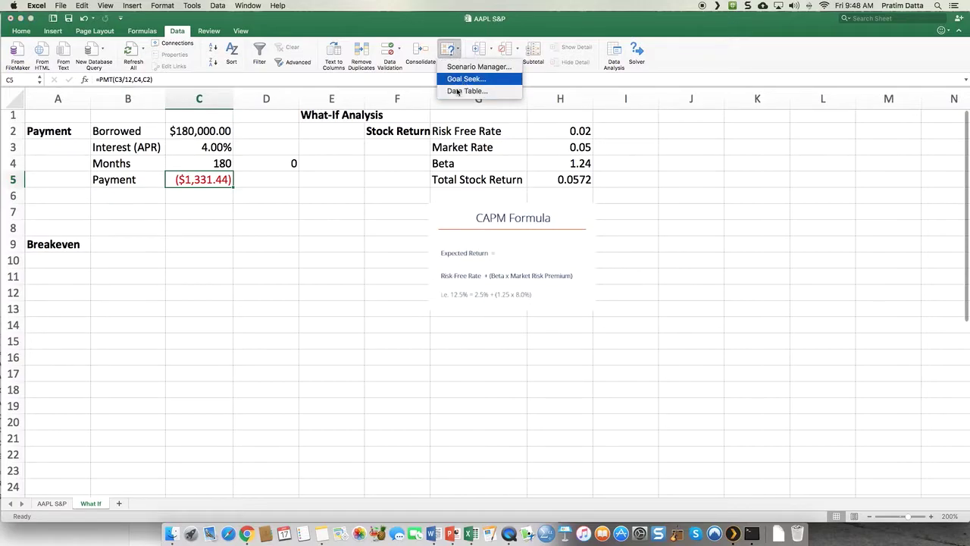
{"action": "left_click", "coordinate": [464, 79]}
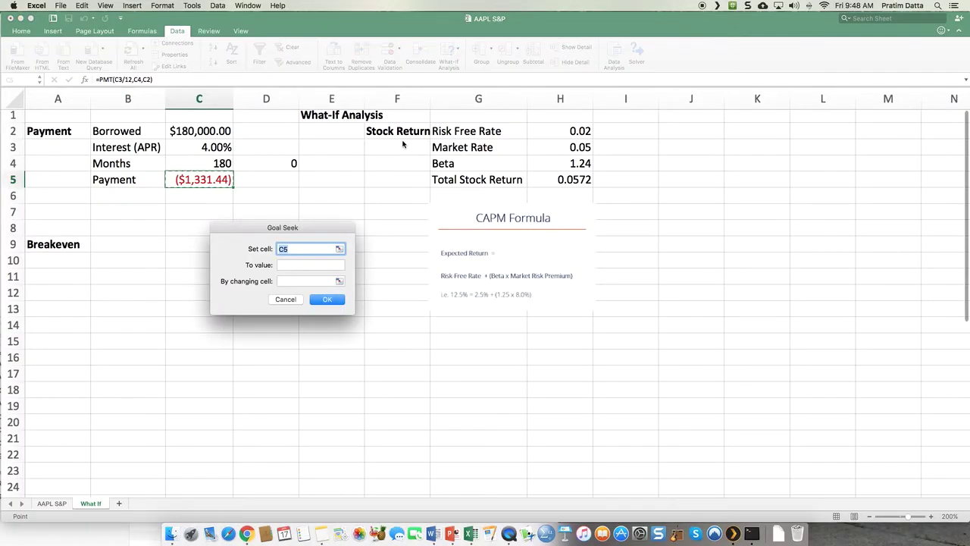
{"action": "left_click", "coordinate": [200, 180]}
{"action": "left_click", "coordinate": [289, 265]}
{"action": "type", "text": "-"}
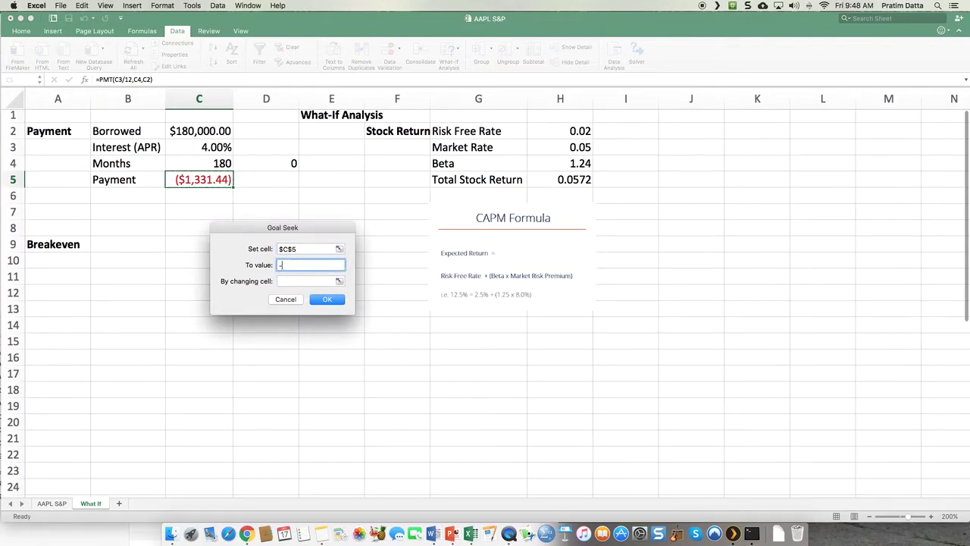
{"action": "type", "text": "1500"}
{"action": "left_click", "coordinate": [284, 280]}
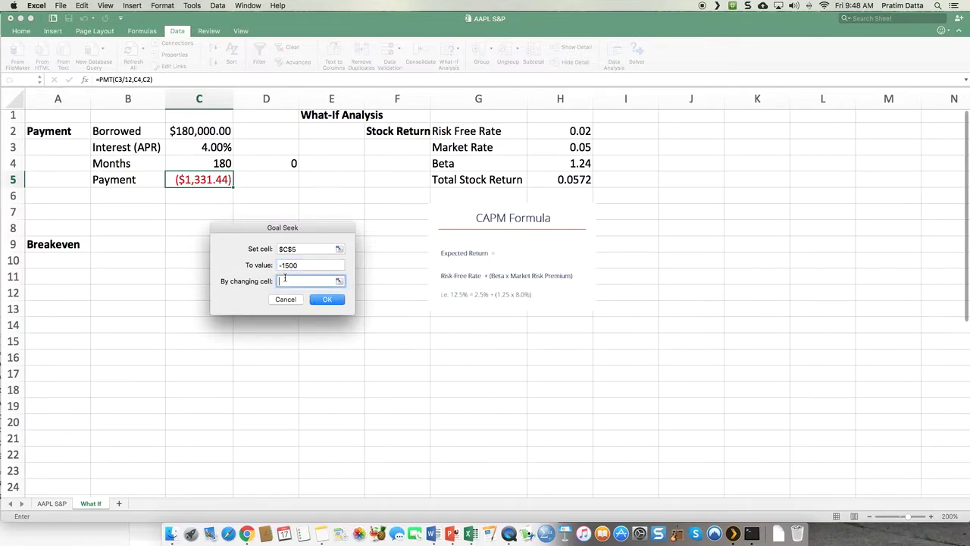
{"action": "left_click", "coordinate": [189, 133]}
{"action": "left_click", "coordinate": [327, 300]}
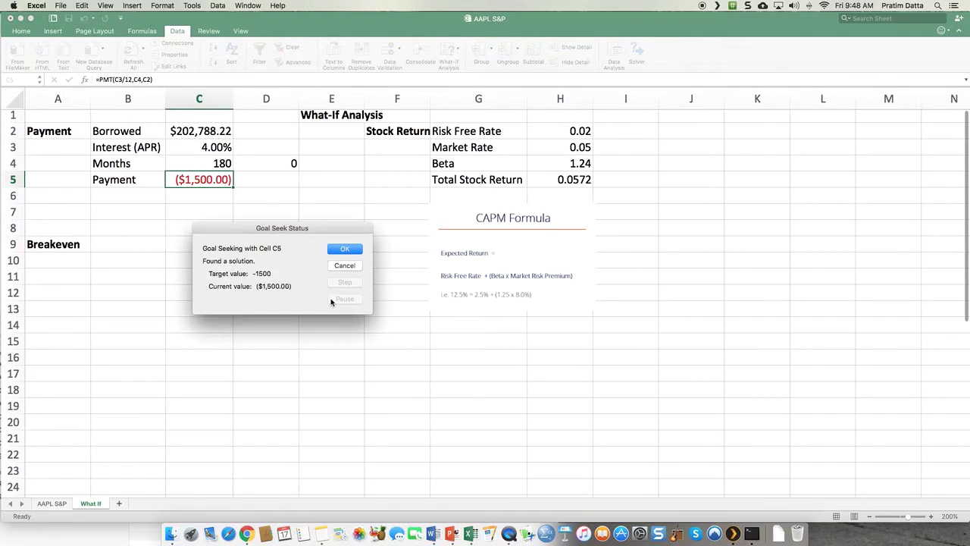
{"action": "left_click", "coordinate": [345, 249]}
{"action": "left_click", "coordinate": [197, 132]}
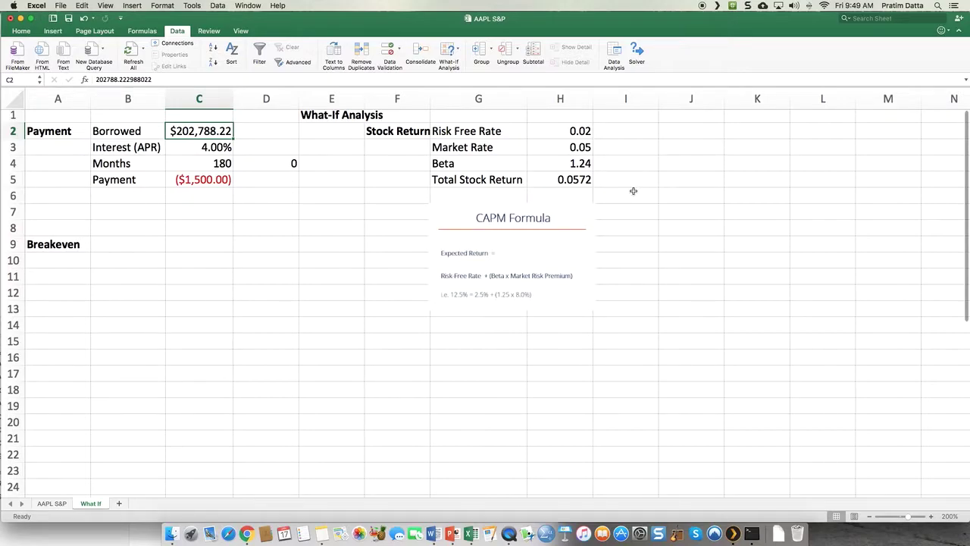
{"action": "scroll", "coordinate": [634, 191], "scroll_direction": "up", "scroll_amount": 1}
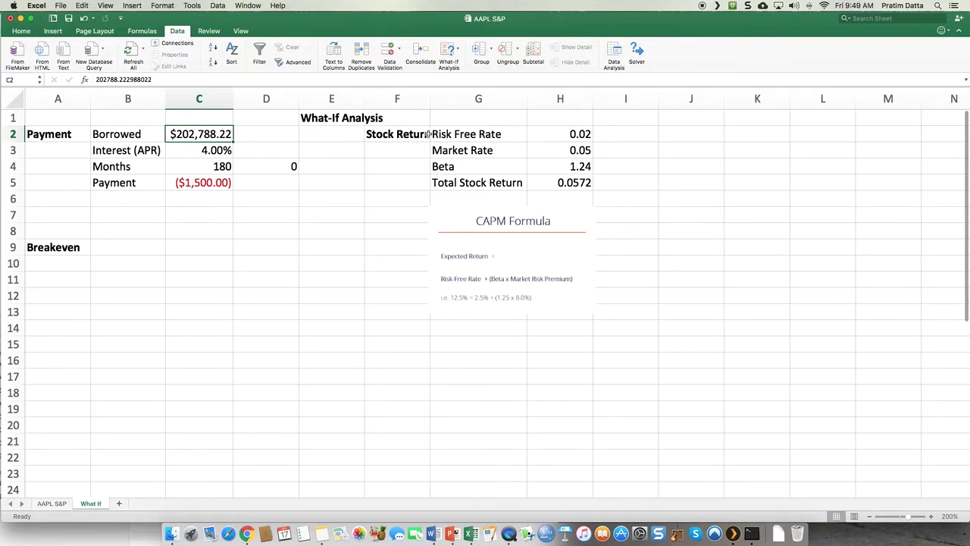
{"action": "scroll", "coordinate": [467, 160], "scroll_direction": "down", "scroll_amount": 1}
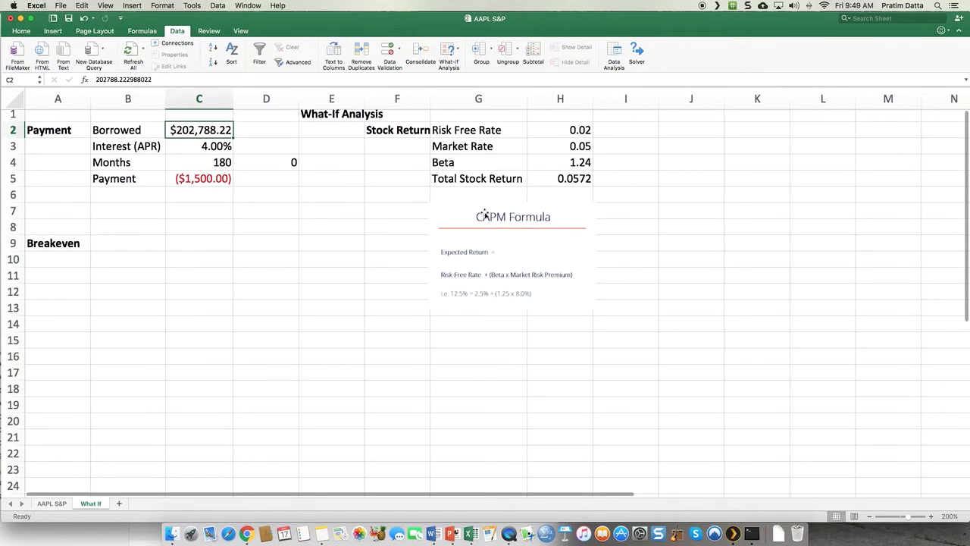
Step: Review the Stock Return inputs in H2:H4: risk-free rate, market rate and beta, alongside the CAPM formula picture
{"action": "scroll", "coordinate": [510, 235], "scroll_direction": "down", "scroll_amount": 2}
{"action": "scroll", "coordinate": [523, 238], "scroll_direction": "up", "scroll_amount": 2}
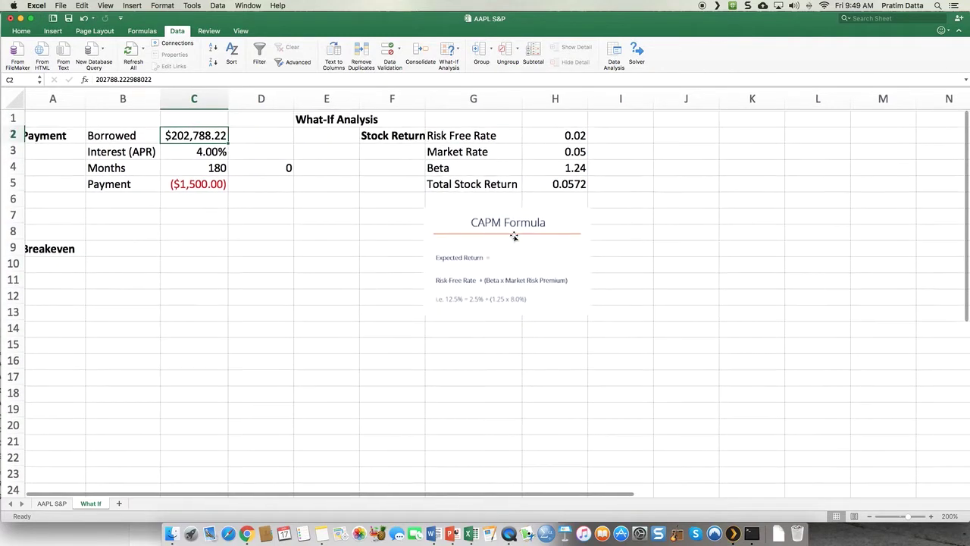
{"action": "scroll", "coordinate": [531, 241], "scroll_direction": "left", "scroll_amount": 1}
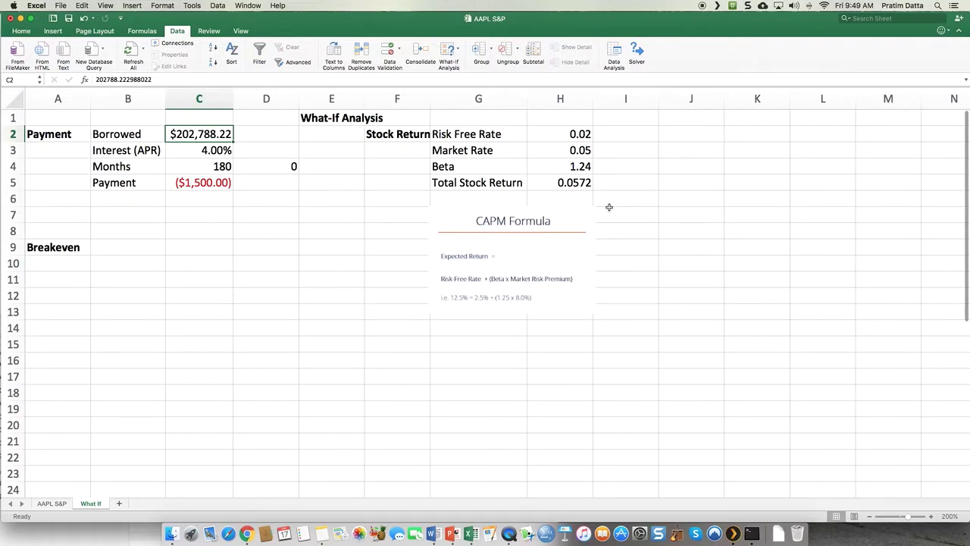
{"action": "left_click", "coordinate": [580, 134]}
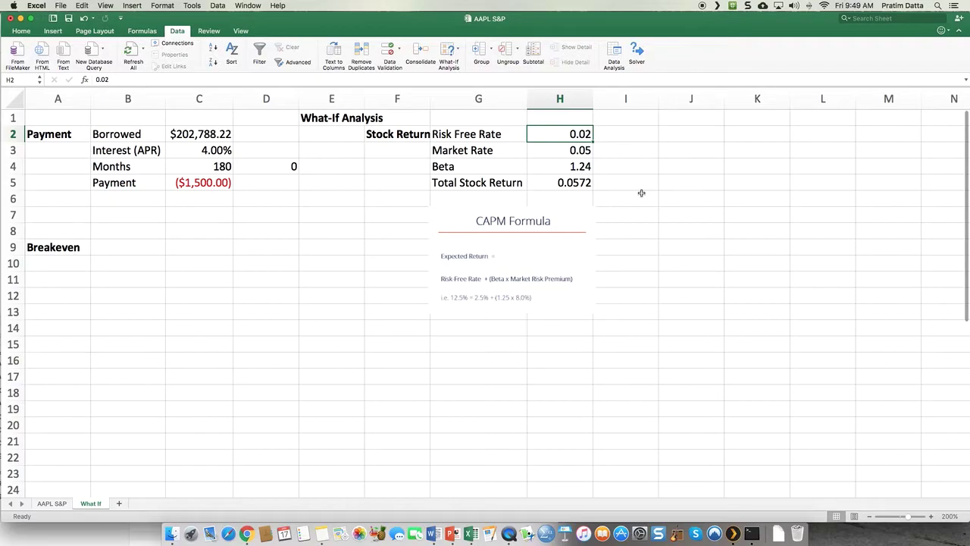
{"action": "left_click", "coordinate": [570, 149]}
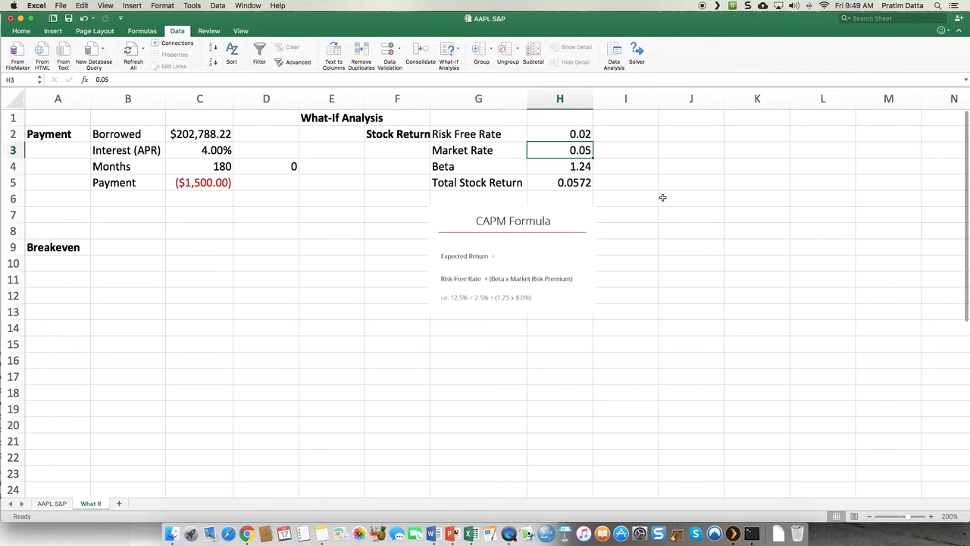
{"action": "left_click", "coordinate": [564, 168]}
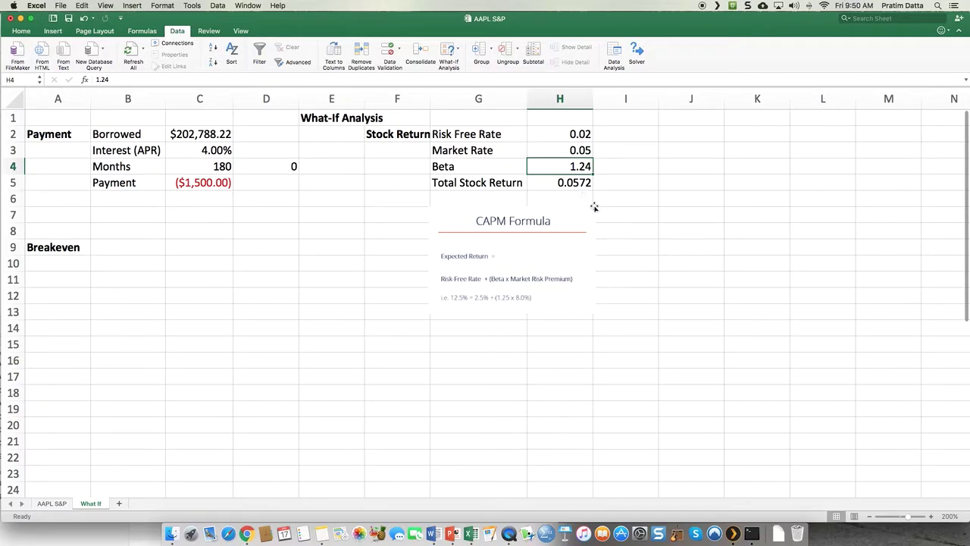
Step: Re-enter the CAPM formula =H2+H4*(H3-H2) for Total Stock Return in H5
{"action": "left_click", "coordinate": [576, 183]}
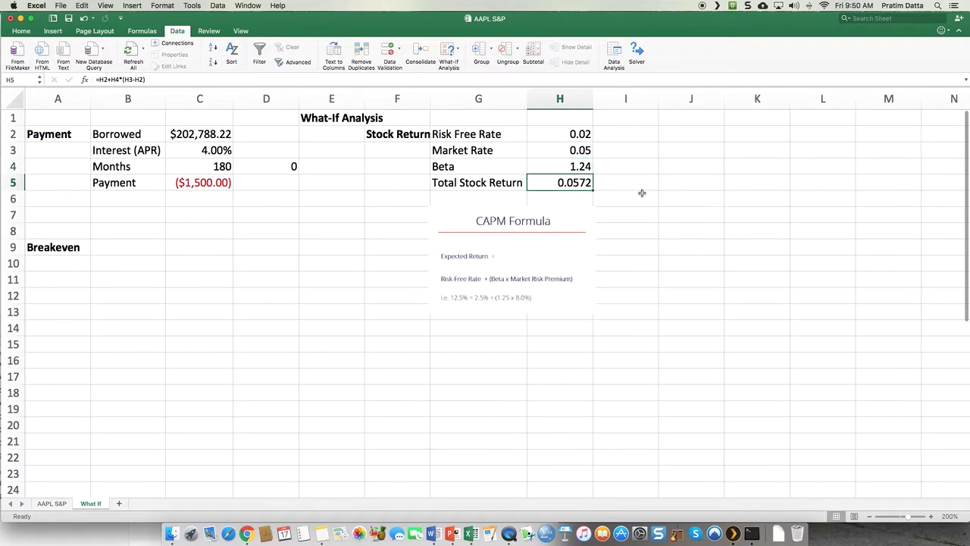
{"action": "type", "text": "="}
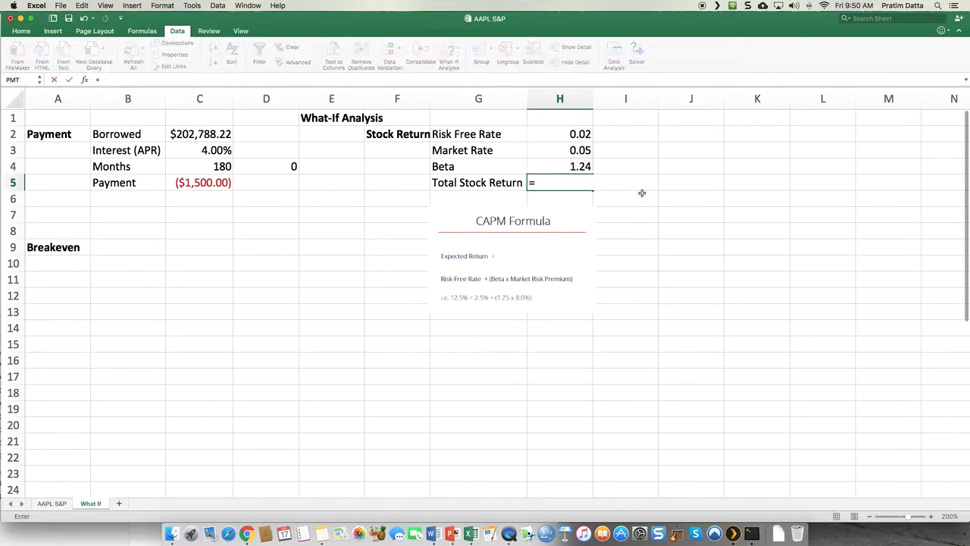
{"action": "left_click", "coordinate": [567, 133]}
{"action": "type", "text": "+"}
{"action": "left_click", "coordinate": [573, 166]}
{"action": "type", "text": "*"}
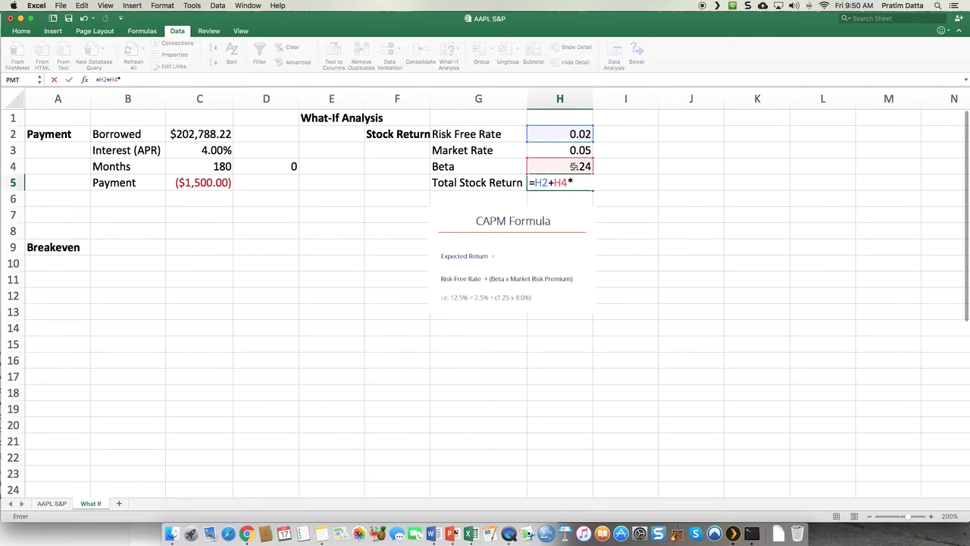
{"action": "type", "text": "("}
{"action": "left_click", "coordinate": [565, 150]}
{"action": "type", "text": "-"}
{"action": "left_click", "coordinate": [564, 134]}
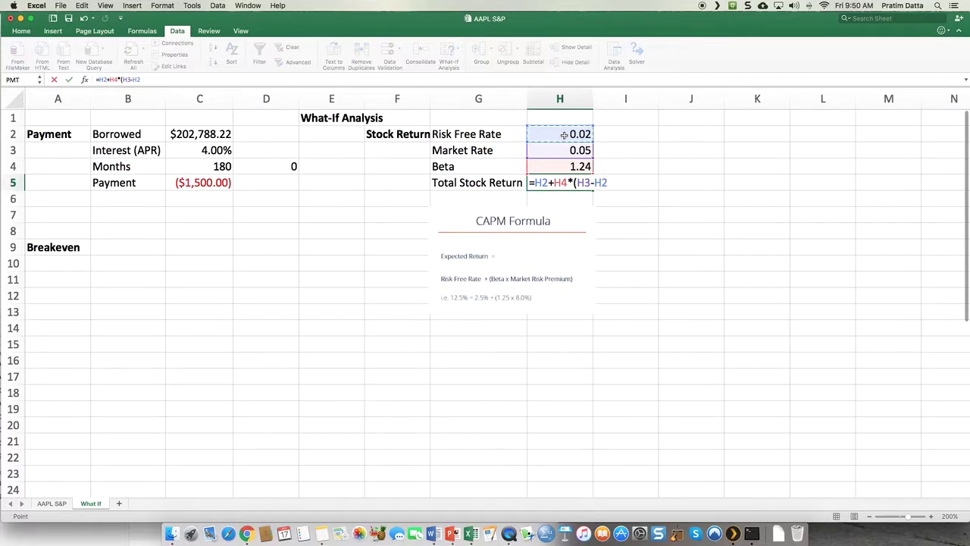
{"action": "type", "text": ")"}
{"action": "key", "text": "Return"}
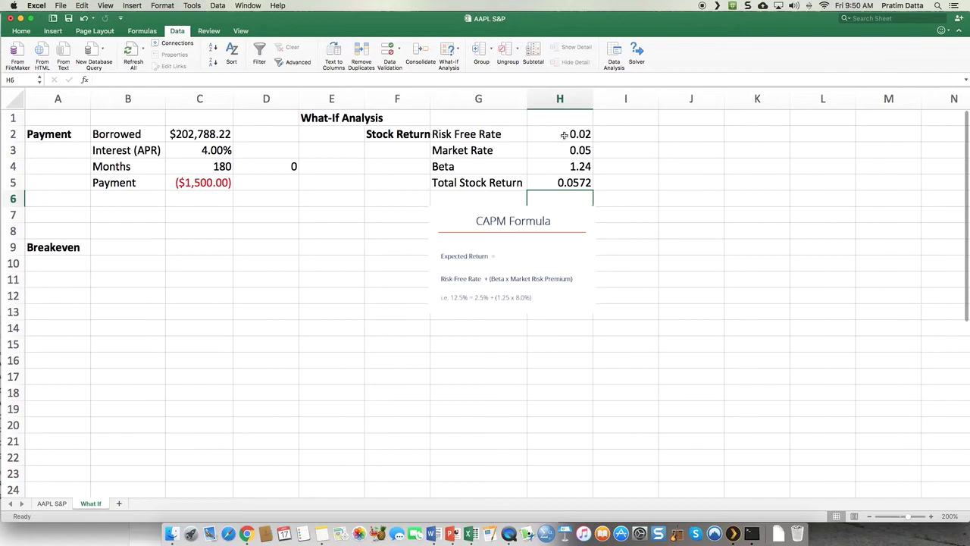
Step: Goal Seek the Total Stock Return in H5 to .1 by changing the Beta in H4, accept the solution and inspect the Beta
{"action": "left_click", "coordinate": [575, 184]}
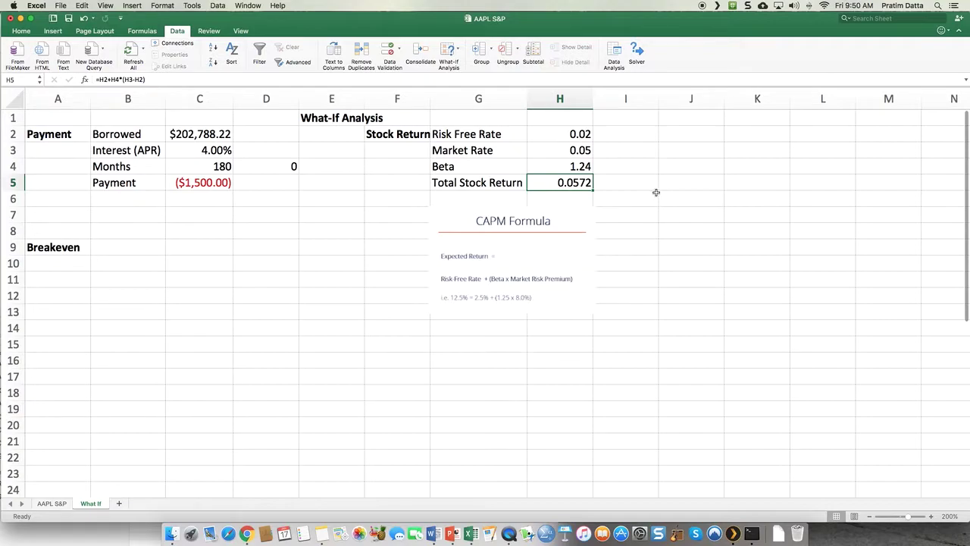
{"action": "left_click", "coordinate": [449, 51]}
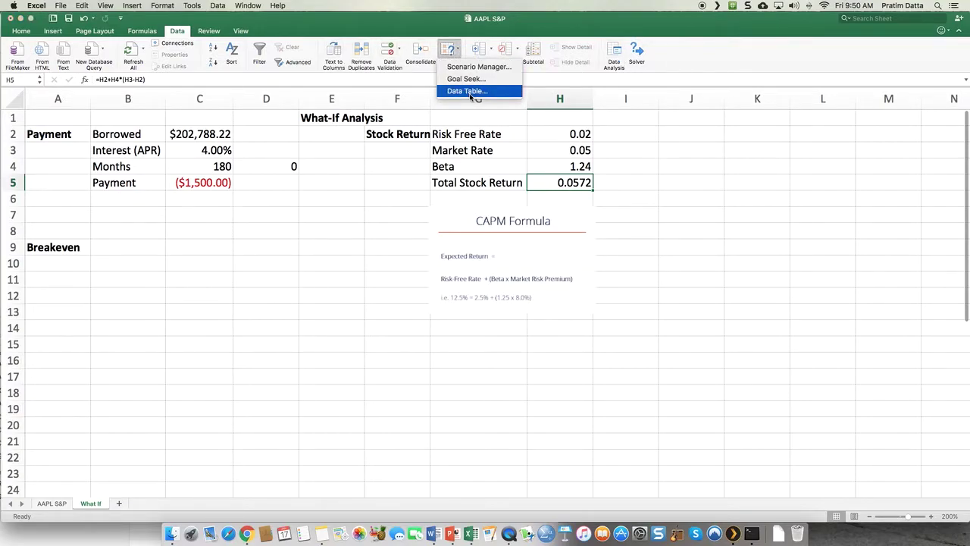
{"action": "left_click", "coordinate": [466, 79]}
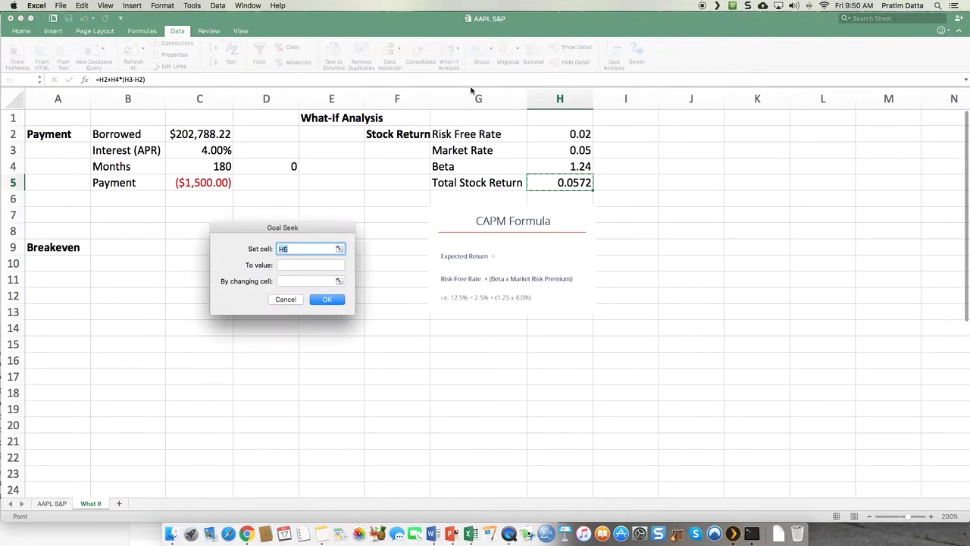
{"action": "left_click", "coordinate": [573, 190]}
{"action": "left_click", "coordinate": [325, 263]}
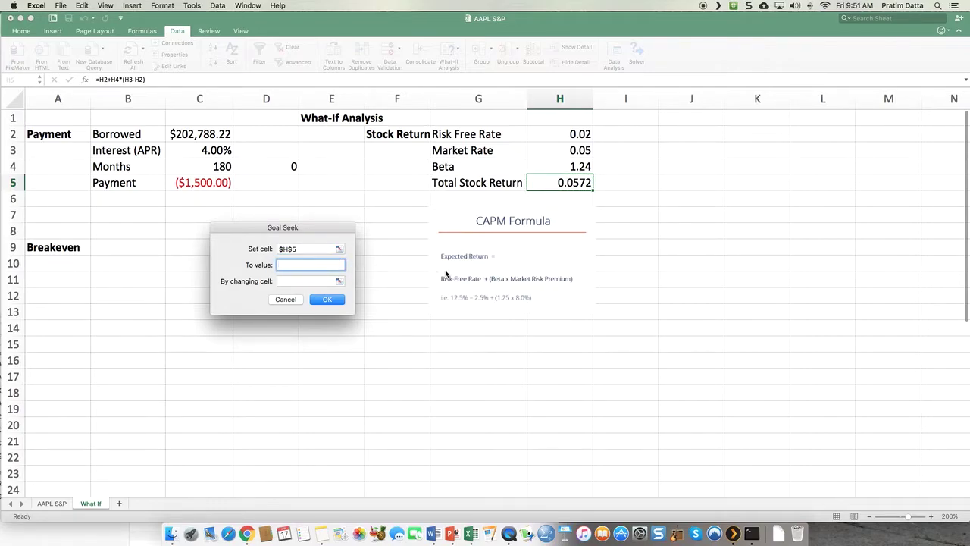
{"action": "type", "text": ".1"}
{"action": "left_click", "coordinate": [313, 281]}
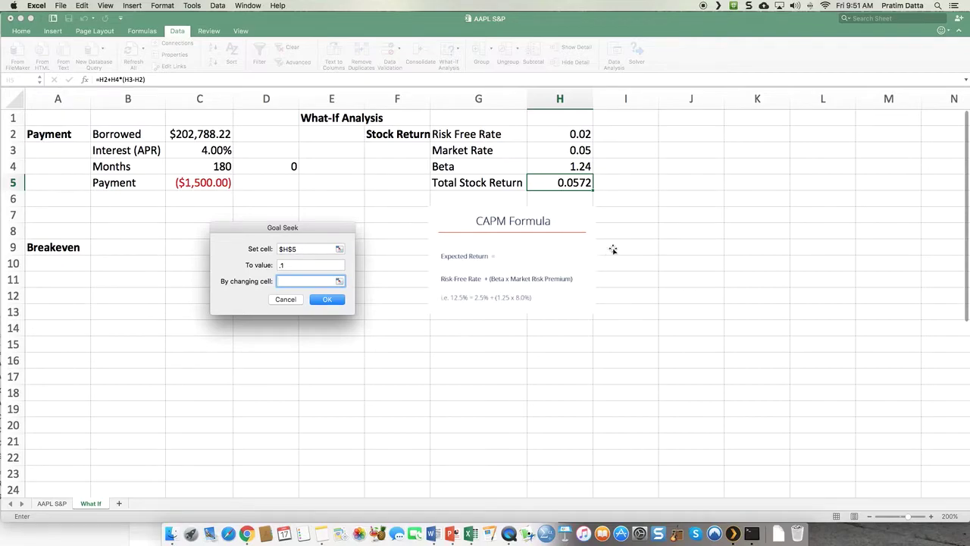
{"action": "left_click", "coordinate": [573, 166]}
{"action": "left_click", "coordinate": [327, 299]}
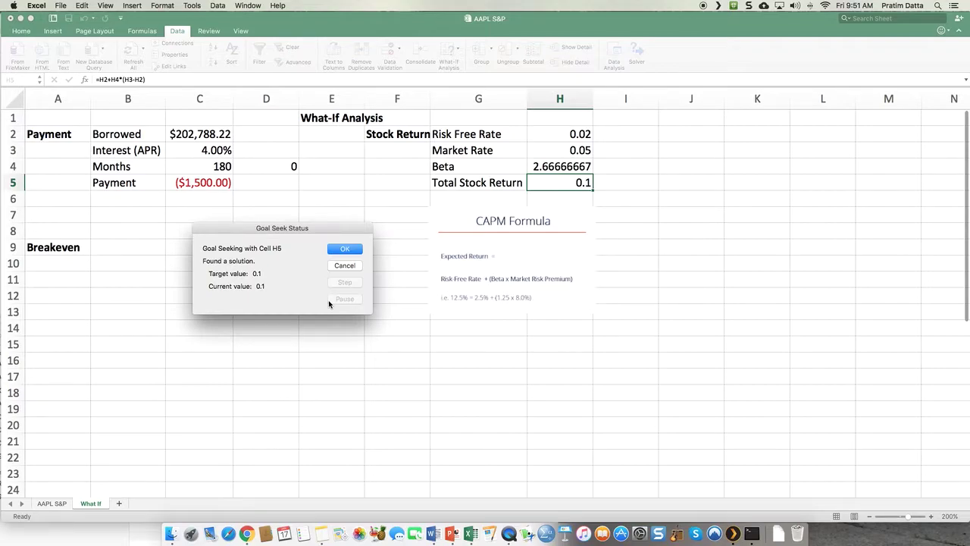
{"action": "left_click", "coordinate": [344, 250]}
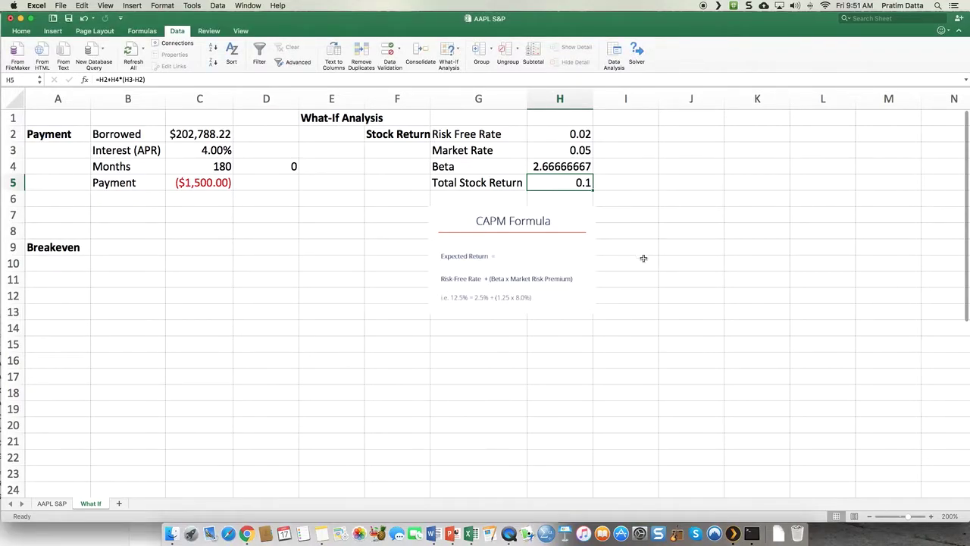
{"action": "left_click", "coordinate": [561, 168]}
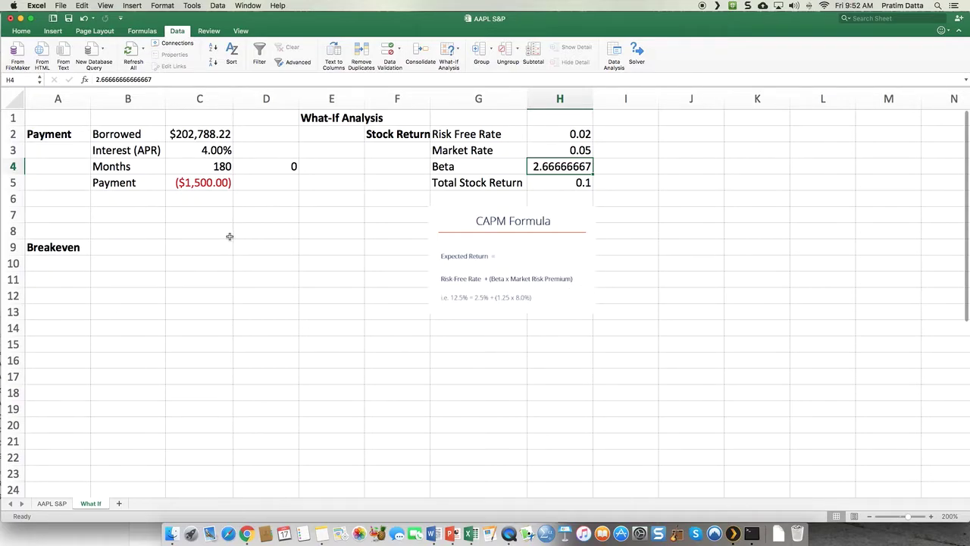
Step: Set the loan's Borrowed amount in C2 to 500000000
{"action": "left_click", "coordinate": [196, 133]}
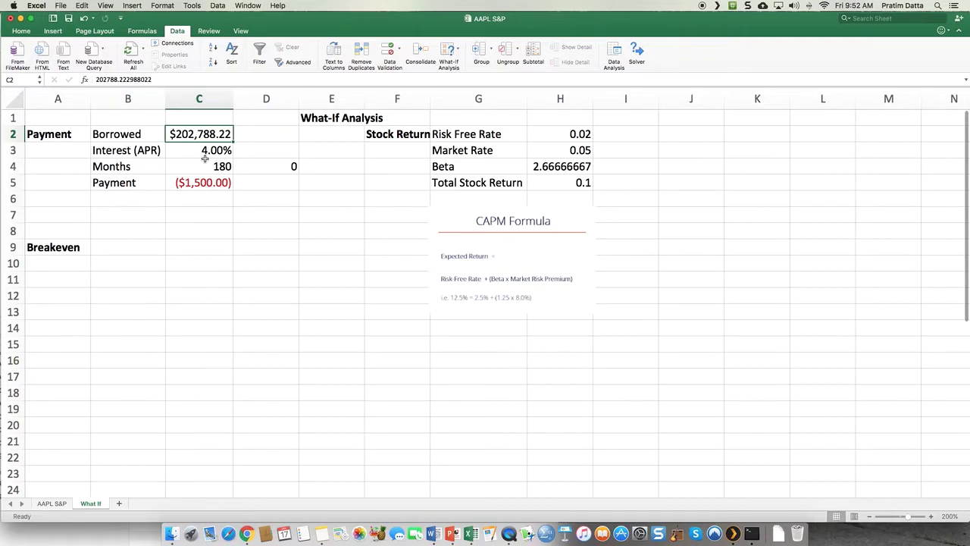
{"action": "type", "text": "5000"}
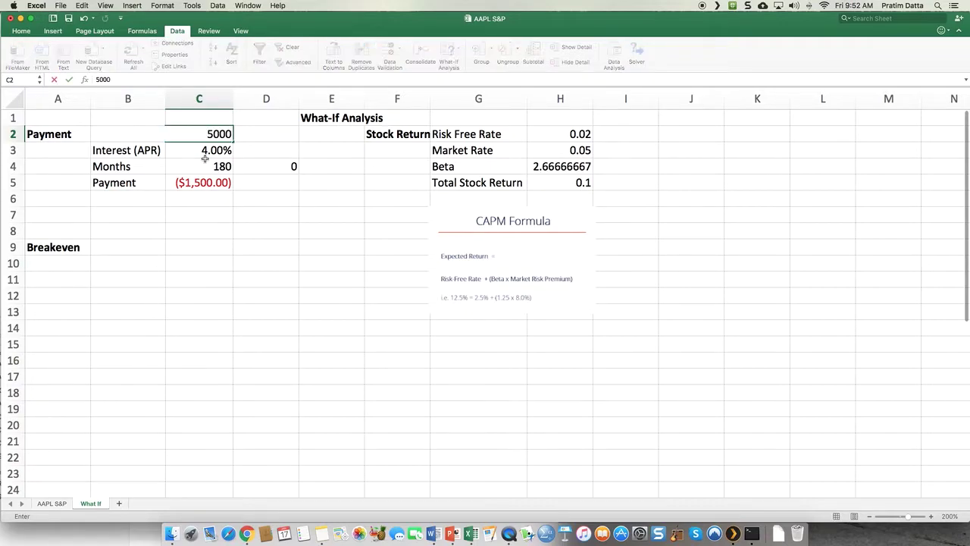
{"action": "type", "text": "0000000"}
{"action": "key", "text": "Return"}
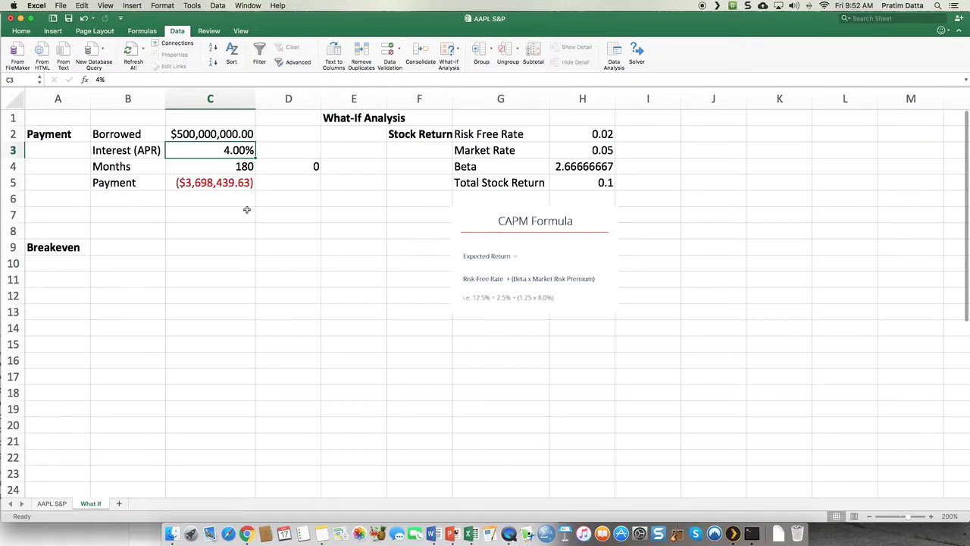
Step: Set the loan's Months in C4 to 120
{"action": "left_click", "coordinate": [230, 168]}
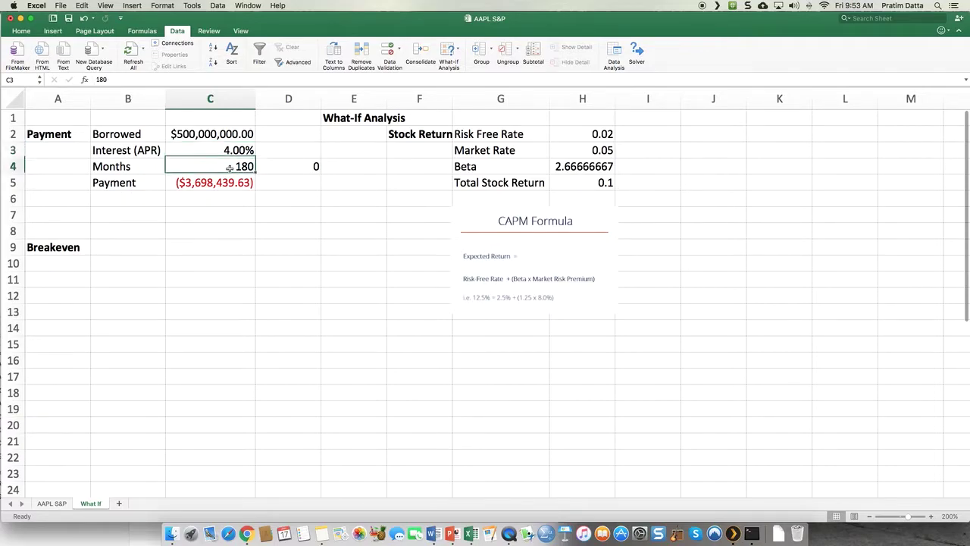
{"action": "left_click", "coordinate": [101, 79]}
{"action": "key", "text": "BackSpace"}
{"action": "type", "text": "2"}
{"action": "key", "text": "Return"}
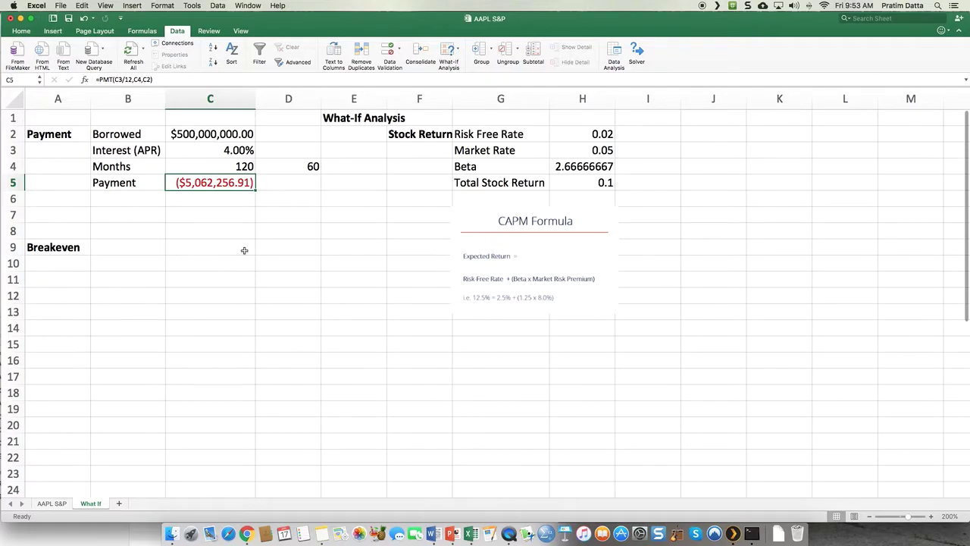
Step: In the Breakeven section, label B9 "Fixed Costs" and enter =-C5 in C9 to bring in the loan payment as a positive amount
{"action": "left_click", "coordinate": [122, 251]}
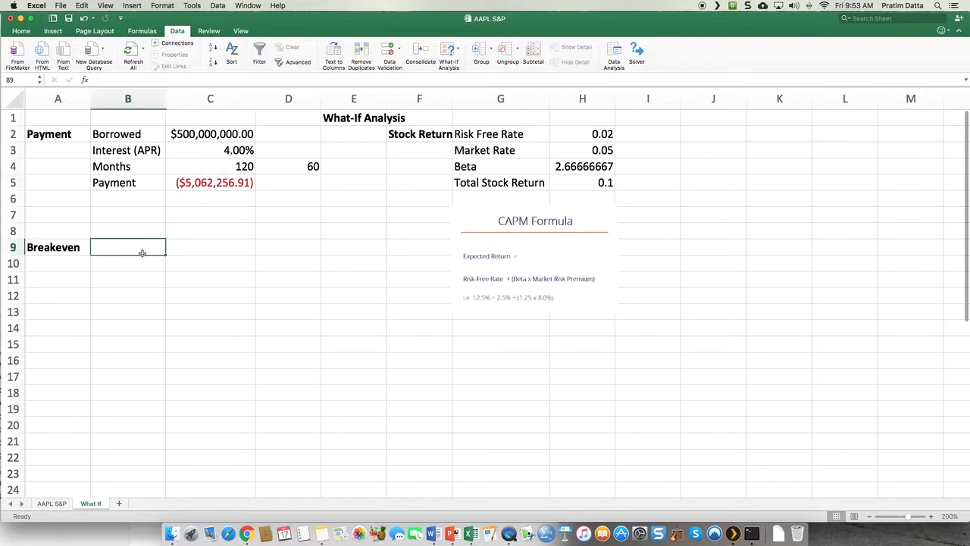
{"action": "type", "text": "Fixed Cost"}
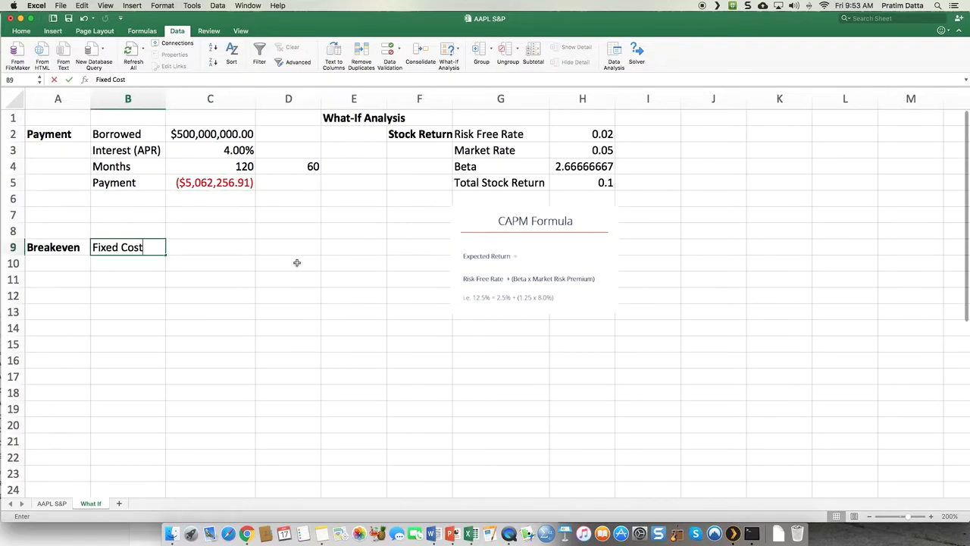
{"action": "type", "text": "s"}
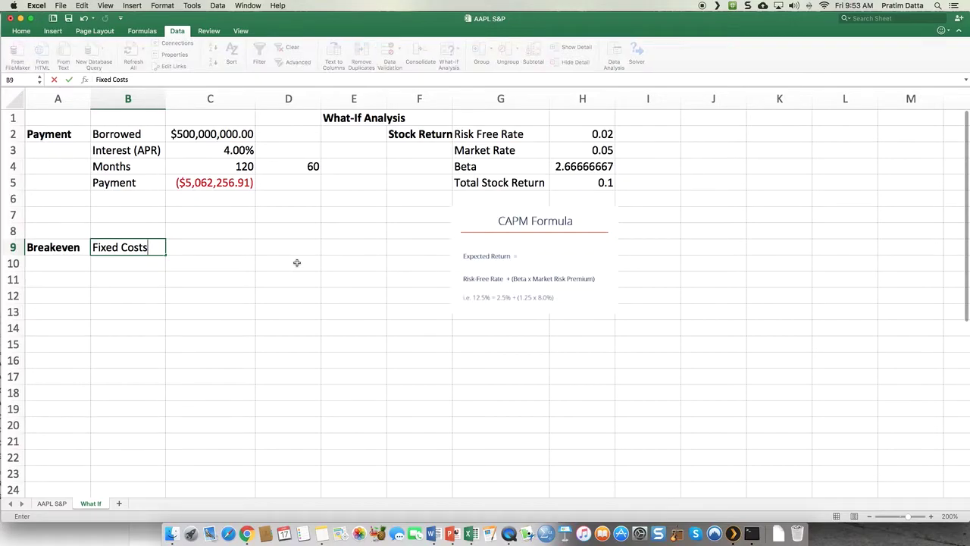
{"action": "key", "text": "Tab"}
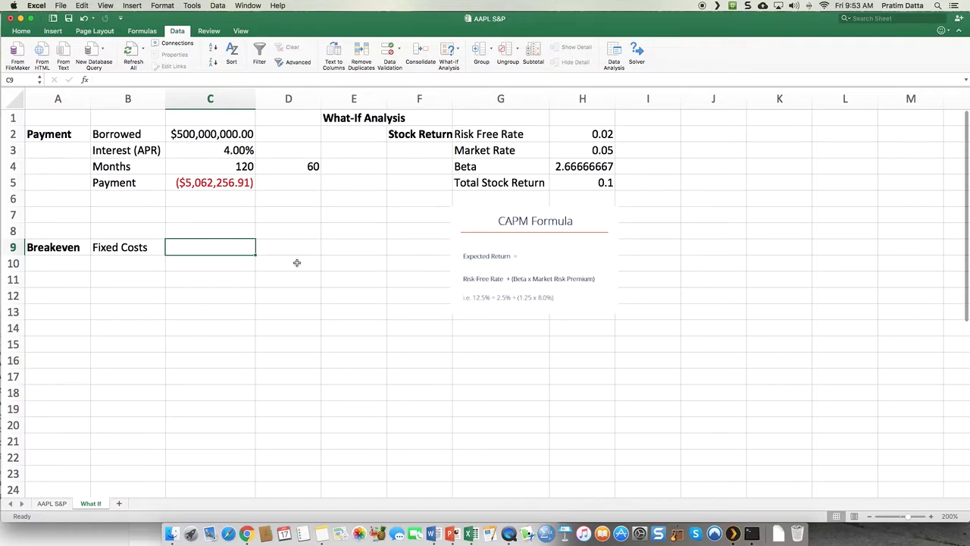
{"action": "type", "text": "="}
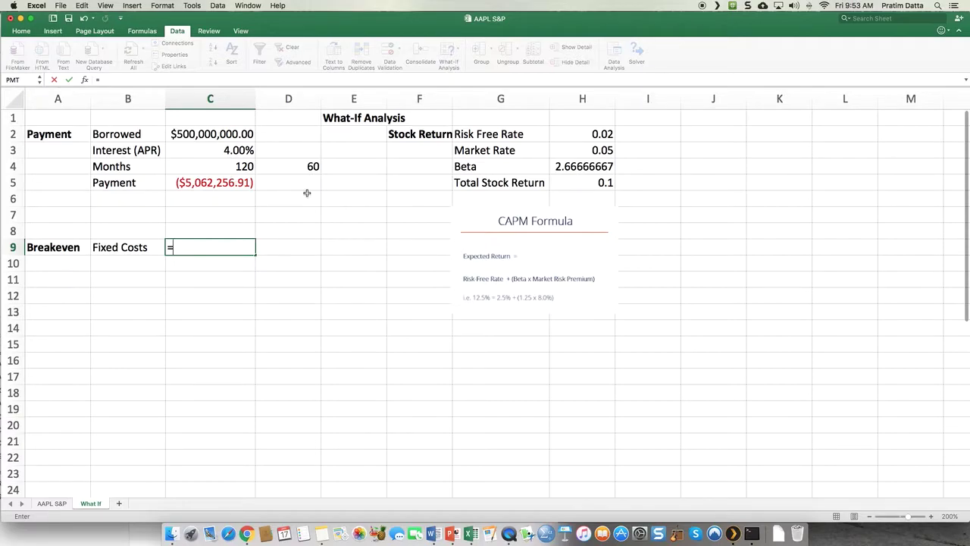
{"action": "type", "text": "-"}
{"action": "left_click", "coordinate": [234, 183]}
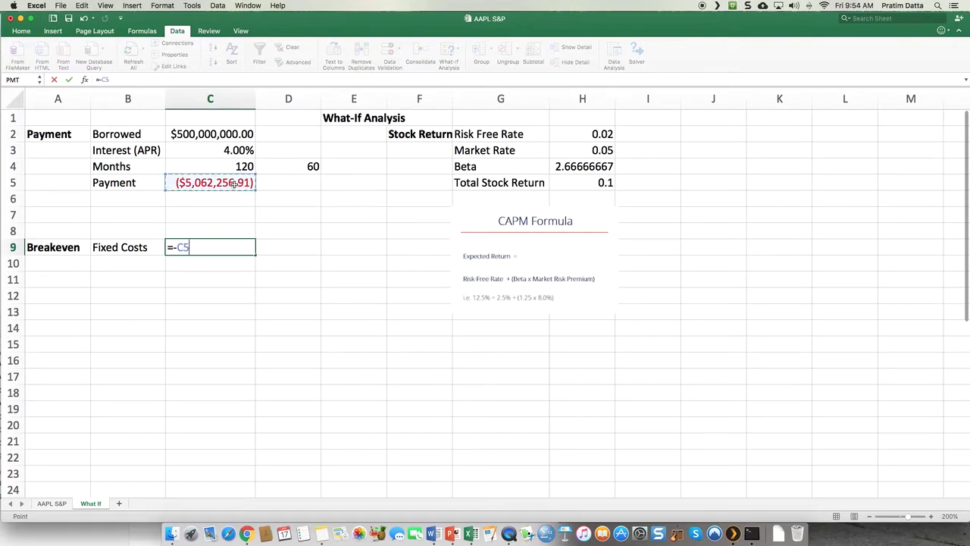
{"action": "key", "text": "Return"}
{"action": "left_click", "coordinate": [210, 247]}
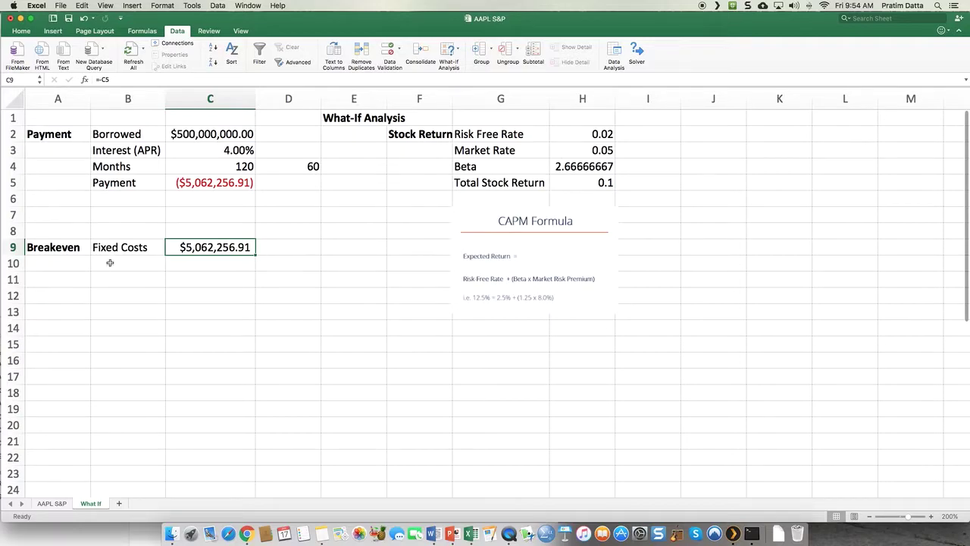
Step: Add an "Employees" row label in B10 and enter the note "100 Devs" in D10
{"action": "left_click", "coordinate": [111, 263]}
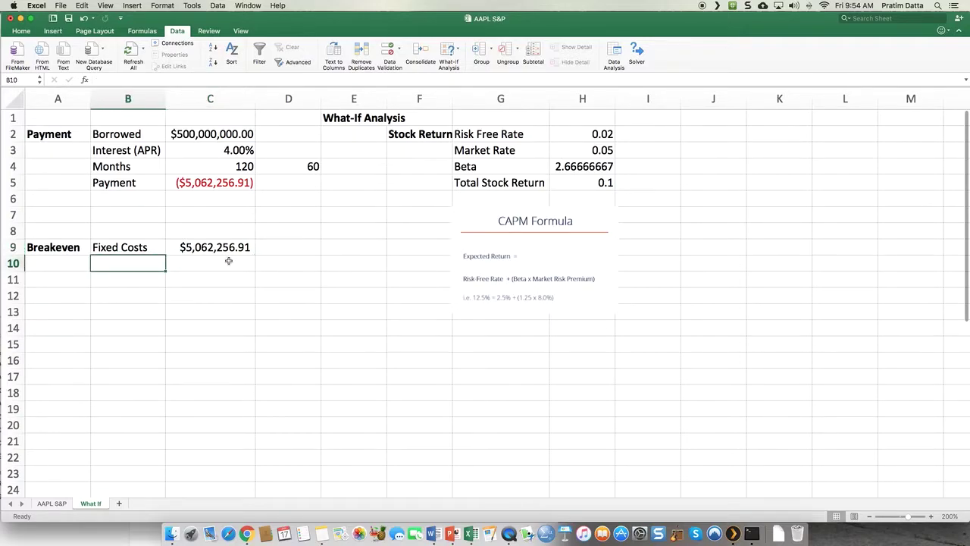
{"action": "type", "text": "Employees"}
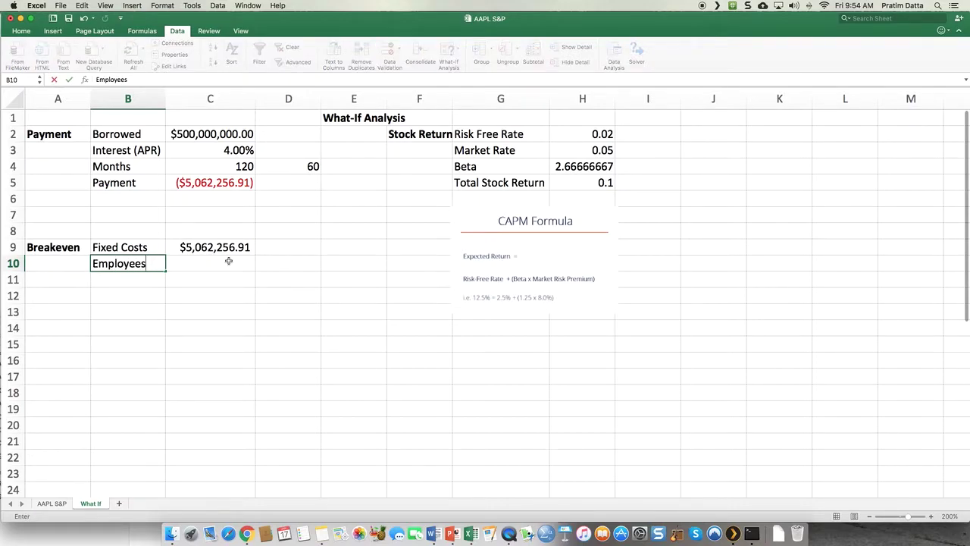
{"action": "left_click", "coordinate": [228, 261]}
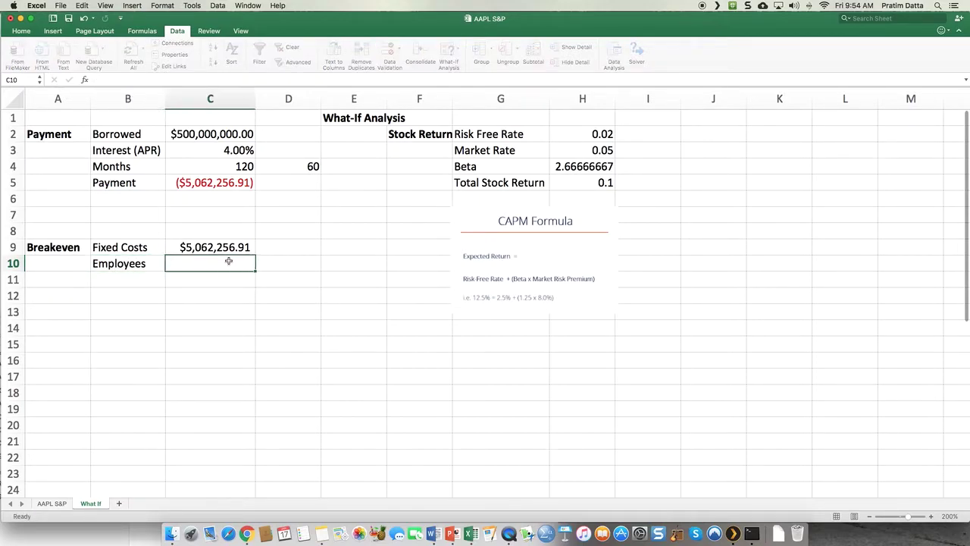
{"action": "left_click", "coordinate": [295, 266]}
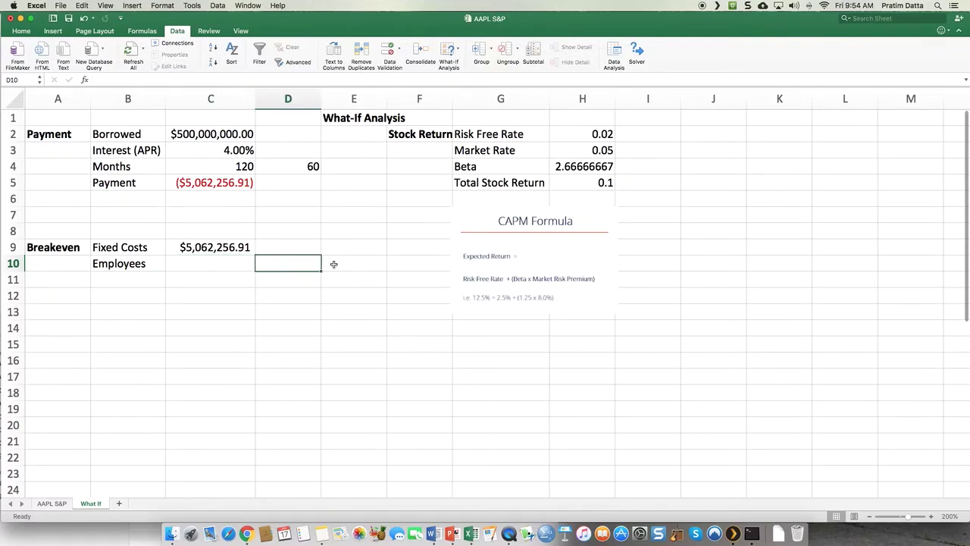
{"action": "type", "text": "100 Devs"}
{"action": "key", "text": "Return"}
{"action": "key", "text": "Tab"}
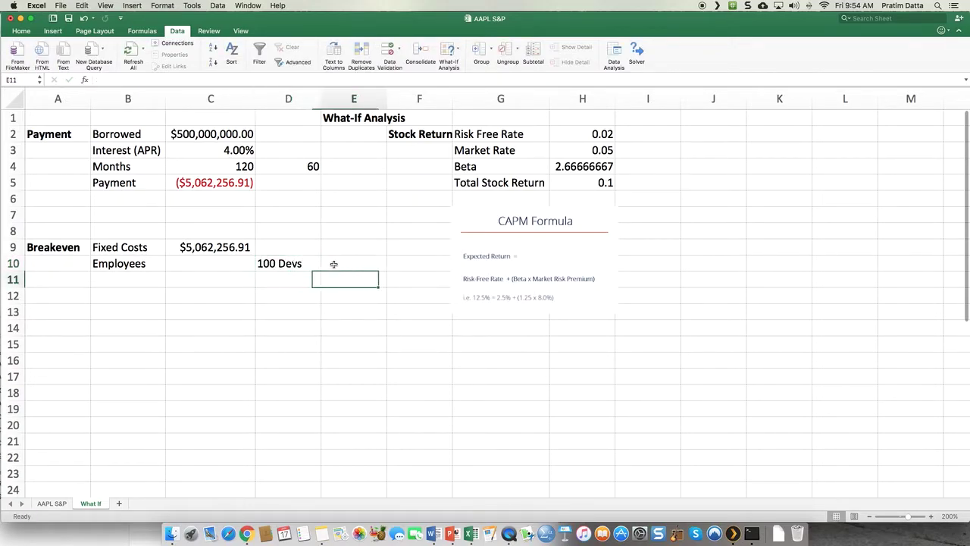
Step: Enter the note "100 admins" in E10 of the Employees row
{"action": "left_click", "coordinate": [334, 264]}
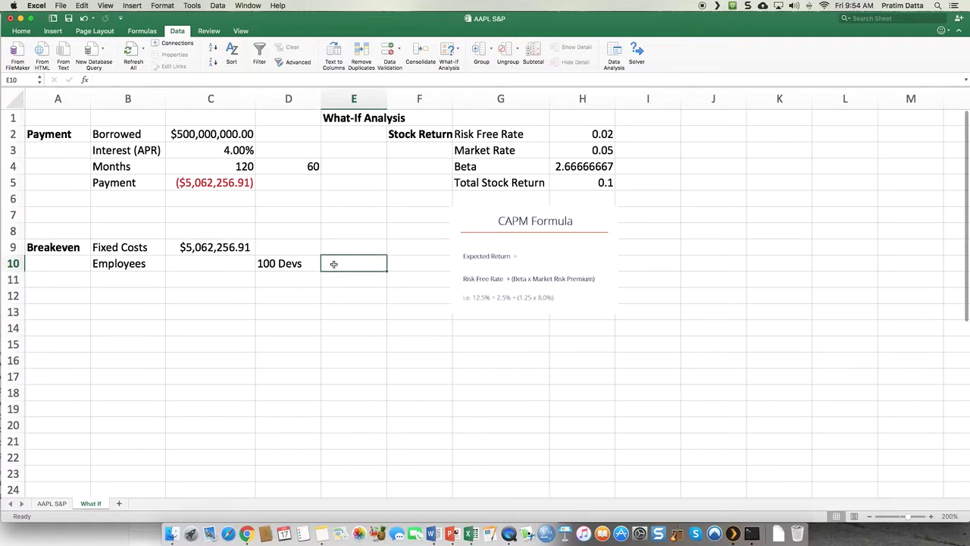
{"action": "type", "text": "100"}
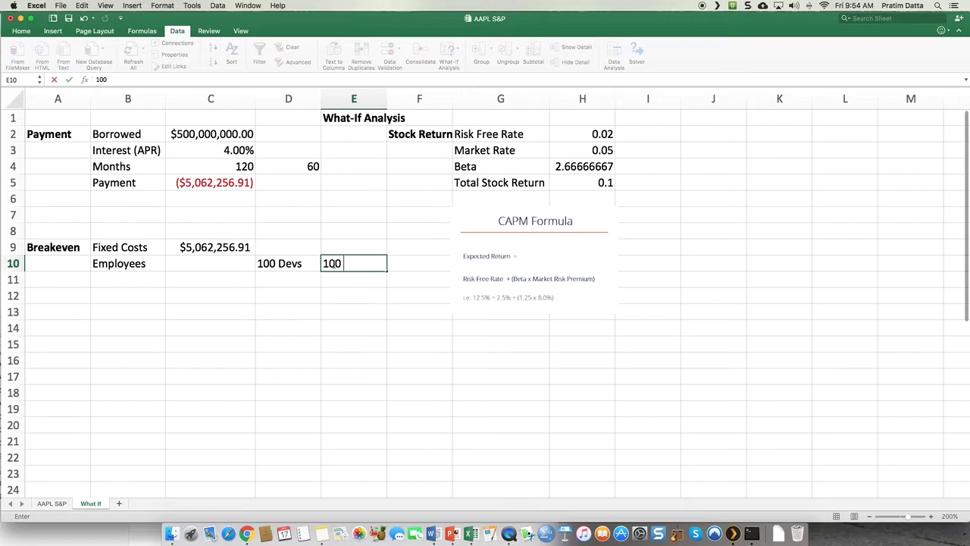
{"action": "type", "text": " admins"}
{"action": "key", "text": "Return"}
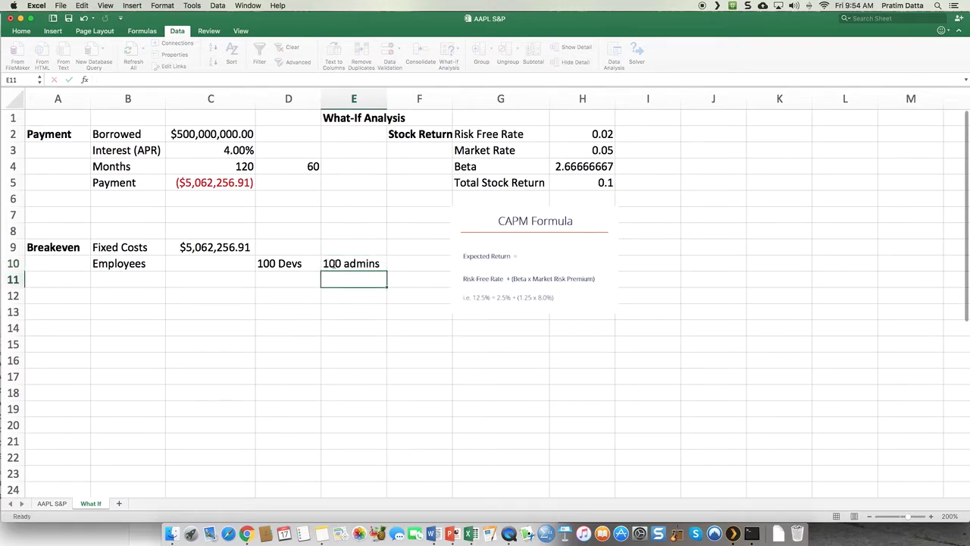
Step: Add the column headings "Devs" in D9 and "Admins" in E9 above the employee counts
{"action": "left_click", "coordinate": [281, 281]}
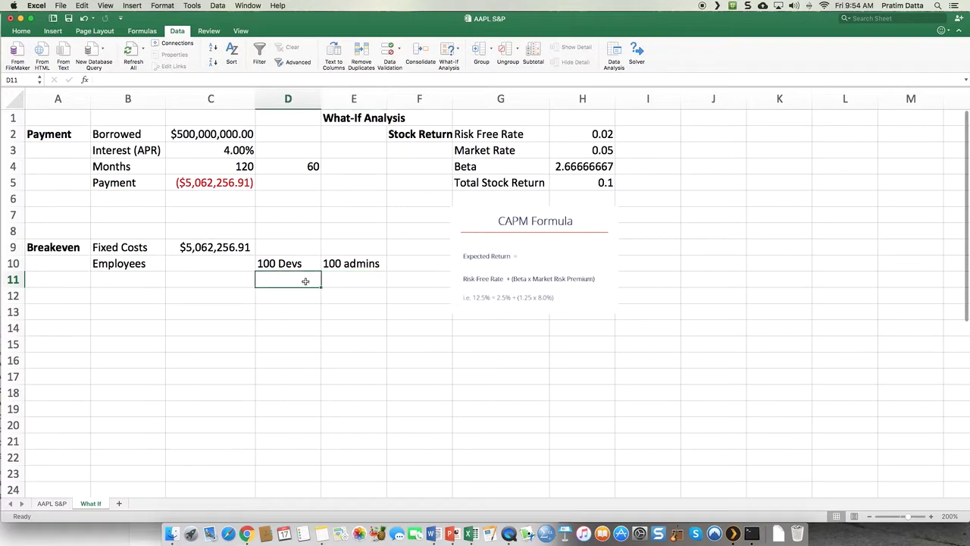
{"action": "left_click", "coordinate": [298, 267]}
{"action": "left_click", "coordinate": [282, 246]}
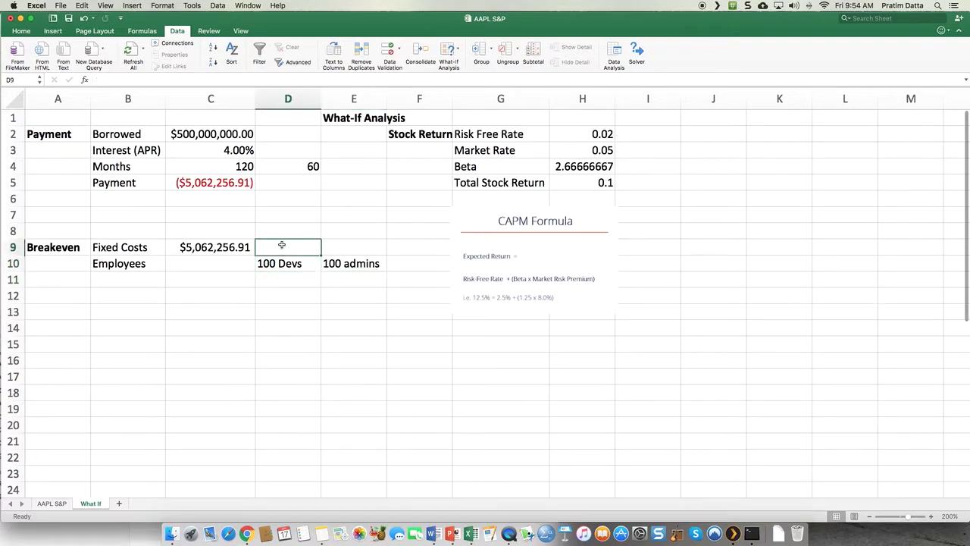
{"action": "type", "text": "Devs"}
{"action": "key", "text": "Return"}
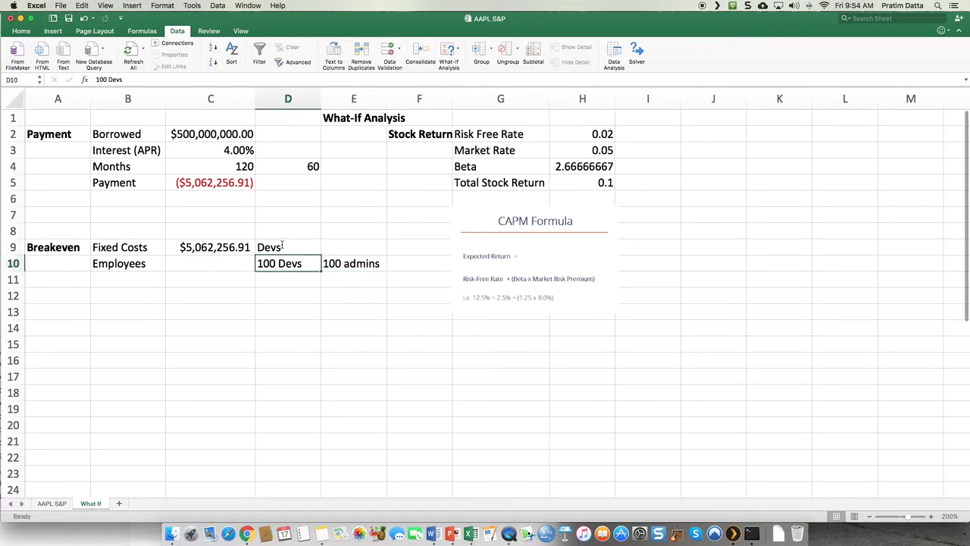
{"action": "left_click", "coordinate": [331, 241]}
{"action": "type", "text": "Admins"}
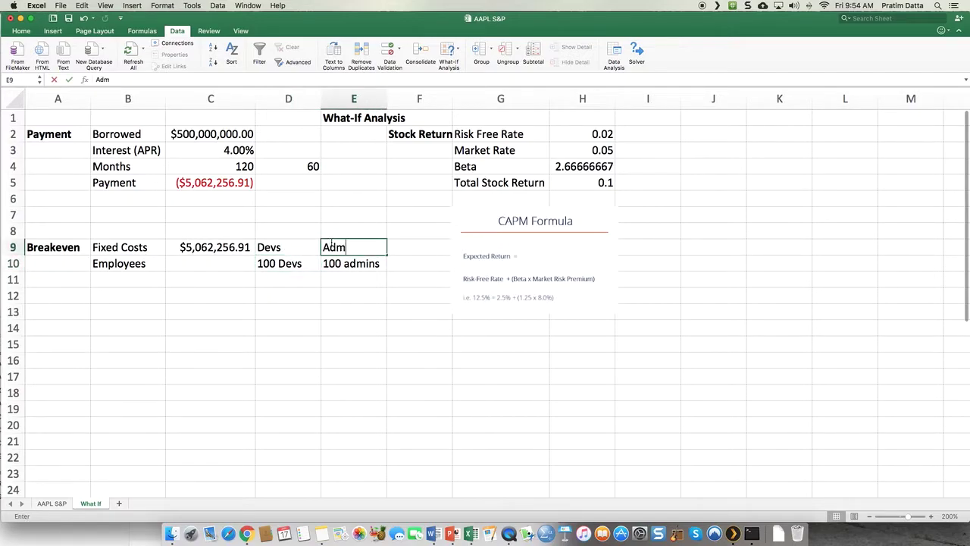
{"action": "key", "text": "Return"}
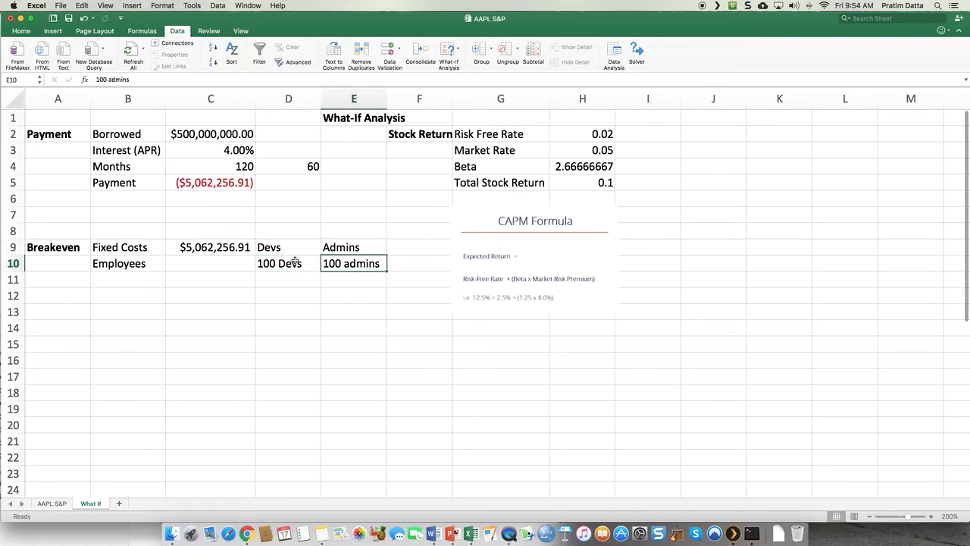
Step: Remove the words from D10 and E10 so that each cell holds only the number 100
{"action": "left_click", "coordinate": [304, 263]}
{"action": "double_click", "coordinate": [304, 263]}
{"action": "key", "text": "BackSpace"}
{"action": "key", "text": "BackSpace"}
{"action": "key", "text": "BackSpace"}
{"action": "key", "text": "BackSpace"}
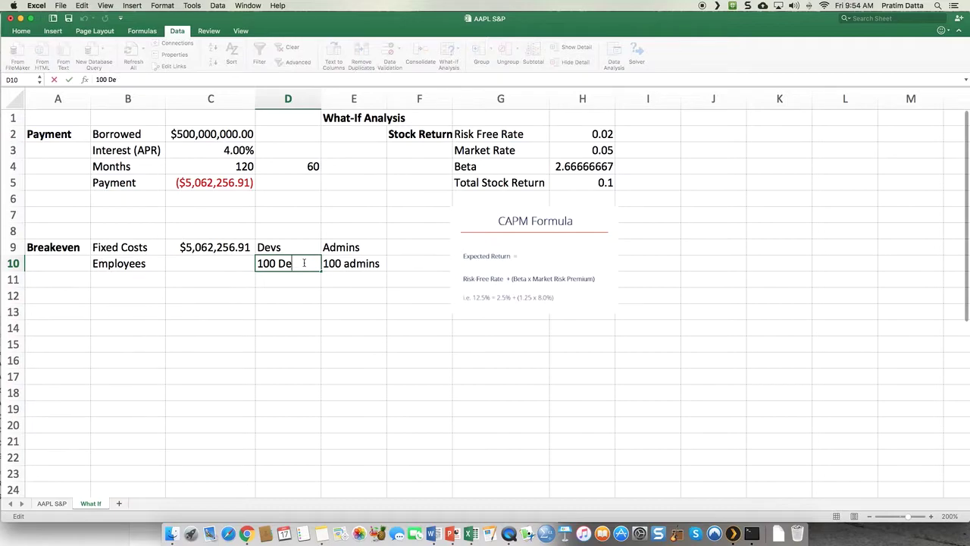
{"action": "key", "text": "Return"}
{"action": "left_click", "coordinate": [349, 265]}
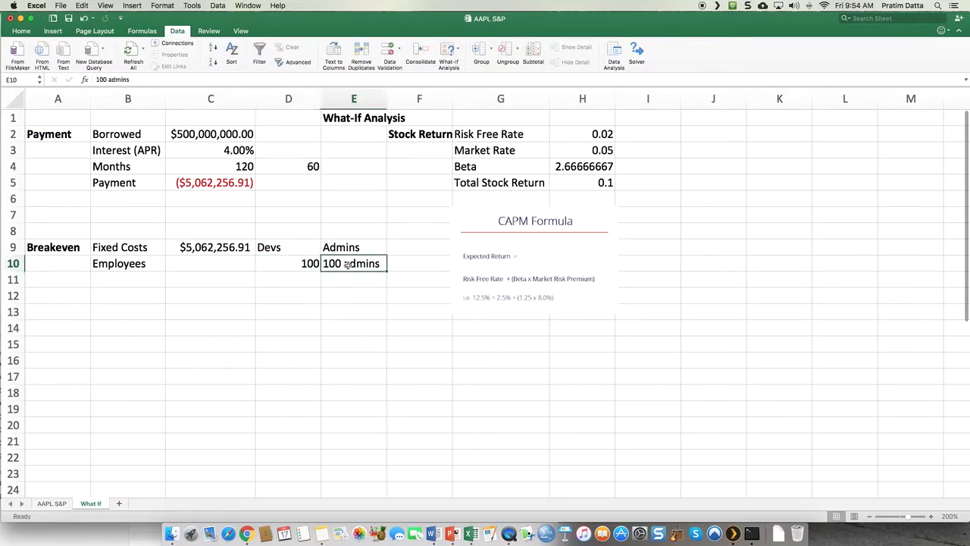
{"action": "double_click", "coordinate": [118, 79]}
{"action": "key", "text": "BackSpace"}
{"action": "key", "text": "Return"}
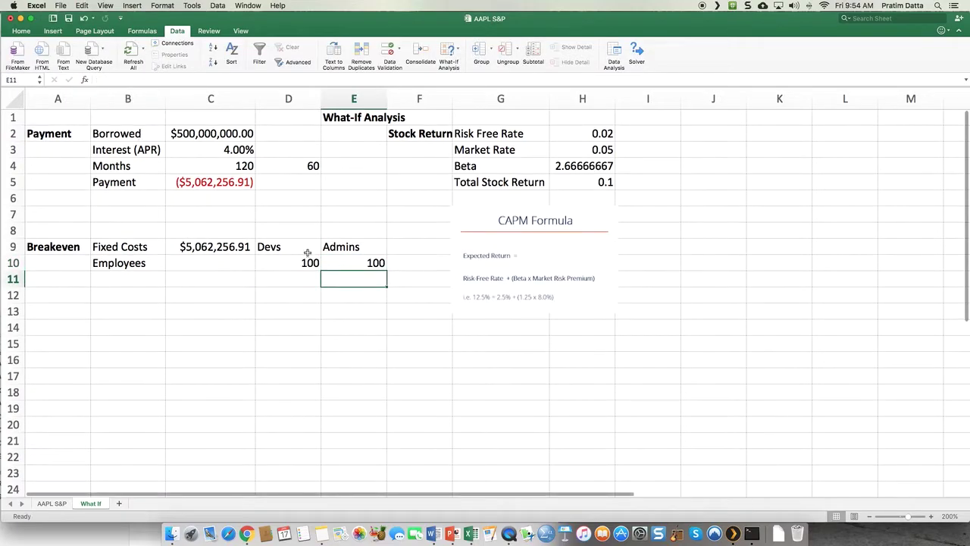
Step: Enter 8000 in D11 under Devs and 6000 in E11 under Admins
{"action": "left_click", "coordinate": [301, 273]}
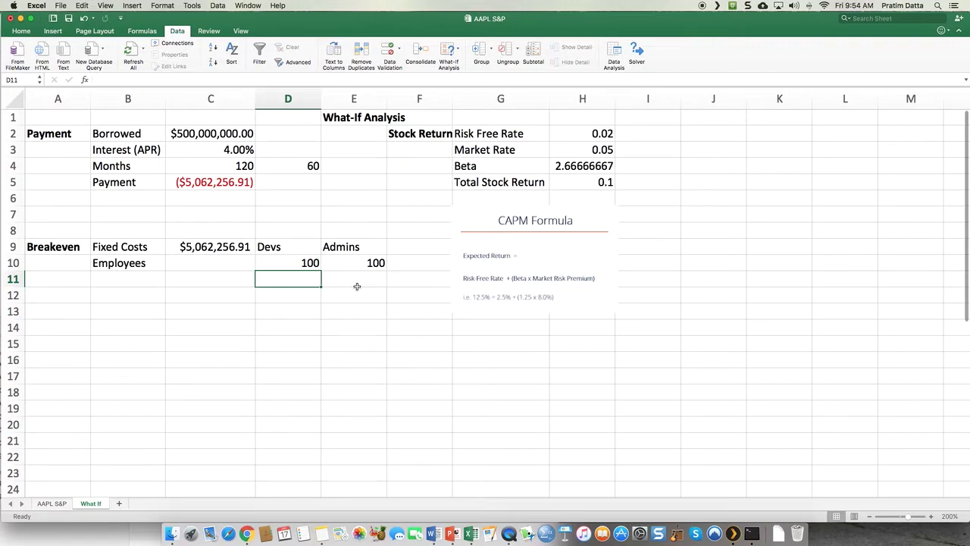
{"action": "type", "text": "8000"}
{"action": "key", "text": "Return"}
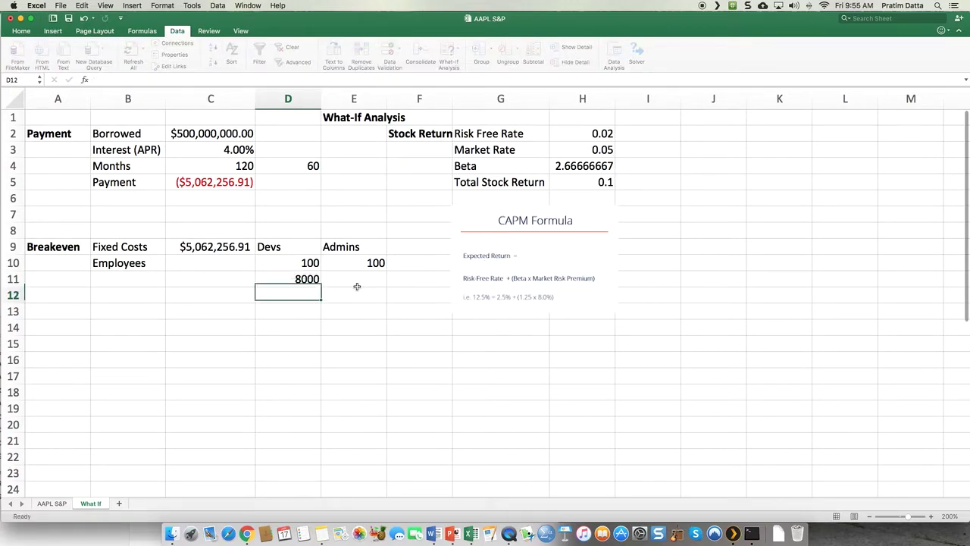
{"action": "left_click", "coordinate": [351, 282]}
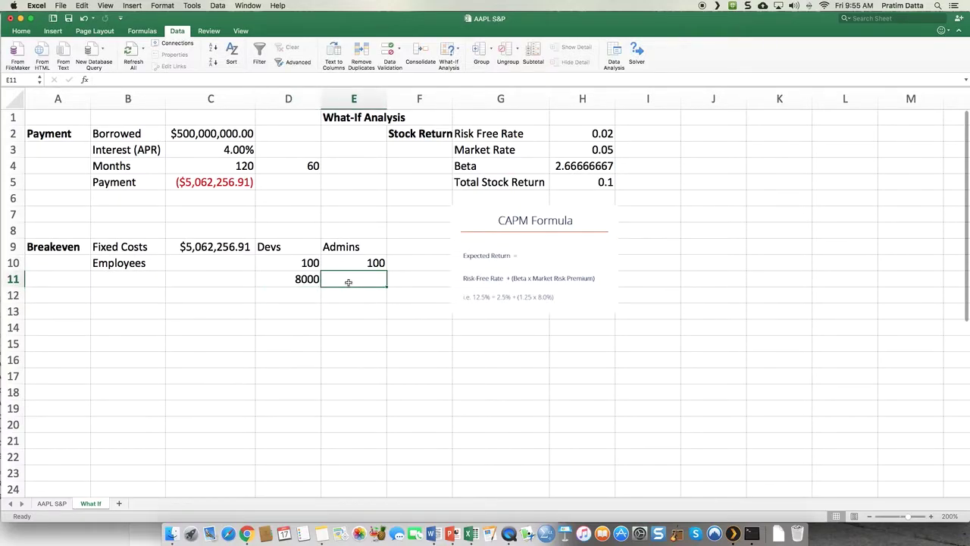
{"action": "type", "text": "6000"}
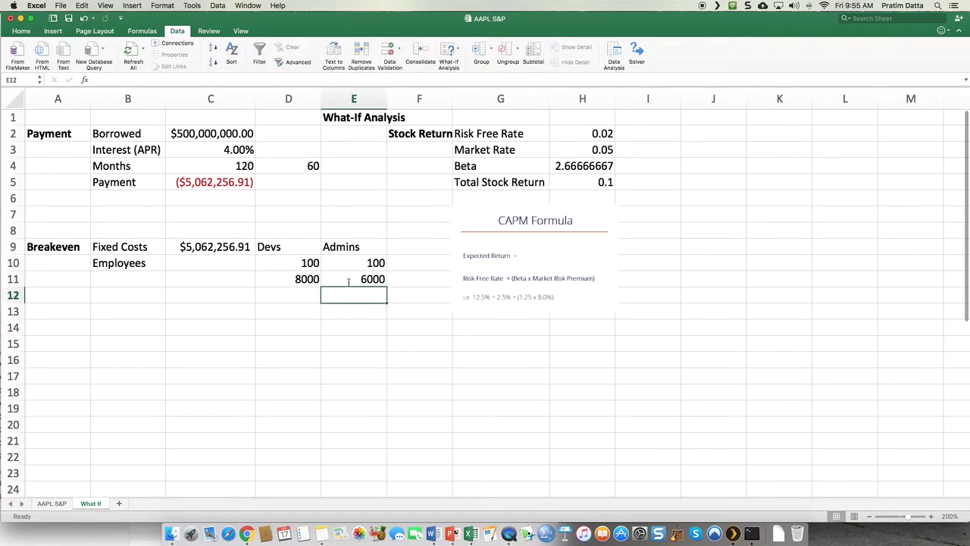
Step: Calculate the total employee cost in D12 with =sumproduct(D10:E10,D11:E11)
{"action": "left_click", "coordinate": [301, 294]}
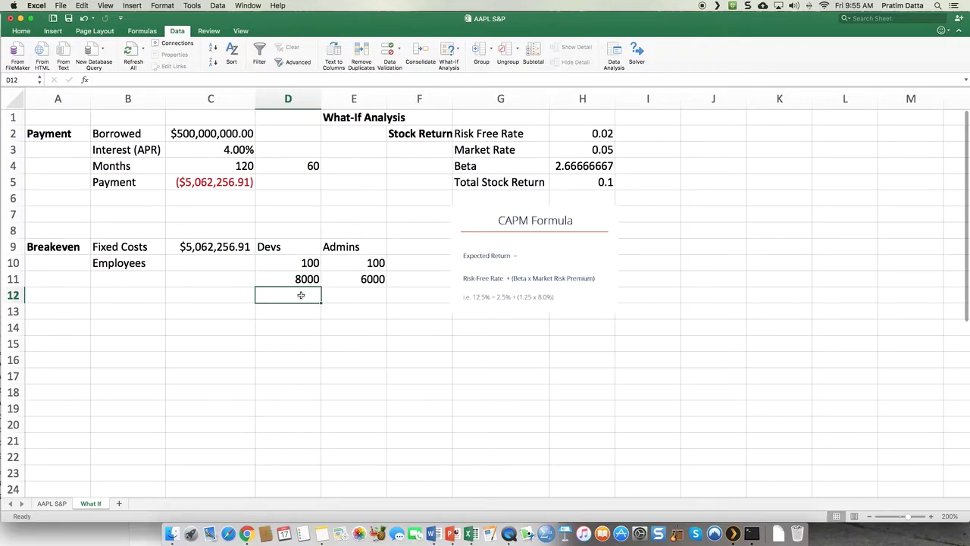
{"action": "type", "text": "="}
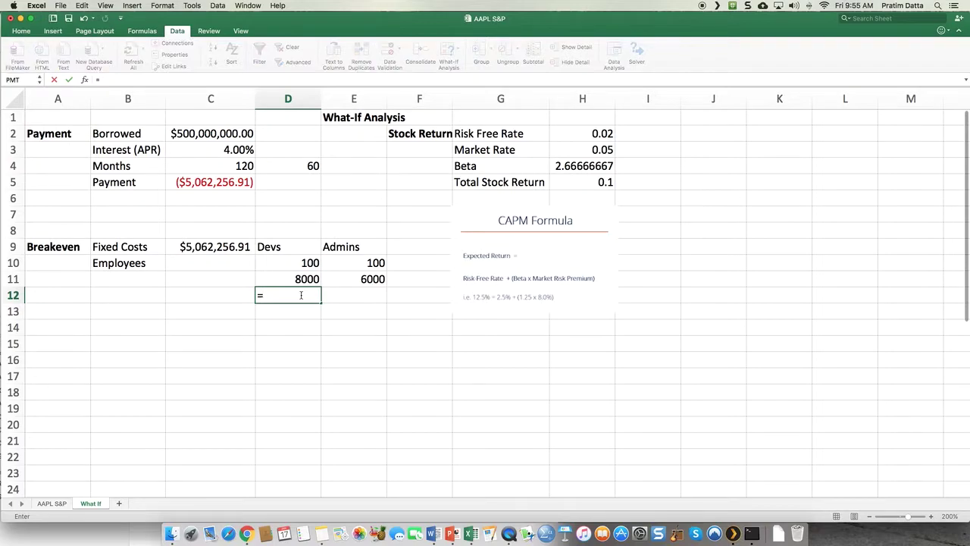
{"action": "type", "text": "sumproduct("}
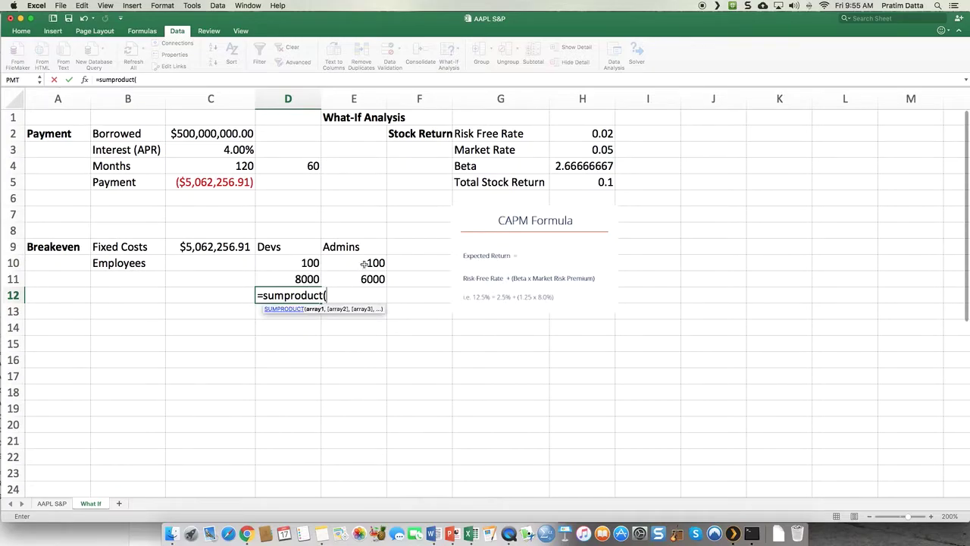
{"action": "left_click_drag", "start_coordinate": [306, 262], "coordinate": [356, 262]}
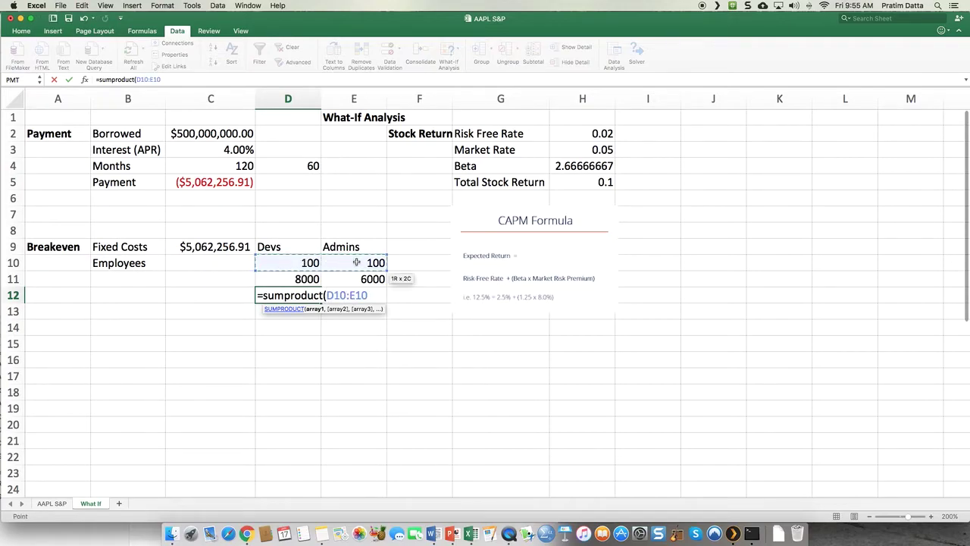
{"action": "type", "text": ","}
{"action": "left_click_drag", "start_coordinate": [317, 277], "coordinate": [354, 278]}
{"action": "type", "text": ")"}
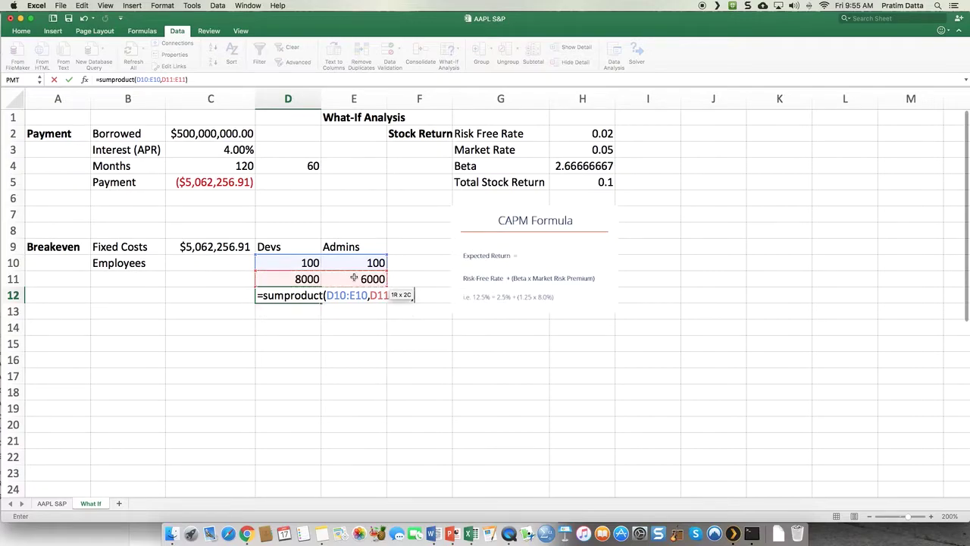
{"action": "key", "text": "Return"}
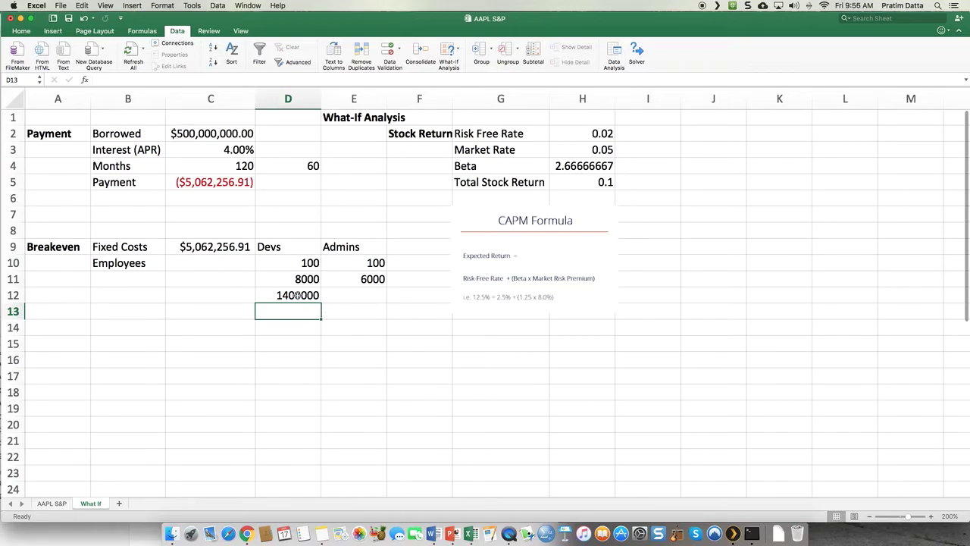
Step: Link the Employees amount in C10 to the calculated total with =D12
{"action": "left_click", "coordinate": [206, 261]}
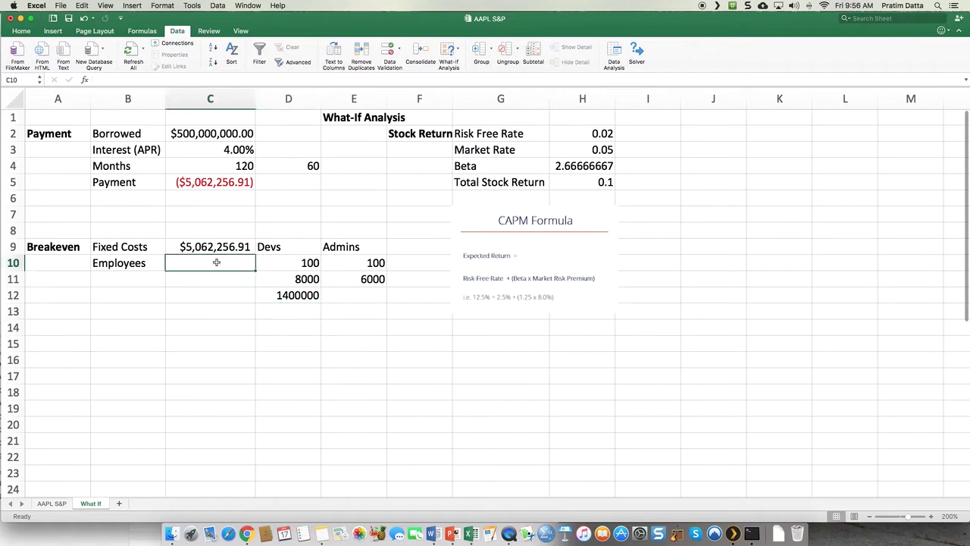
{"action": "type", "text": "="}
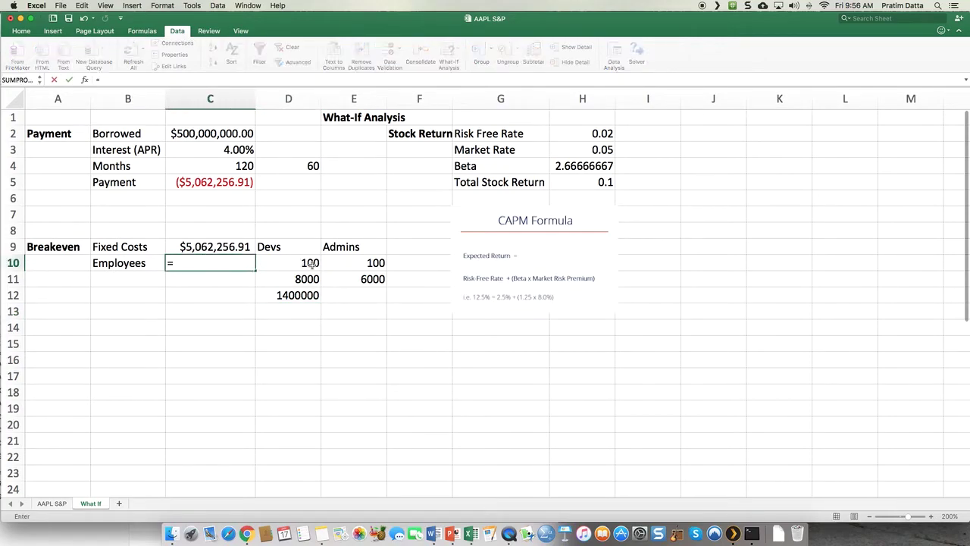
{"action": "left_click", "coordinate": [297, 294]}
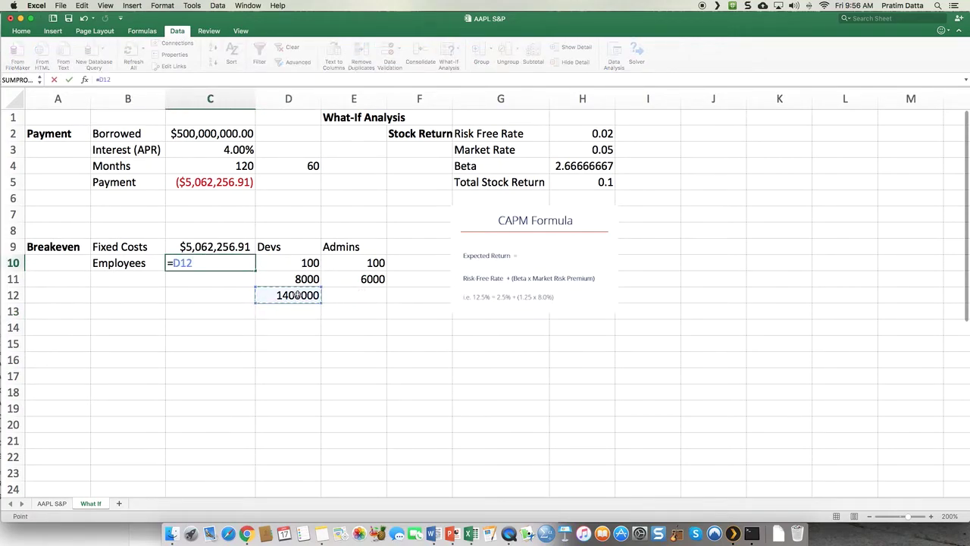
{"action": "key", "text": "Return"}
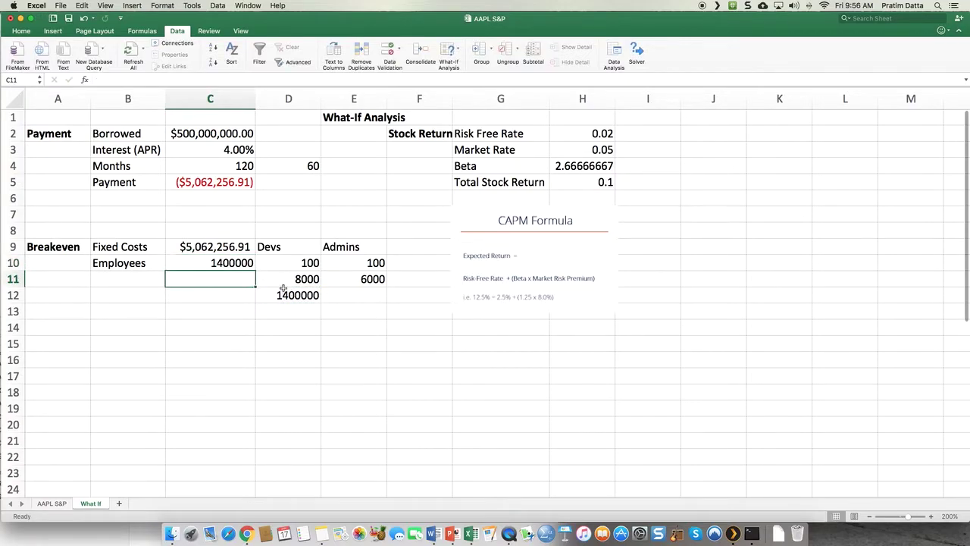
{"action": "left_click", "coordinate": [221, 263]}
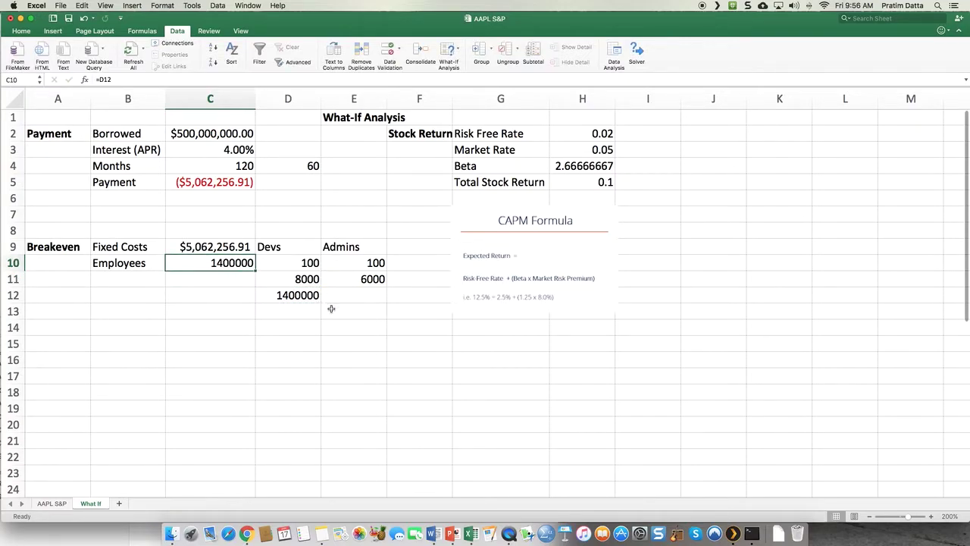
{"action": "left_click", "coordinate": [138, 280]}
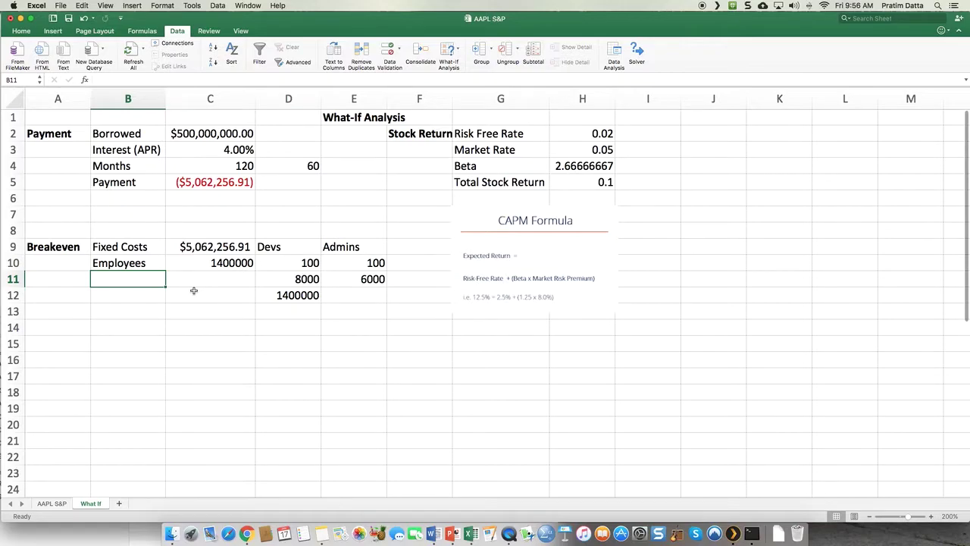
{"action": "left_click", "coordinate": [281, 314]}
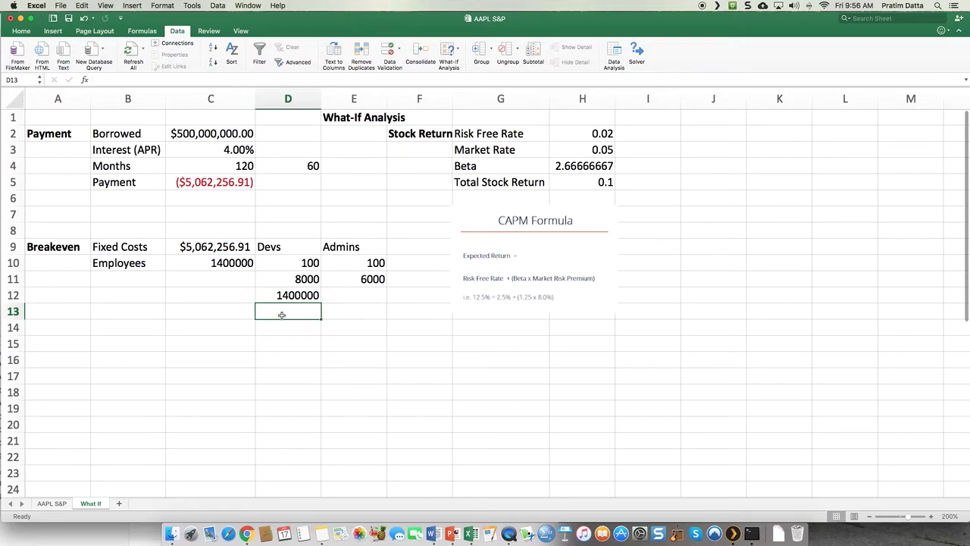
{"action": "type", "text": "Shows"}
{"action": "key", "text": "Tab"}
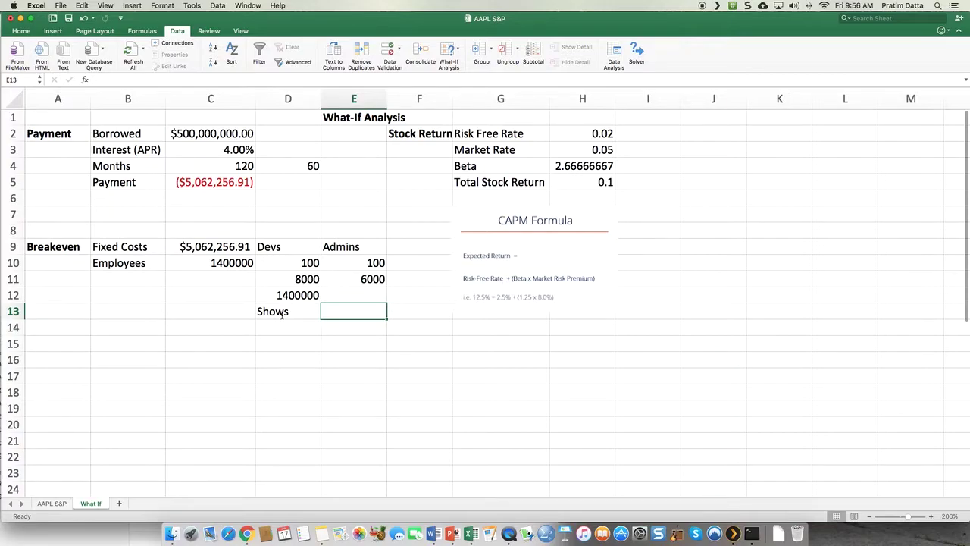
{"action": "type", "text": "10"}
{"action": "key", "text": "Return"}
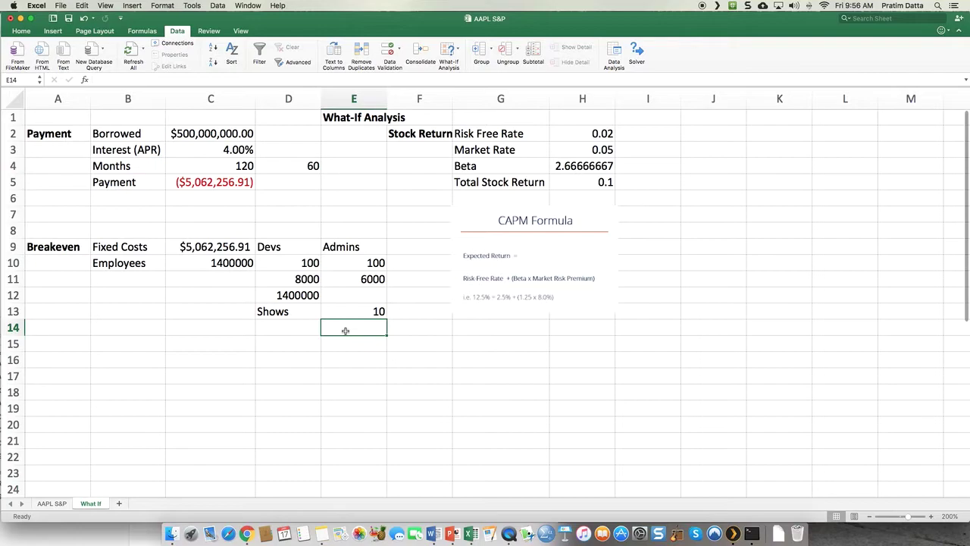
{"action": "type", "text": "30"}
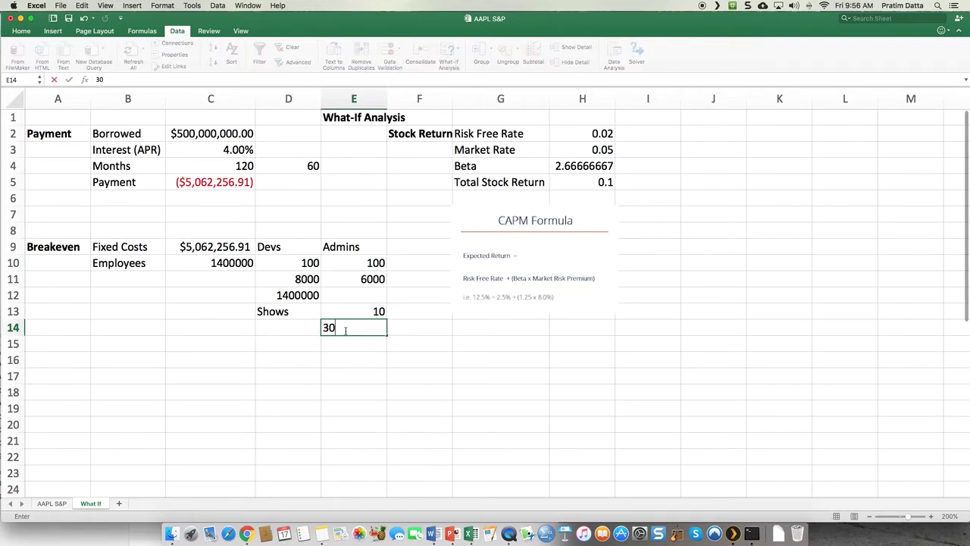
{"action": "key", "text": "BackSpace"}
{"action": "key", "text": "BackSpace"}
{"action": "left_click", "coordinate": [361, 311]}
{"action": "key", "text": "Delete"}
{"action": "left_click", "coordinate": [304, 310]}
{"action": "key", "text": "Delete"}
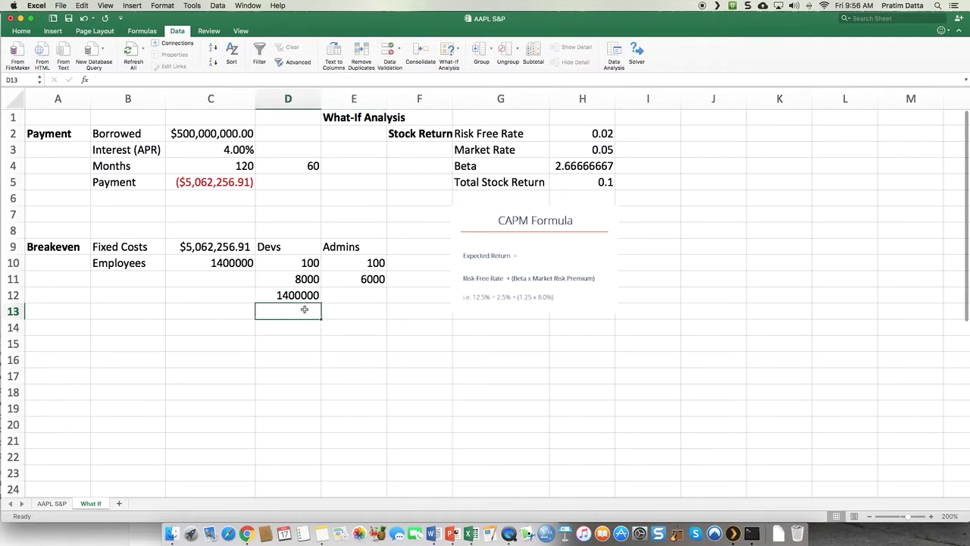
{"action": "left_click", "coordinate": [191, 250]}
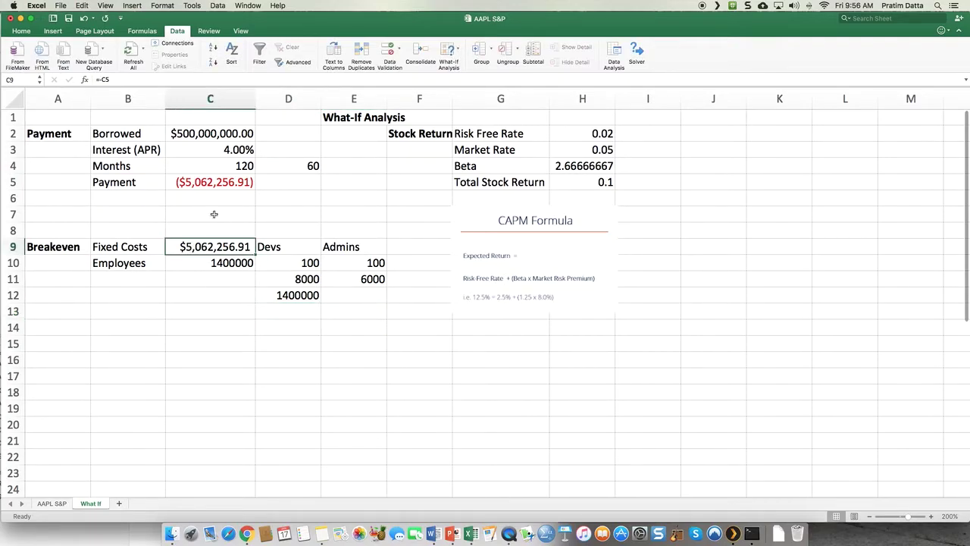
{"action": "scroll", "coordinate": [195, 132], "scroll_direction": "right", "scroll_amount": 1}
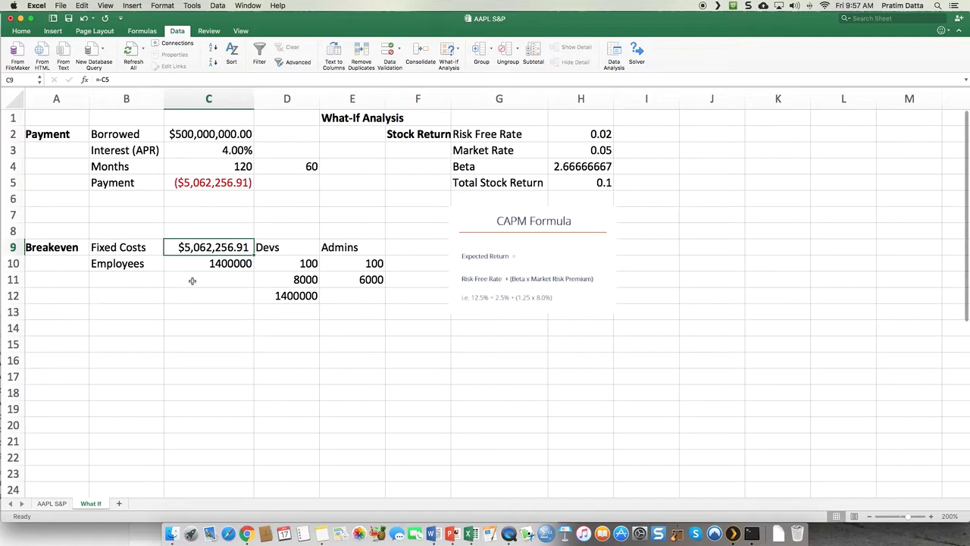
{"action": "left_click", "coordinate": [126, 279]}
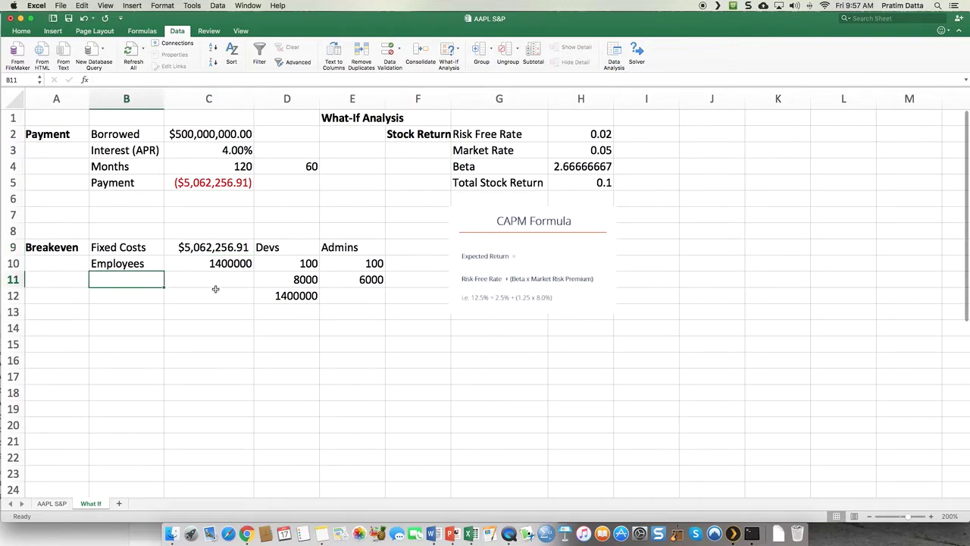
Step: Label B11 as Variable Costs beneath the Employees row
{"action": "type", "text": "VC"}
{"action": "key", "text": "BackSpace"}
{"action": "type", "text": "ariabel"}
{"action": "key", "text": "BackSpace"}
{"action": "key", "text": "BackSpace"}
{"action": "type", "text": "le"}
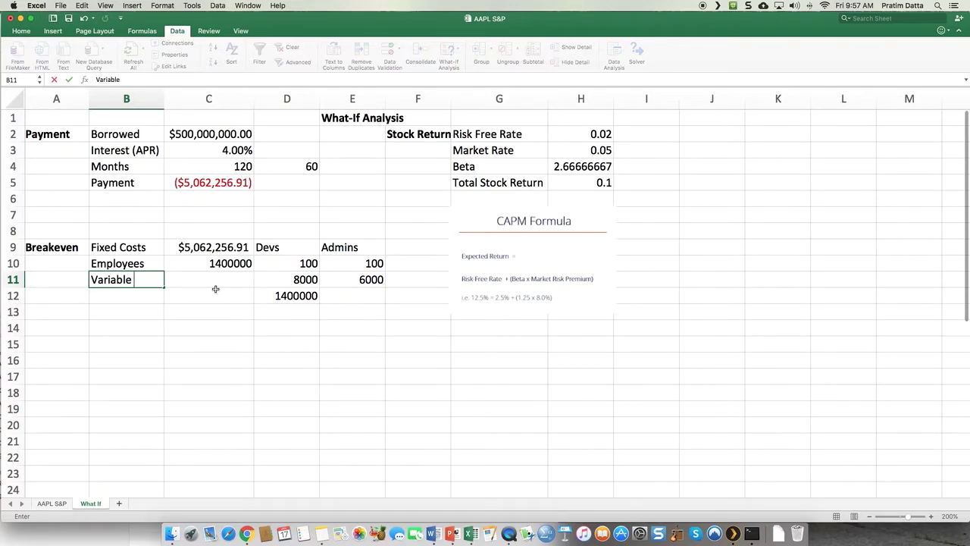
{"action": "type", "text": " Costs"}
{"action": "key", "text": "Return"}
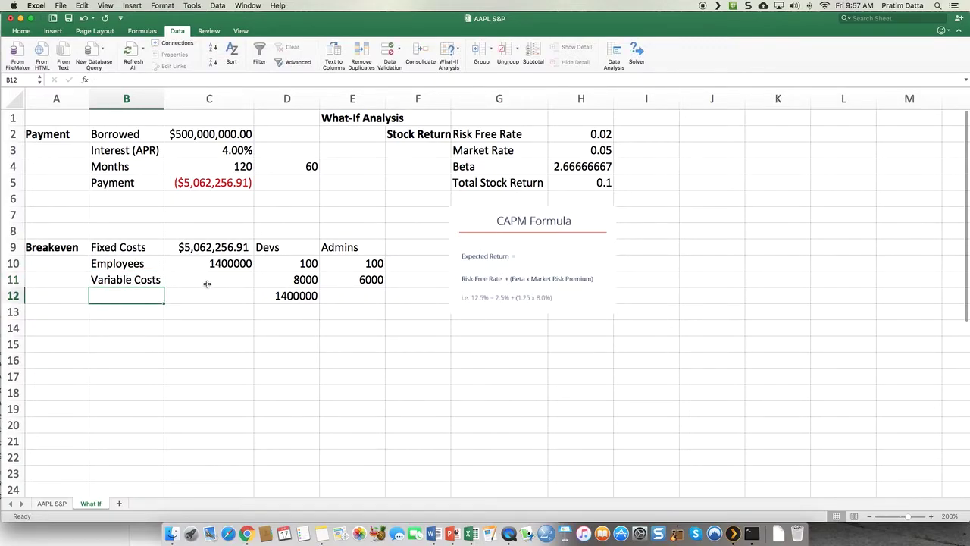
Step: Enter 1.00 as the Variable Costs amount in C11
{"action": "left_click", "coordinate": [207, 283]}
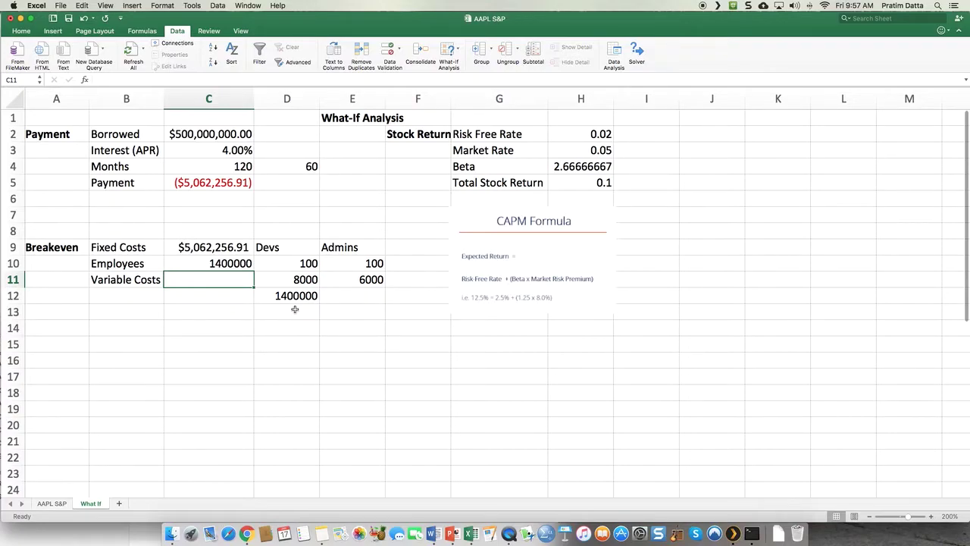
{"action": "type", "text": "1.00"}
{"action": "key", "text": "Return"}
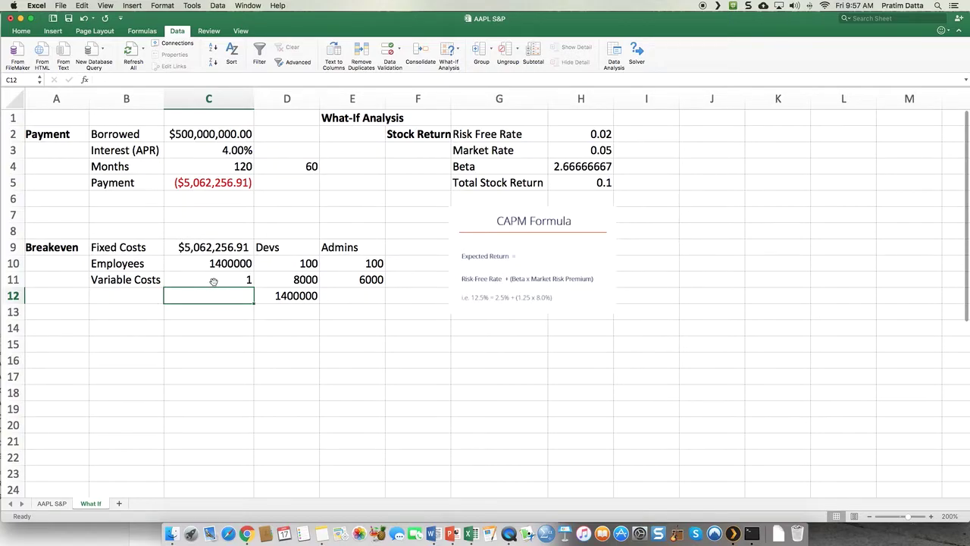
Step: Label B12 as Average Subscription Price and widen column B to fit the text
{"action": "left_click", "coordinate": [134, 297]}
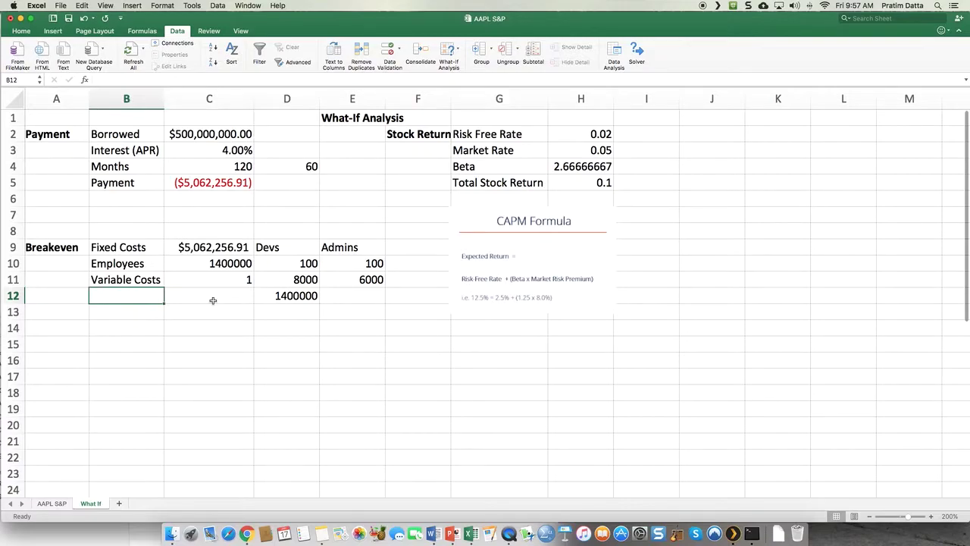
{"action": "type", "text": "Avergae\\\\\\"}
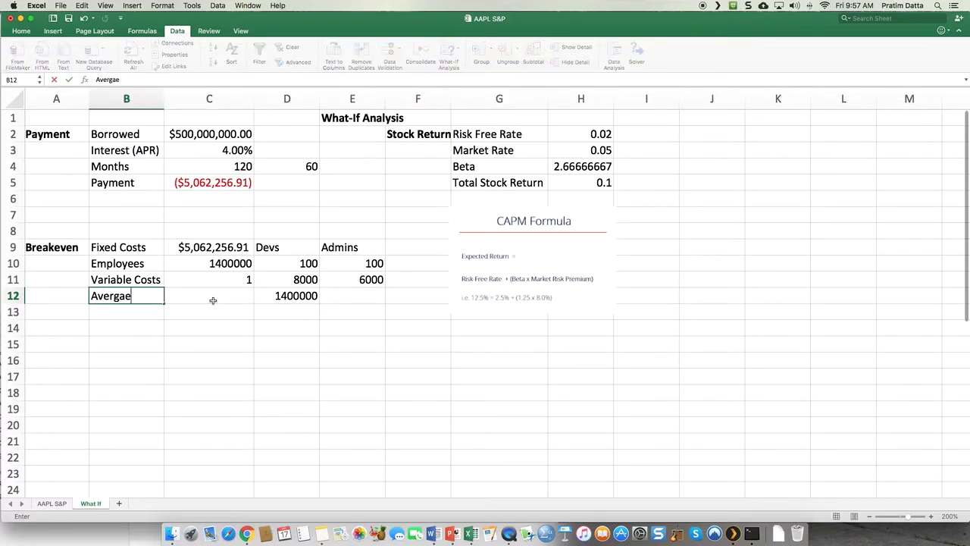
{"action": "key", "text": "BackSpace"}
{"action": "key", "text": "BackSpace"}
{"action": "key", "text": "BackSpace"}
{"action": "key", "text": "BackSpace"}
{"action": "key", "text": "BackSpace"}
{"action": "key", "text": "BackSpace"}
{"action": "type", "text": "age"}
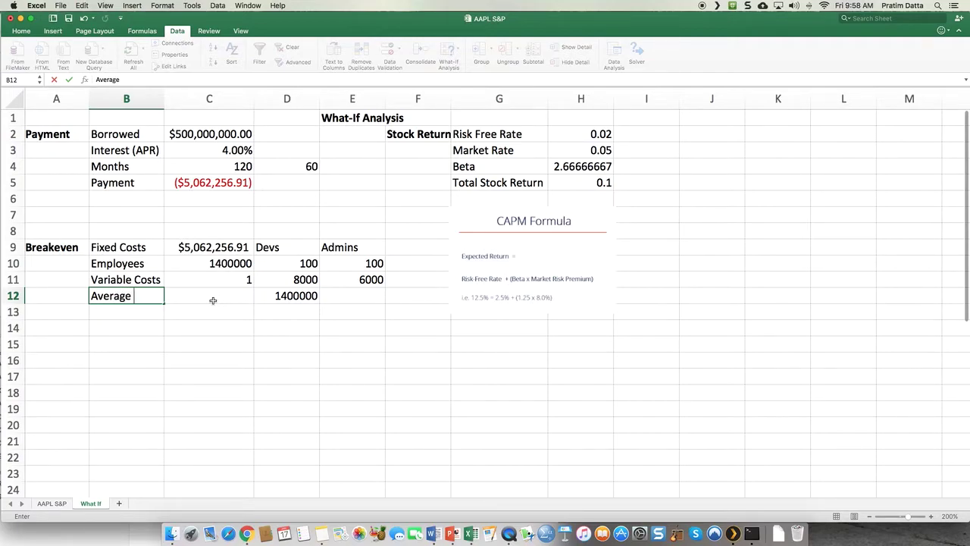
{"action": "type", "text": " Prc"}
{"action": "key", "text": "BackSpace"}
{"action": "type", "text": "ice"}
{"action": "left_click", "coordinate": [135, 296]}
{"action": "type", "text": "Subscript"}
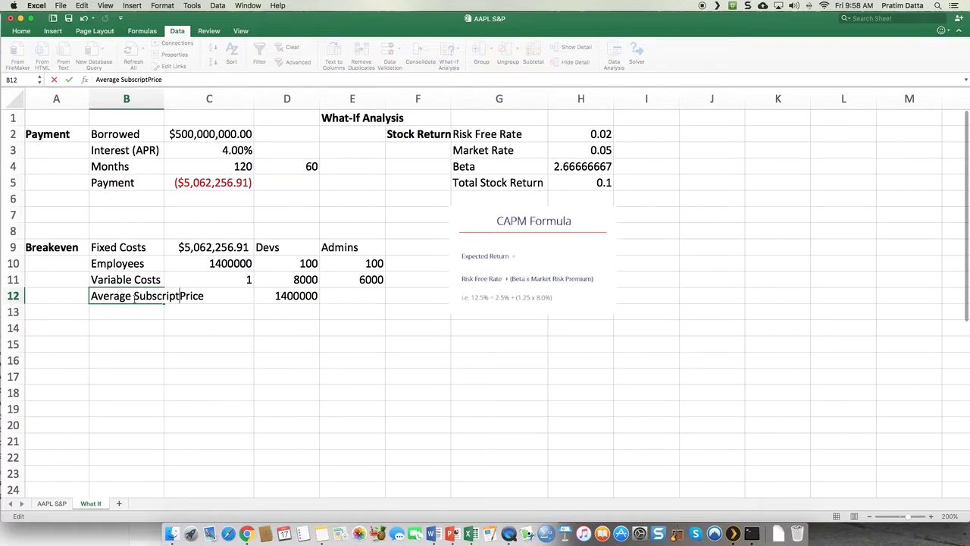
{"action": "type", "text": "ion"}
{"action": "key", "text": "Return"}
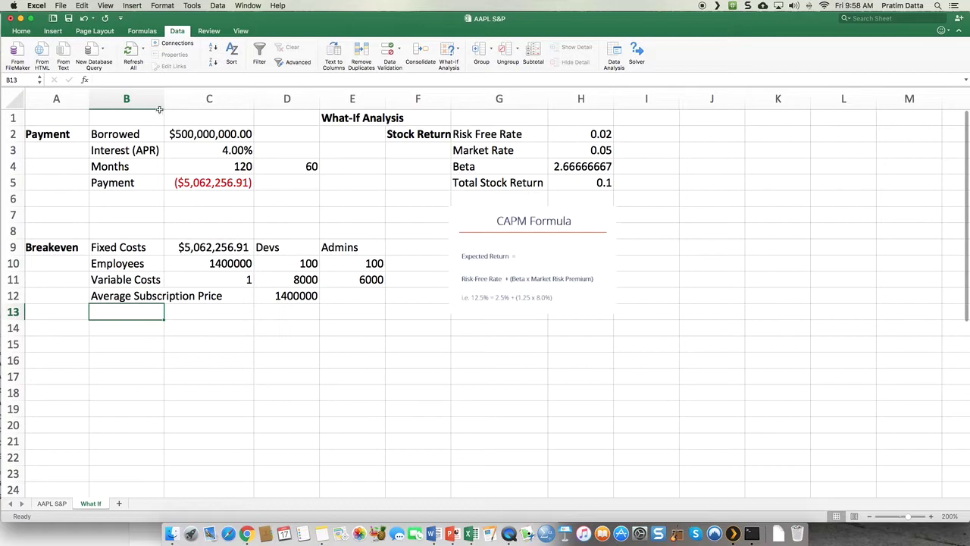
{"action": "left_click_drag", "start_coordinate": [169, 103], "coordinate": [228, 103]}
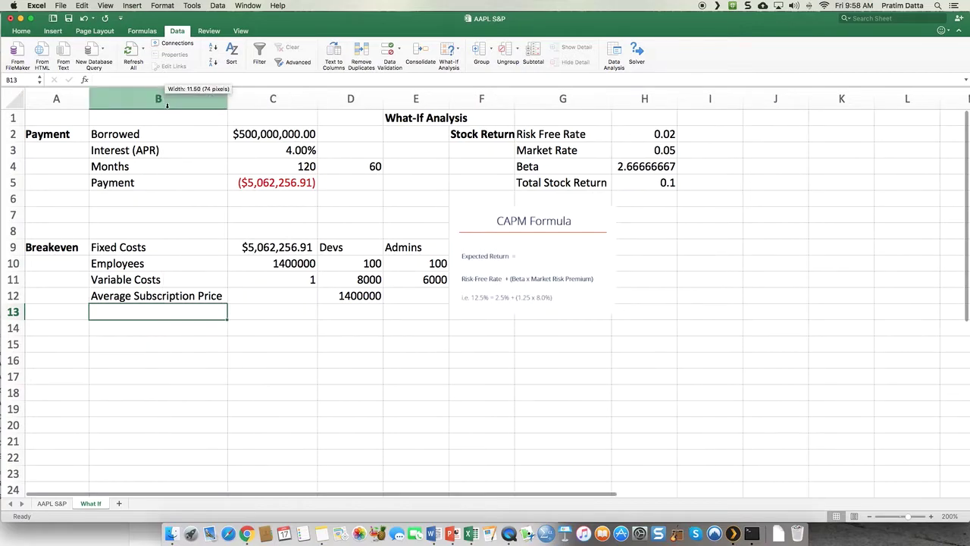
Step: Enter 6.99 as the Average Subscription Price in C12
{"action": "left_click", "coordinate": [290, 297]}
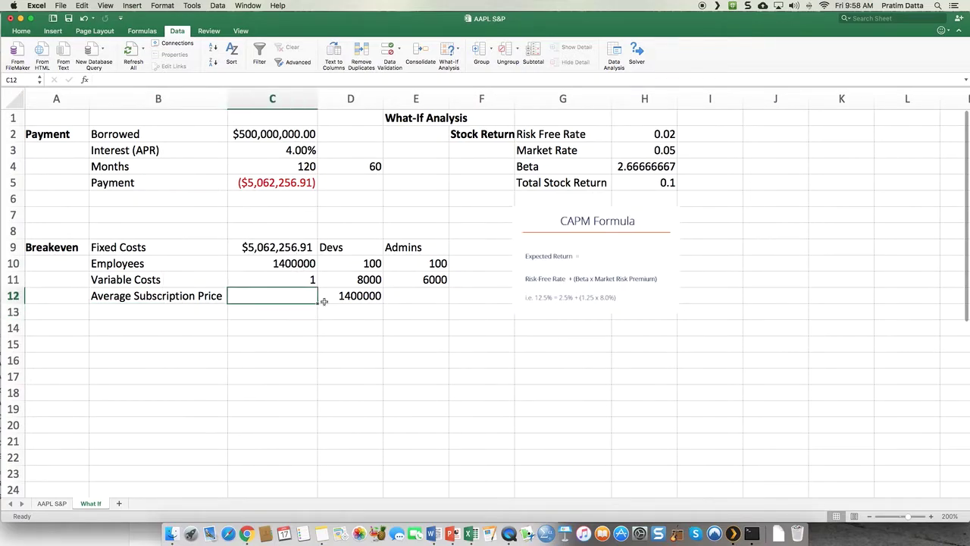
{"action": "type", "text": "6.99"}
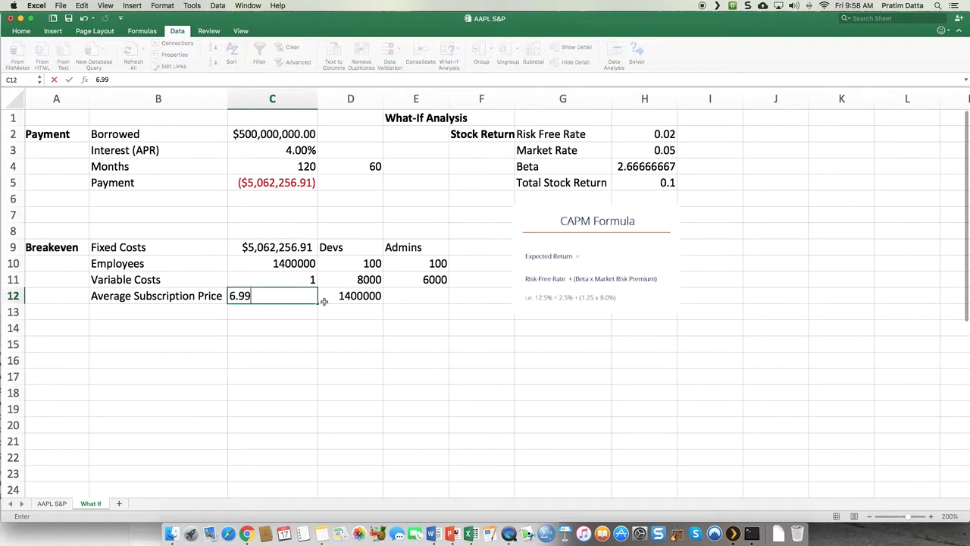
{"action": "key", "text": "Return"}
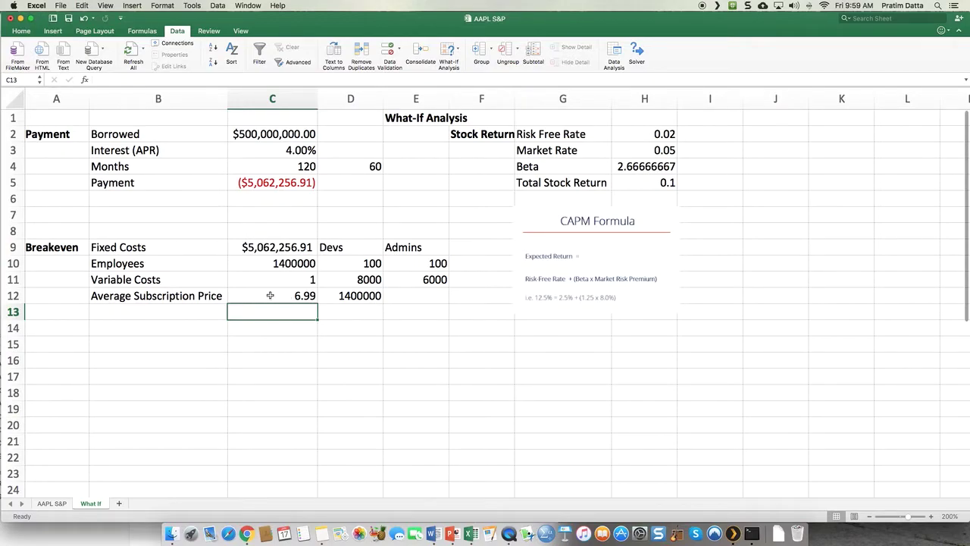
Step: Format the breakeven amounts in C9:C12 as Currency with two decimal places and no symbol
{"action": "left_click_drag", "start_coordinate": [288, 249], "coordinate": [297, 295]}
{"action": "right_click", "coordinate": [297, 295]}
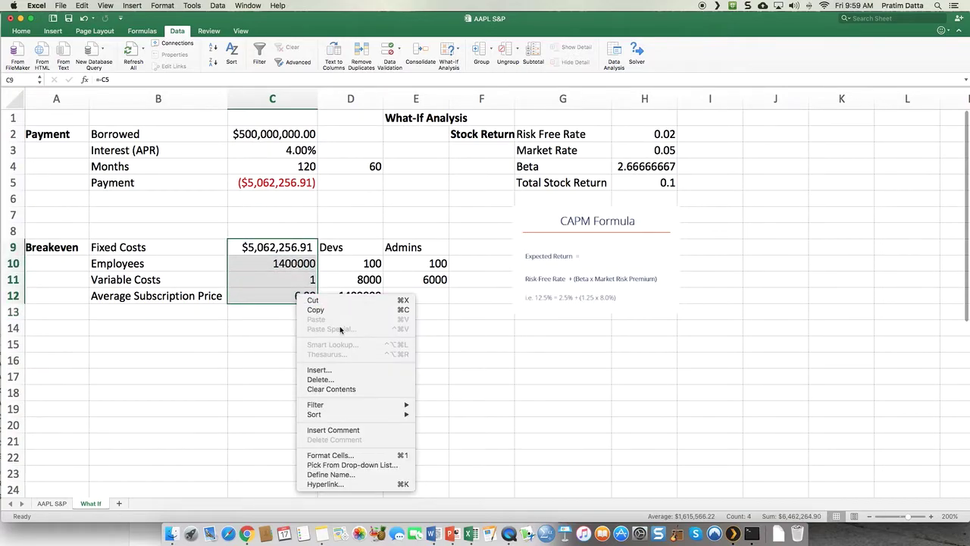
{"action": "left_click", "coordinate": [368, 456]}
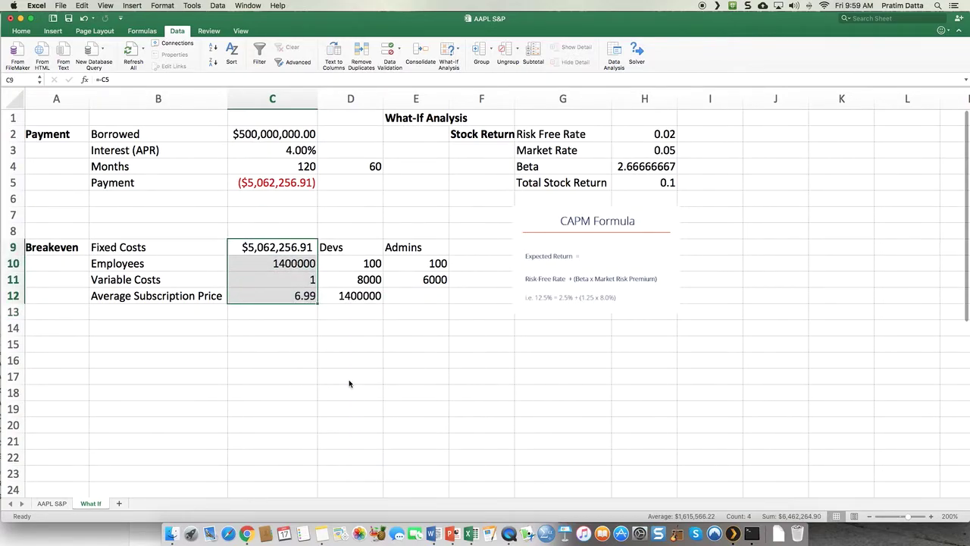
{"action": "left_click", "coordinate": [250, 313]}
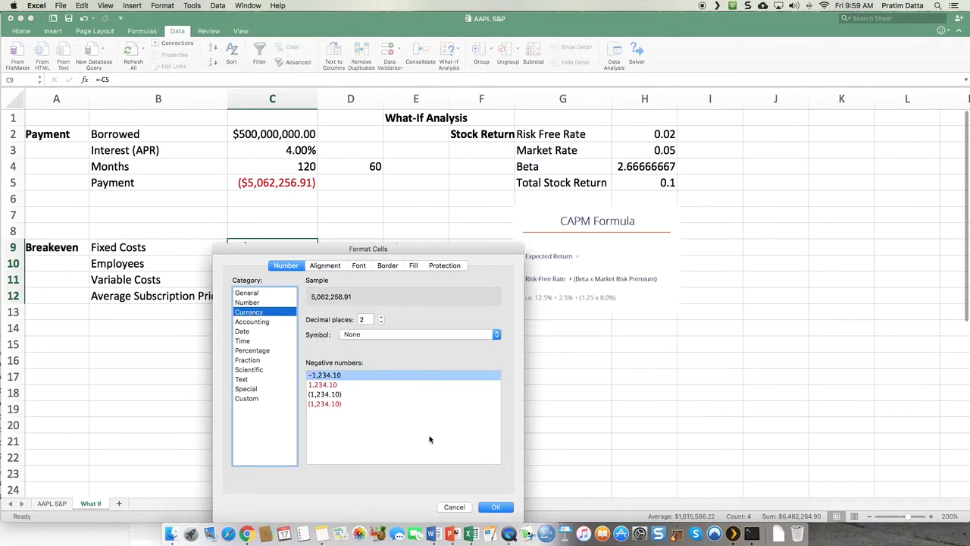
{"action": "left_click", "coordinate": [495, 507]}
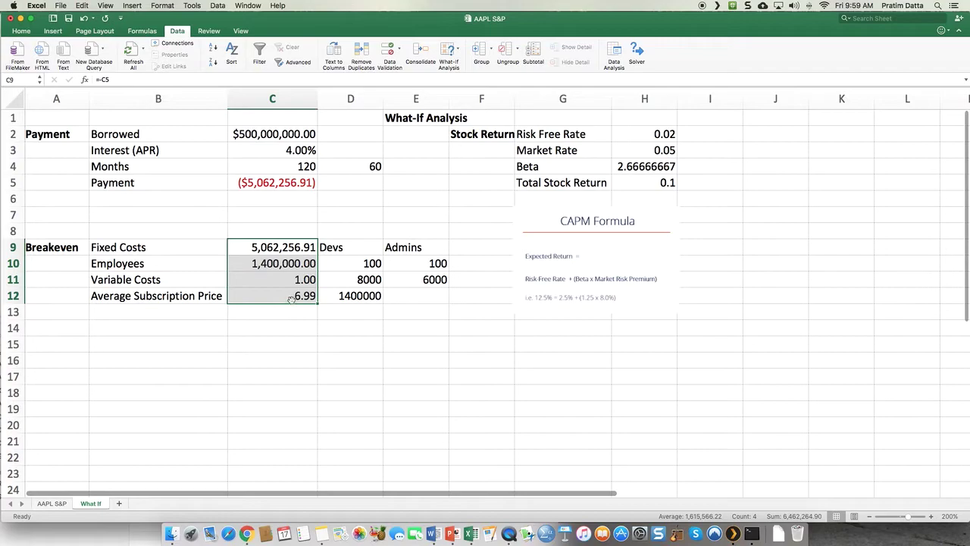
Step: Format the breakeven amounts in C9:C12 as Currency with the $ symbol and two decimal places
{"action": "right_click", "coordinate": [282, 247]}
{"action": "left_click", "coordinate": [370, 407]}
{"action": "left_click", "coordinate": [265, 312]}
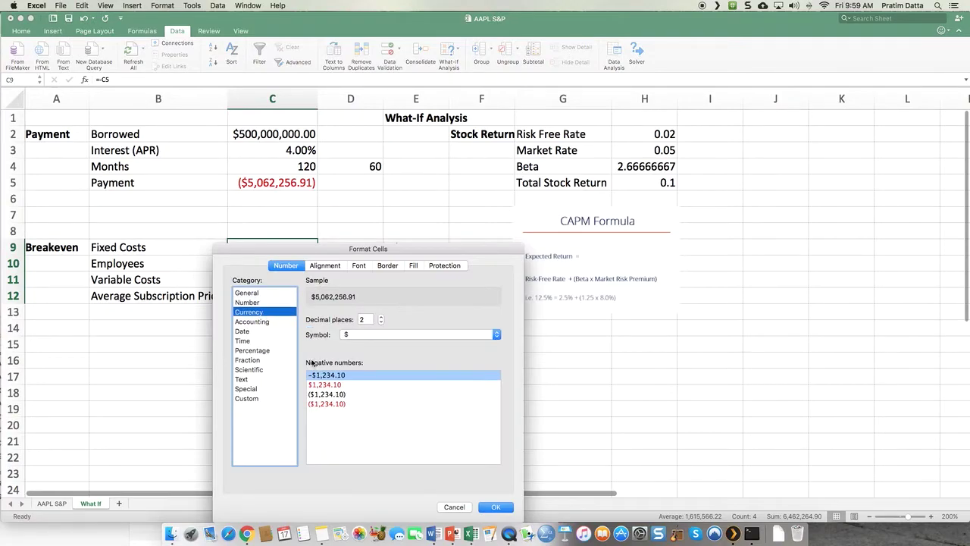
{"action": "left_click", "coordinate": [497, 506]}
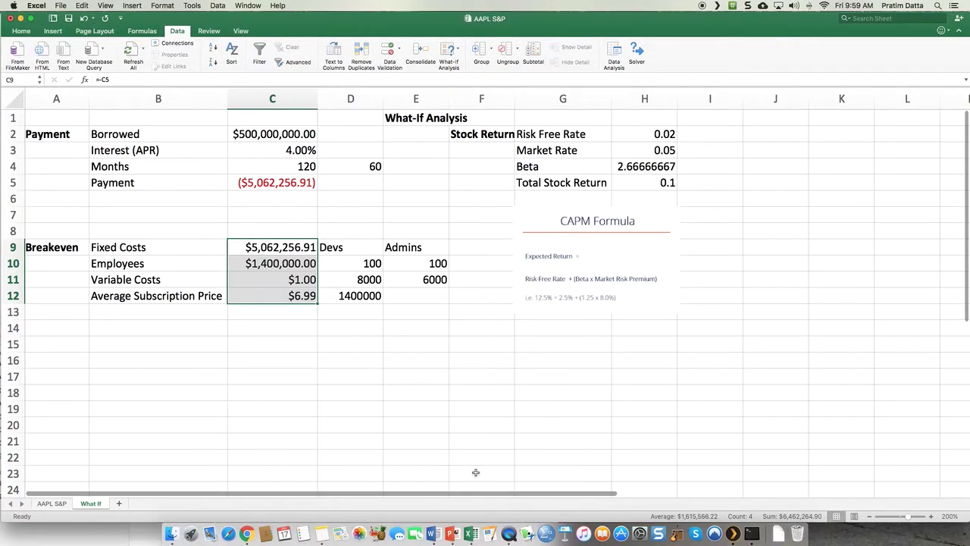
{"action": "left_click", "coordinate": [364, 374]}
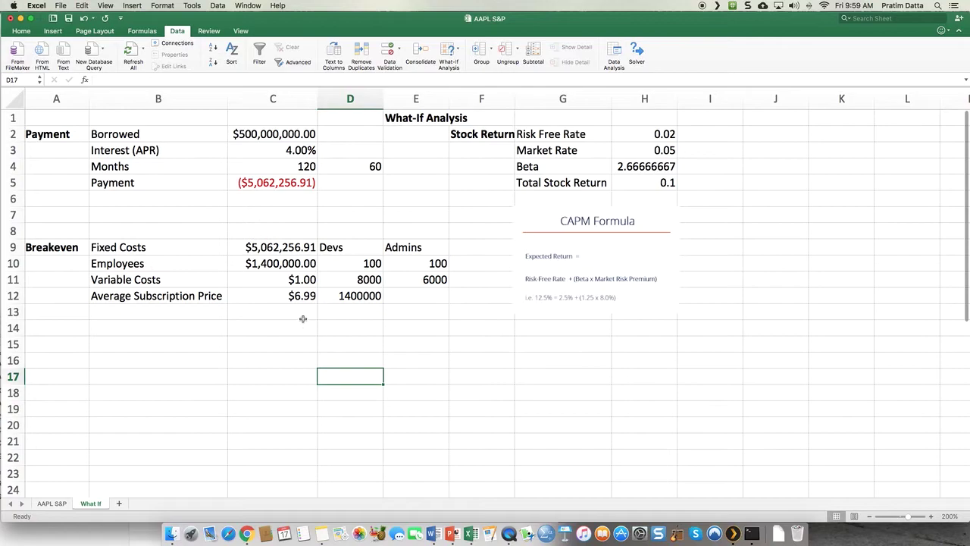
Step: Label B13 as "# of Subscribers per month to breakeven" and widen column B to fit it
{"action": "left_click", "coordinate": [175, 312]}
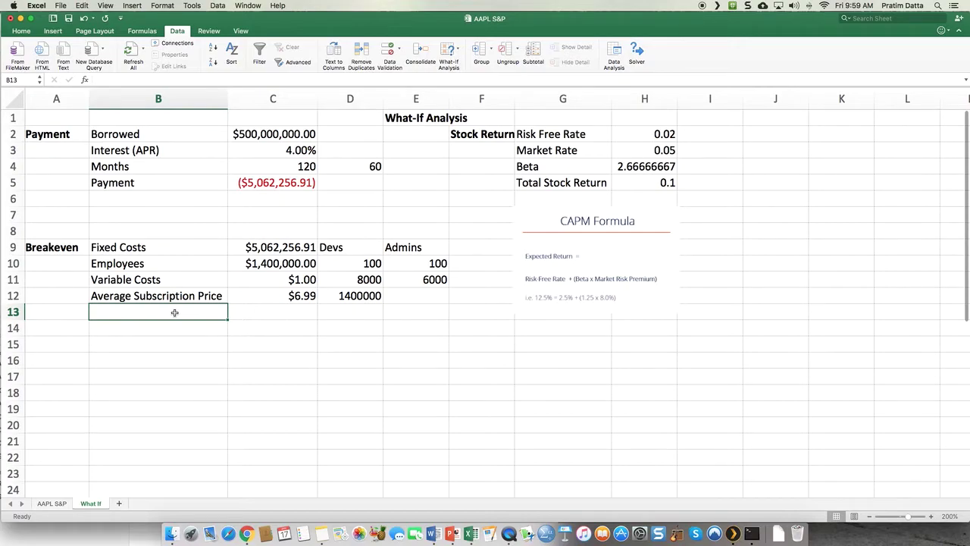
{"action": "type", "text": "# of Subscrip"}
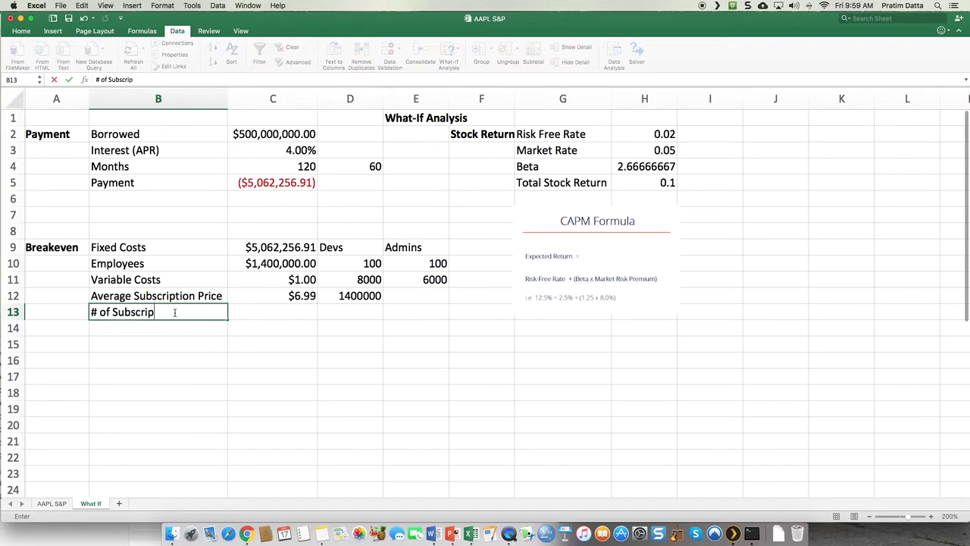
{"action": "key", "text": "BackSpace"}
{"action": "type", "text": "bers per mont"}
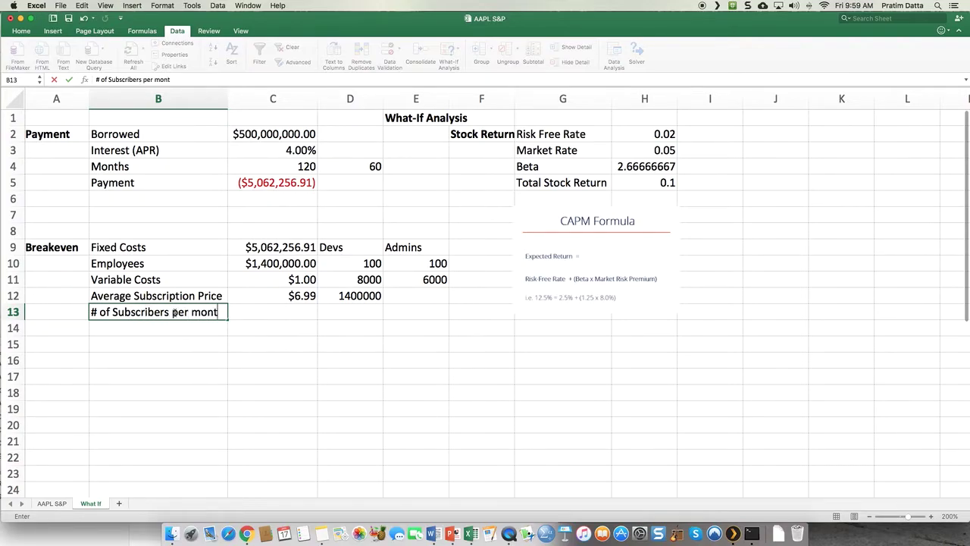
{"action": "type", "text": "h to breakebe"}
{"action": "key", "text": "BackSpace"}
{"action": "key", "text": "BackSpace"}
{"action": "type", "text": "vem"}
{"action": "key", "text": "BackSpace"}
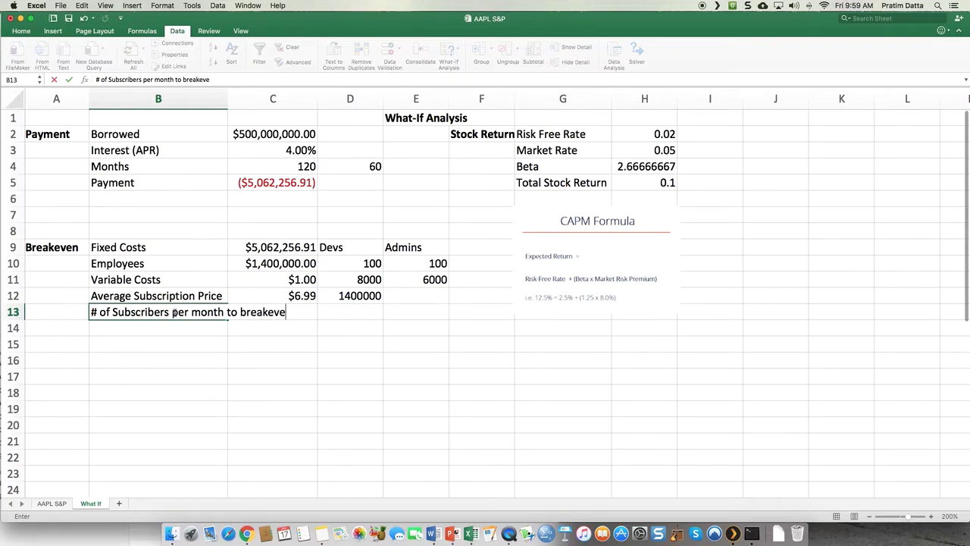
{"action": "type", "text": "n"}
{"action": "key", "text": "Return"}
{"action": "left_click_drag", "start_coordinate": [234, 99], "coordinate": [296, 99]}
{"action": "left_click", "coordinate": [360, 313]}
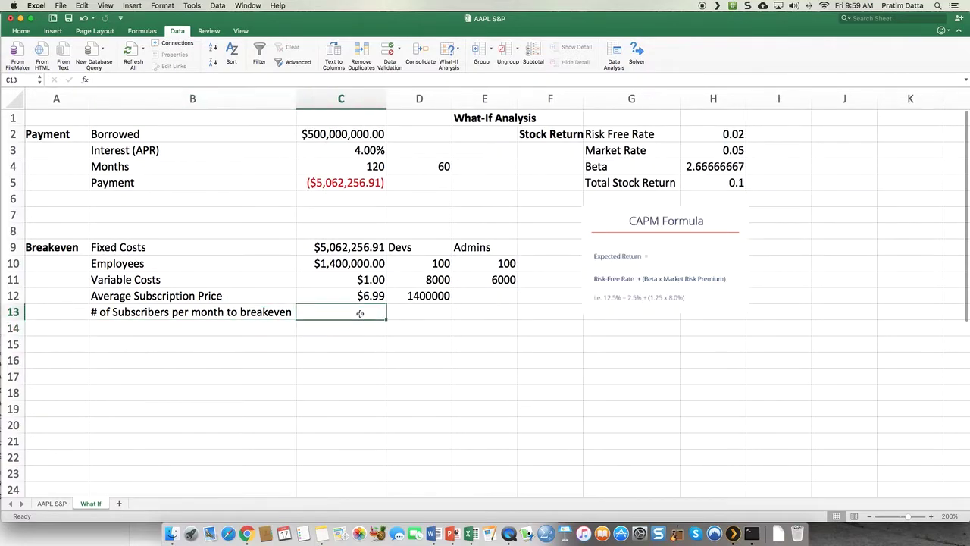
{"action": "type", "text": "="}
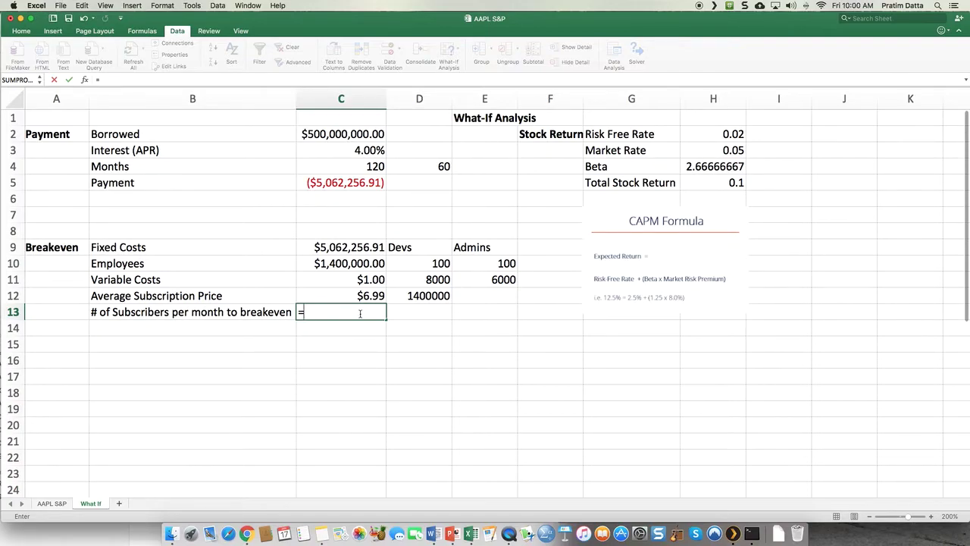
{"action": "key", "text": "BackSpace"}
{"action": "key", "text": "Return"}
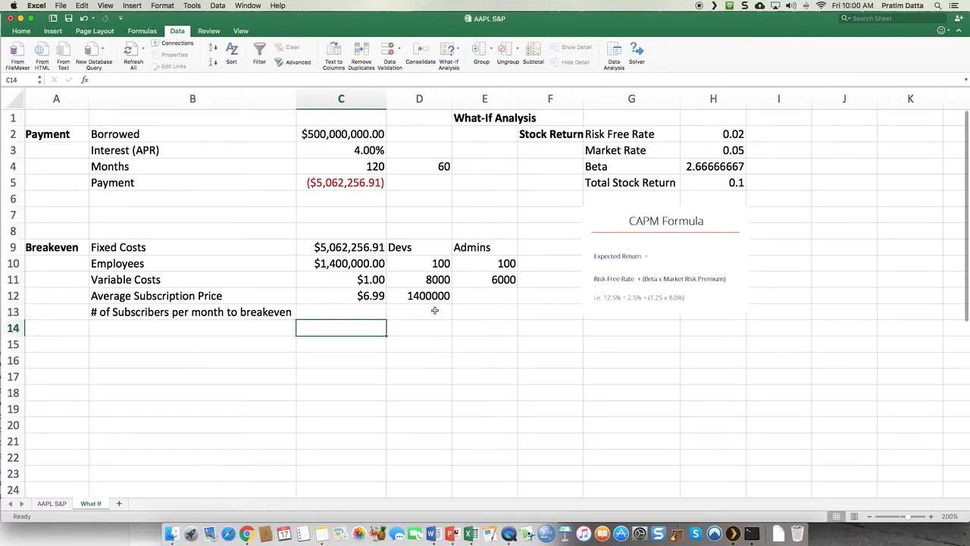
Step: Write the breakeven formula note "Fixed Costs/(Contribution Margin)" in D13
{"action": "left_click", "coordinate": [426, 311]}
{"action": "type", "text": "Fi"}
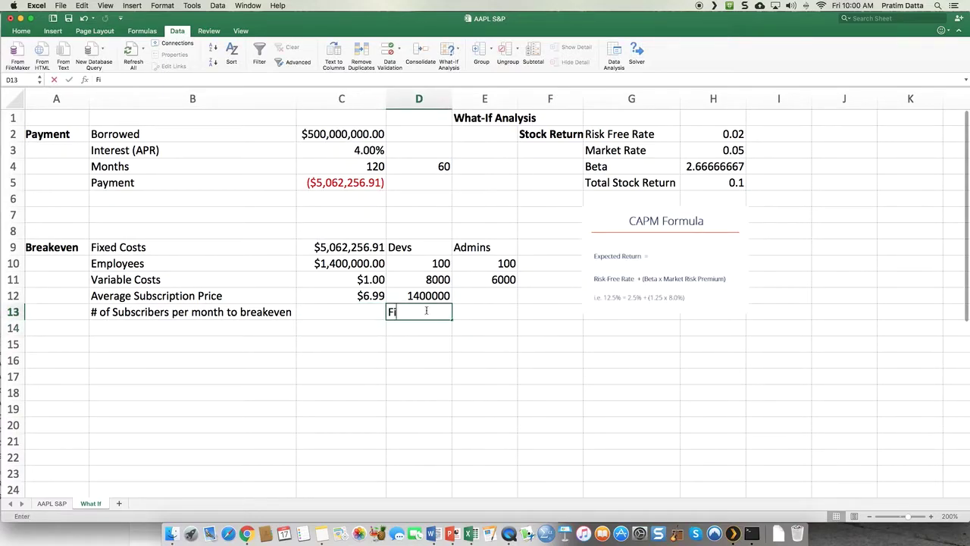
{"action": "type", "text": "xed C"}
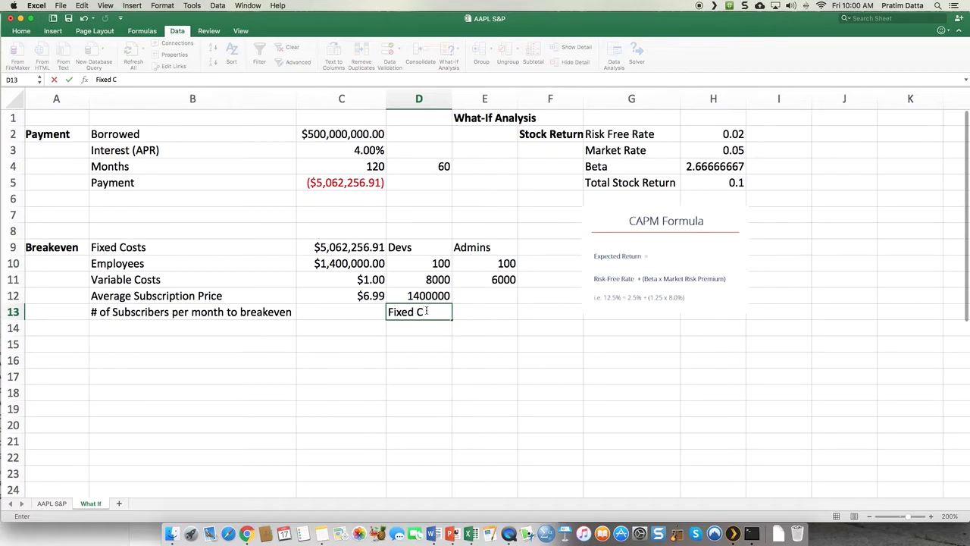
{"action": "type", "text": "osts/(Contr"}
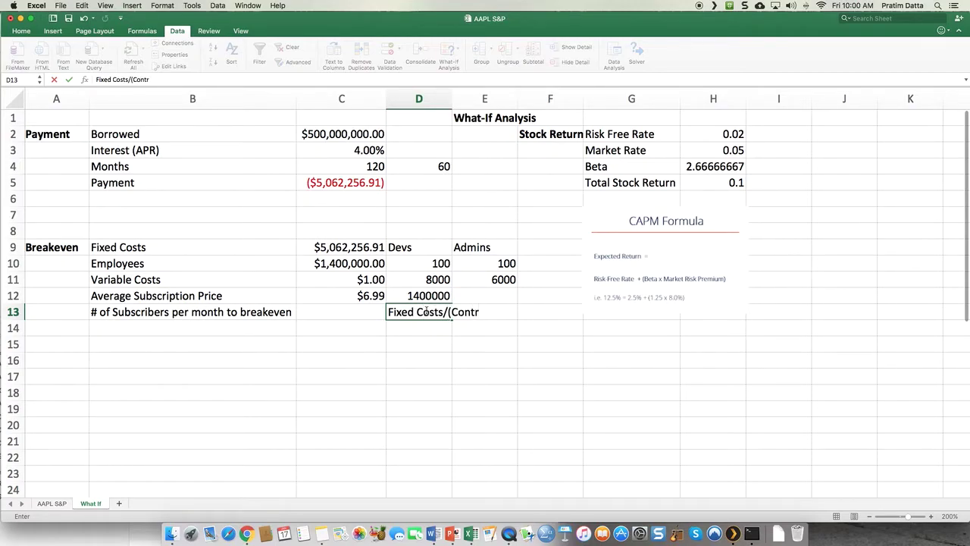
{"action": "type", "text": "ibution Ma"}
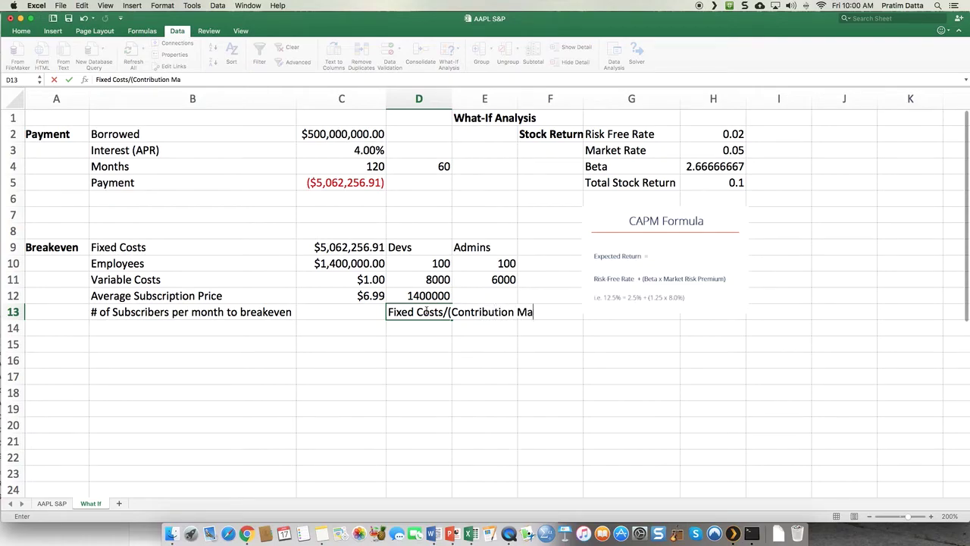
{"action": "type", "text": "rgin)"}
{"action": "key", "text": "Return"}
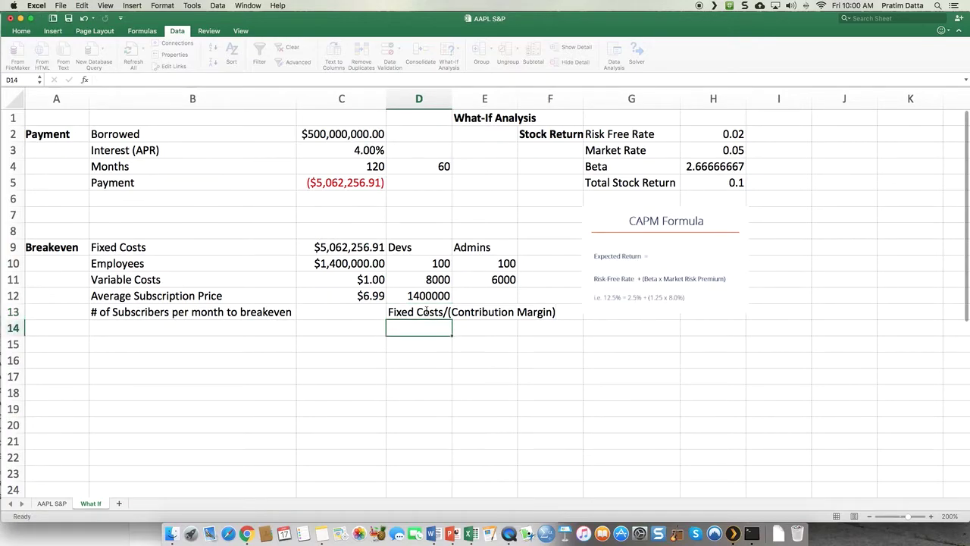
Step: Write the note "Contribution Margin = Average Revenue - Average Variable Costs" in D14
{"action": "type", "text": "Contribution Margin ="}
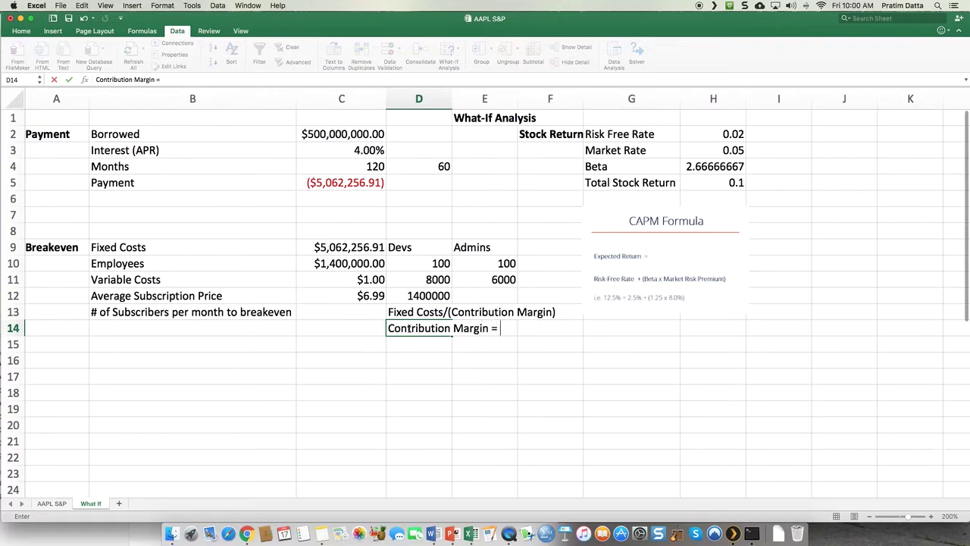
{"action": "type", "text": " Avergae"}
{"action": "key", "text": "BackSpace"}
{"action": "key", "text": "BackSpace"}
{"action": "type", "text": "ge Reve"}
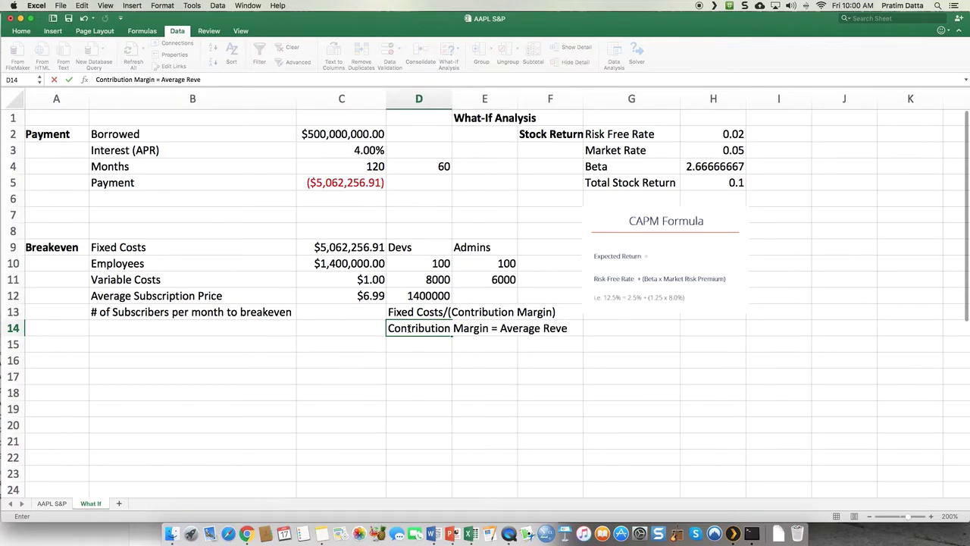
{"action": "type", "text": "nue - Average"}
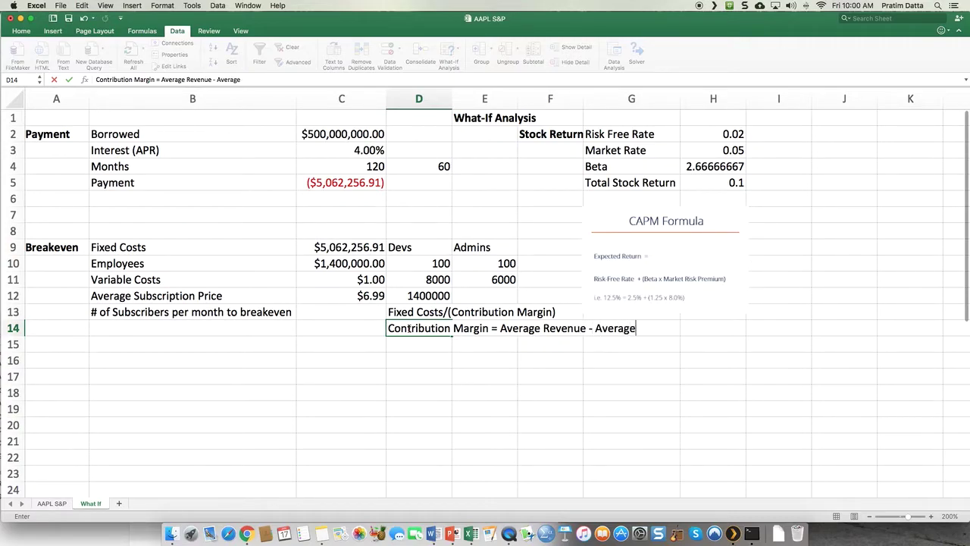
{"action": "type", "text": " Variable Costs"}
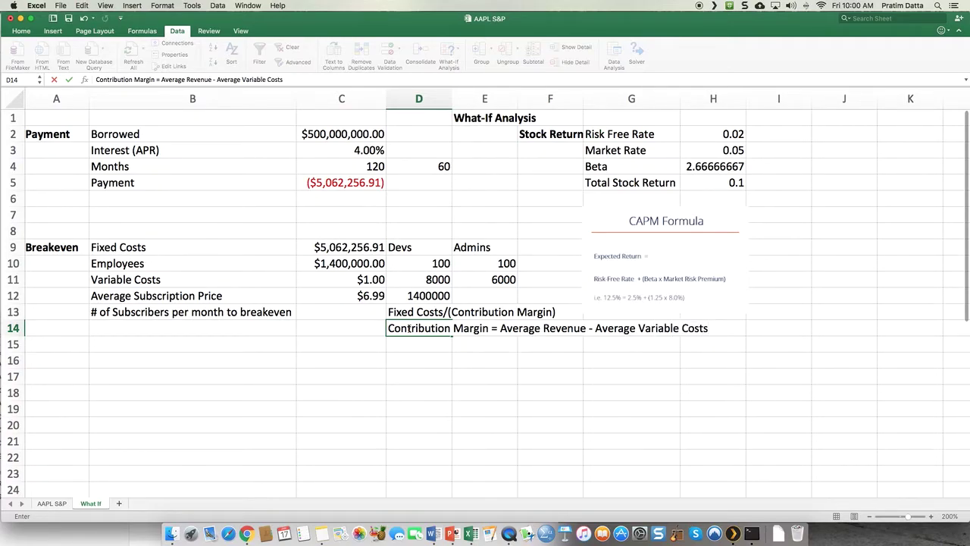
{"action": "key", "text": "Return"}
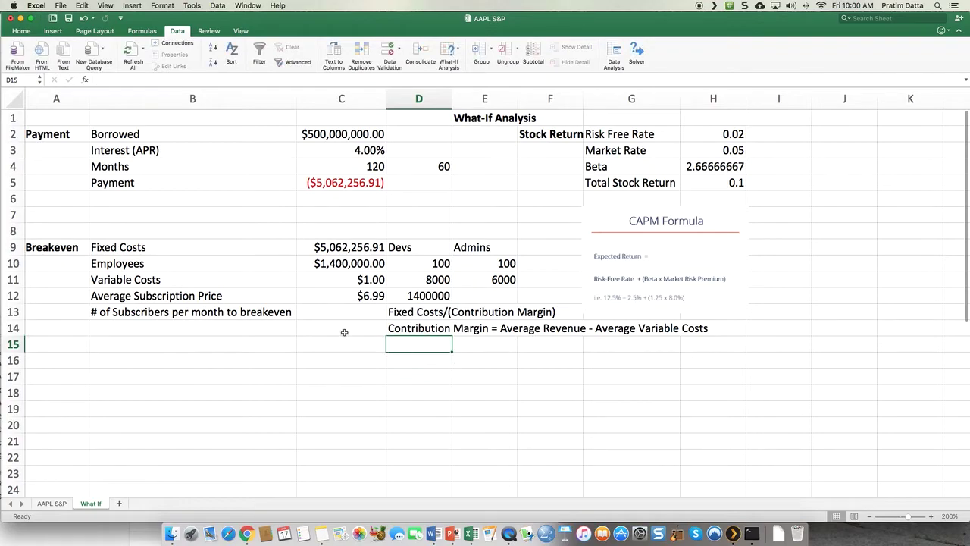
Step: Begin a SUM formula in C13 for the number of subscribers per month to breakeven
{"action": "left_click", "coordinate": [339, 314]}
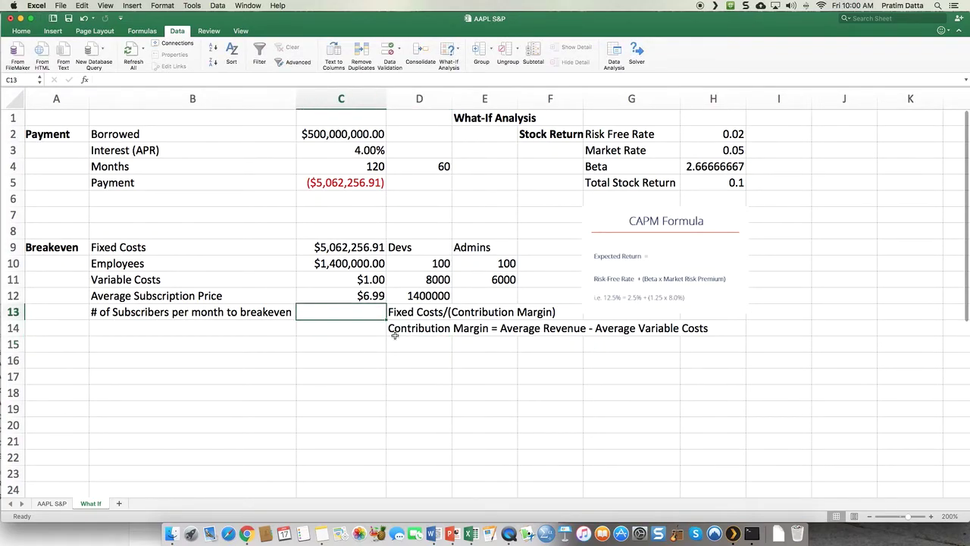
{"action": "type", "text": "="}
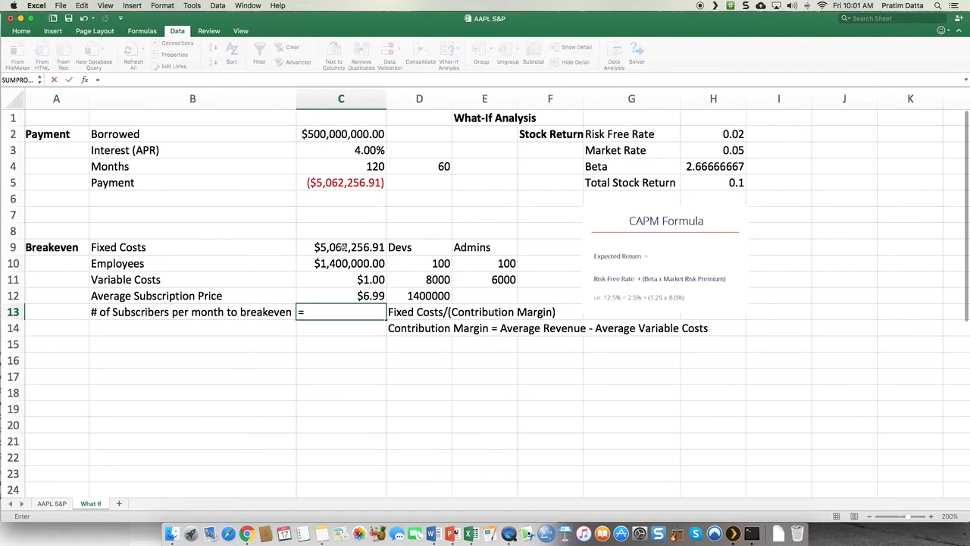
{"action": "type", "text": "sum("}
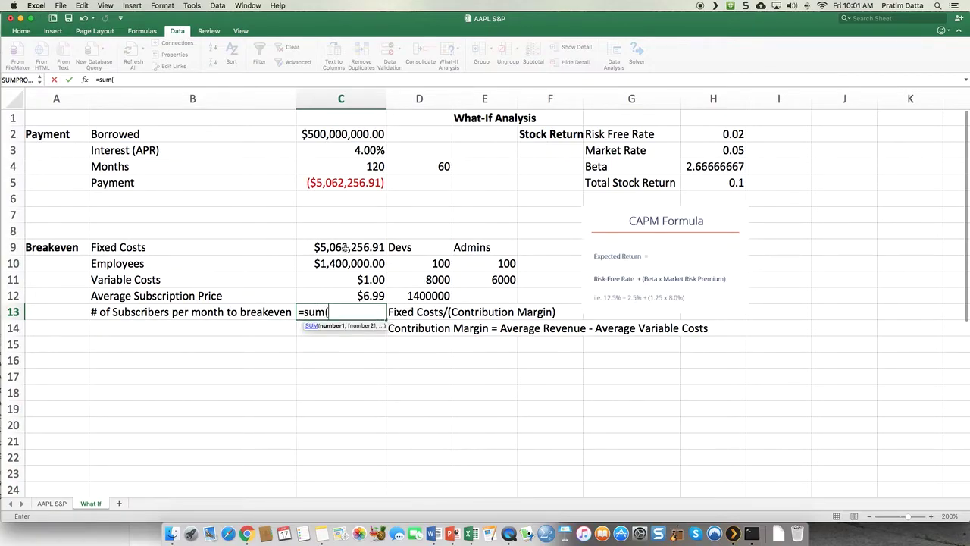
{"action": "scroll", "coordinate": [342, 248], "scroll_direction": "down", "scroll_amount": 2}
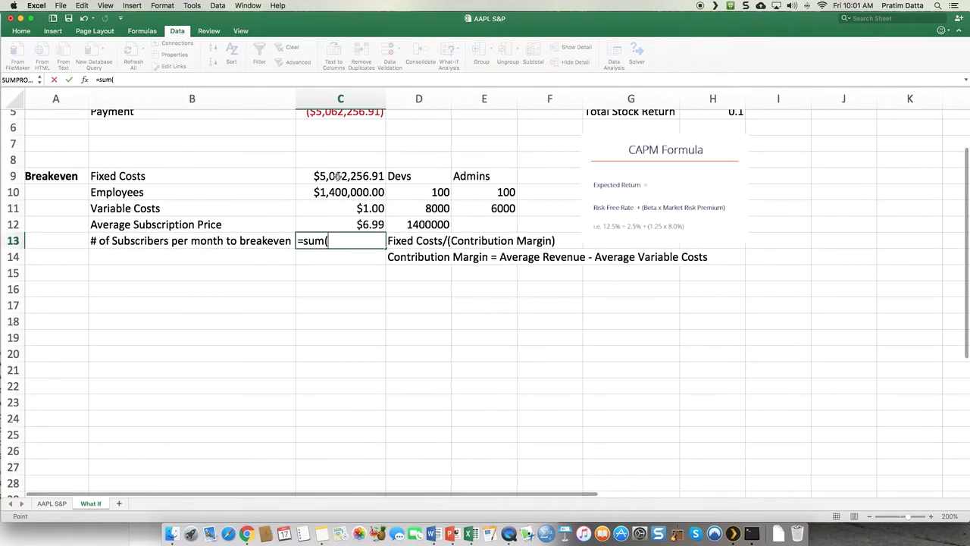
{"action": "left_click", "coordinate": [337, 175]}
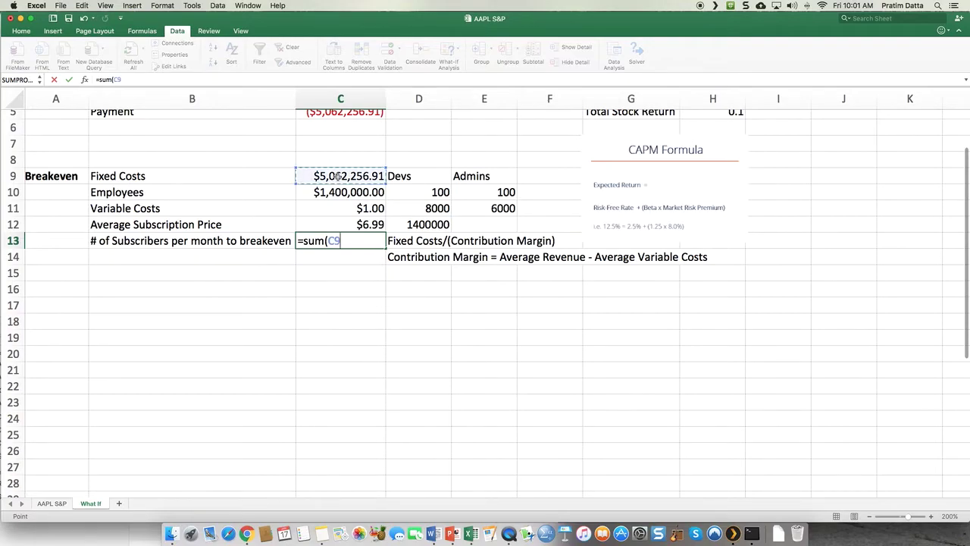
{"action": "type", "text": ","}
{"action": "left_click", "coordinate": [333, 192]}
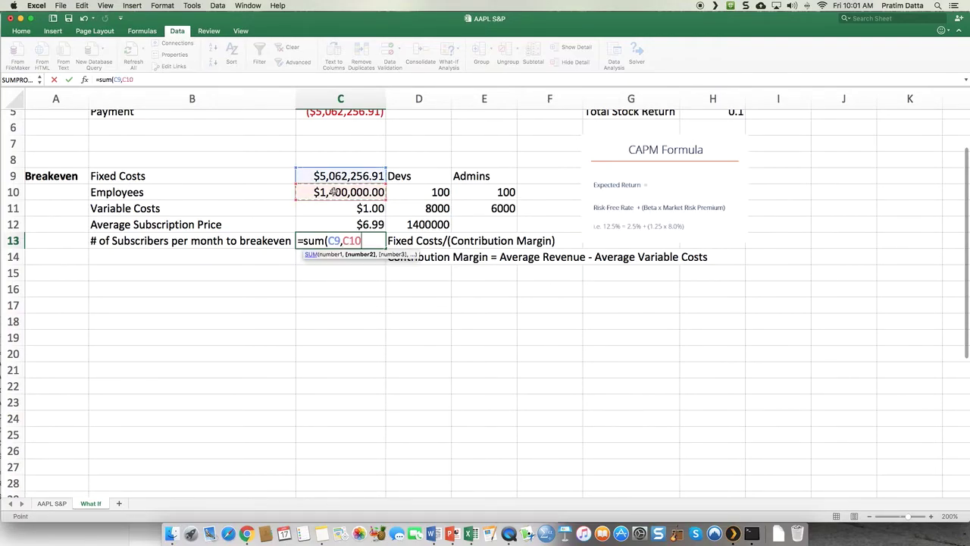
{"action": "key", "text": "BackSpace"}
{"action": "key", "text": "BackSpace"}
{"action": "key", "text": "BackSpace"}
{"action": "key", "text": "BackSpace"}
{"action": "key", "text": "BackSpace"}
{"action": "key", "text": "BackSpace"}
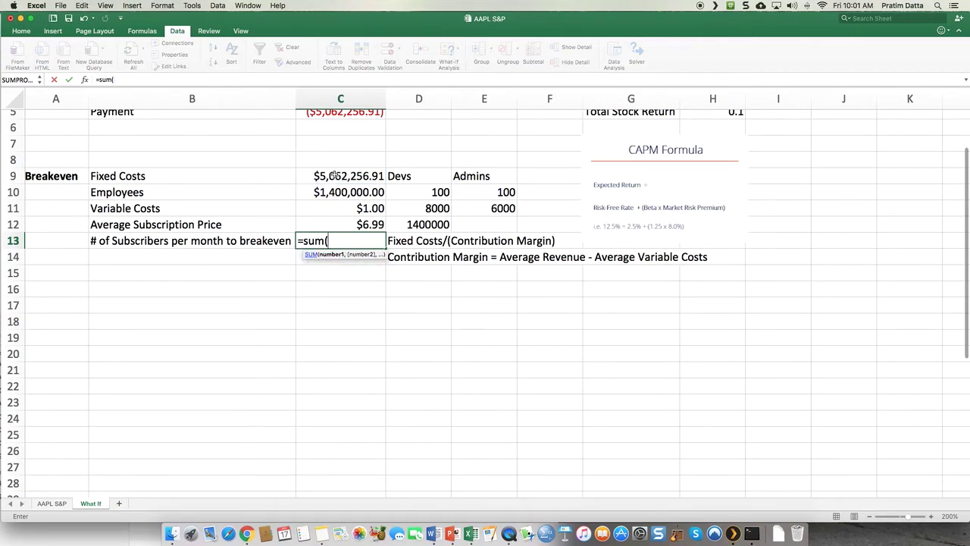
Step: Complete the C13 breakeven formula as =SUM(C9:C10)/(C12-C11), dividing fixed and employee costs by the contribution margin
{"action": "left_click_drag", "start_coordinate": [334, 176], "coordinate": [332, 191]}
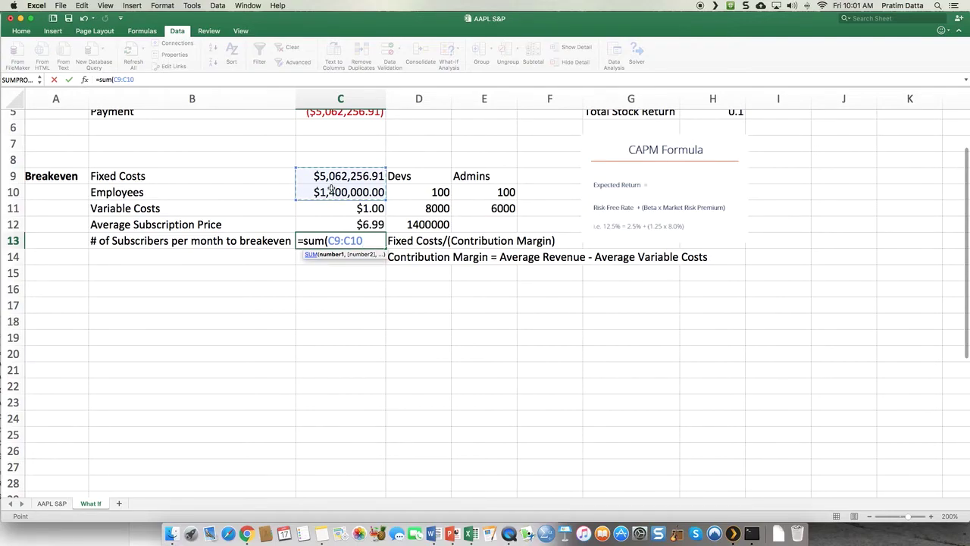
{"action": "type", "text": ")"}
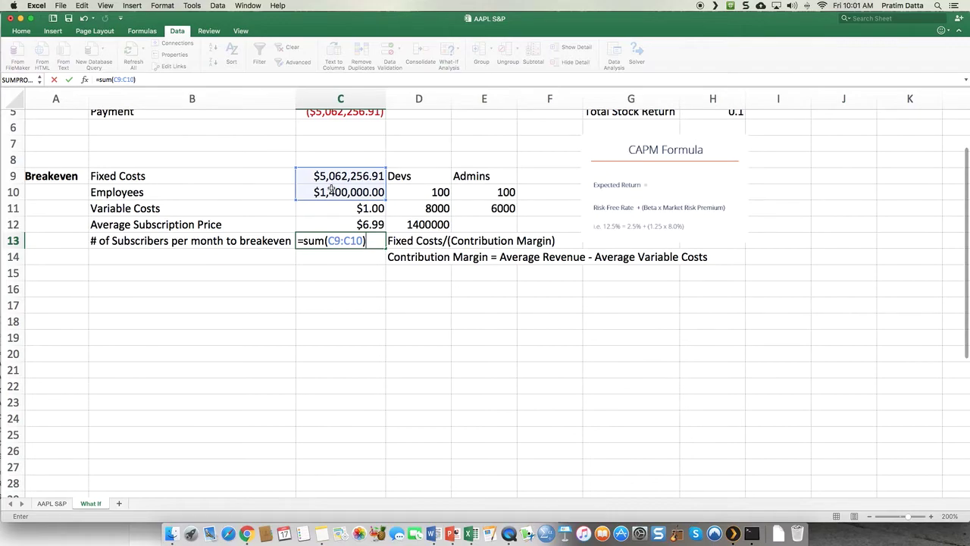
{"action": "type", "text": "/("}
{"action": "left_click", "coordinate": [348, 223]}
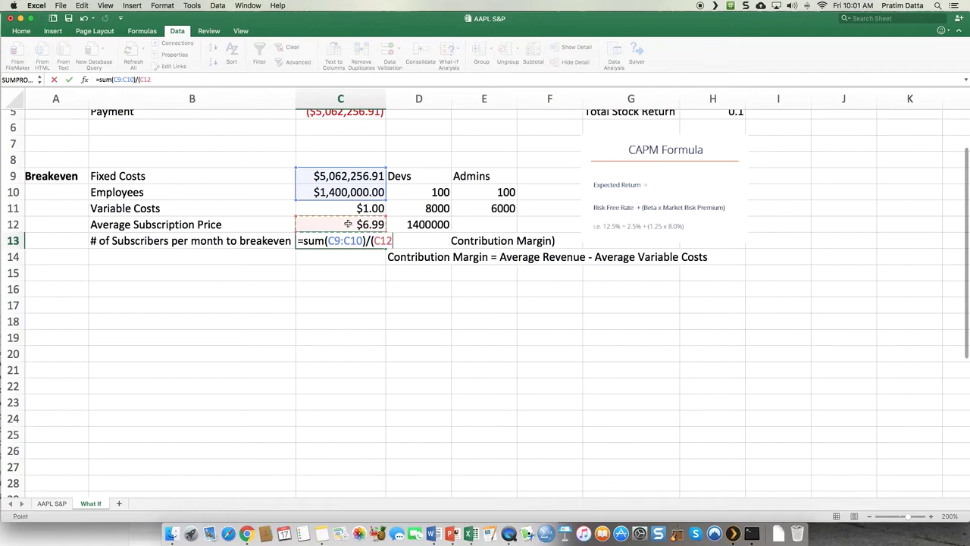
{"action": "type", "text": "-"}
{"action": "left_click", "coordinate": [345, 209]}
{"action": "type", "text": ")"}
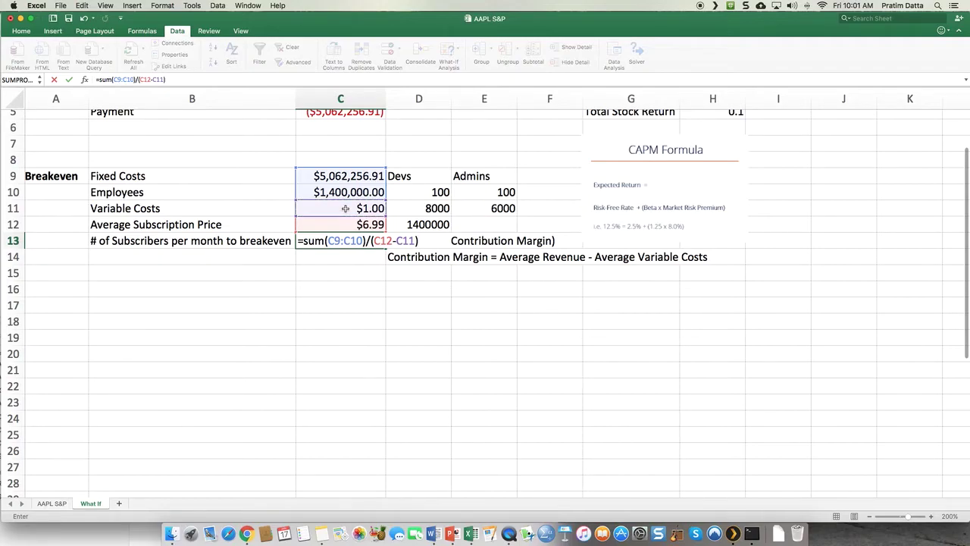
{"action": "key", "text": "Return"}
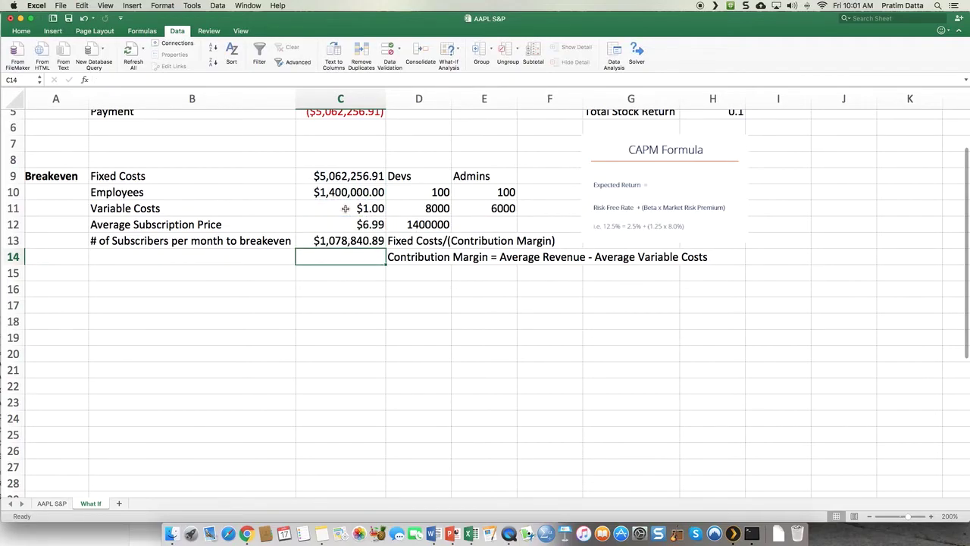
Step: Format the breakeven subscriber count in C13 as Number with 0 decimal places and the 1000 separator
{"action": "left_click", "coordinate": [353, 241]}
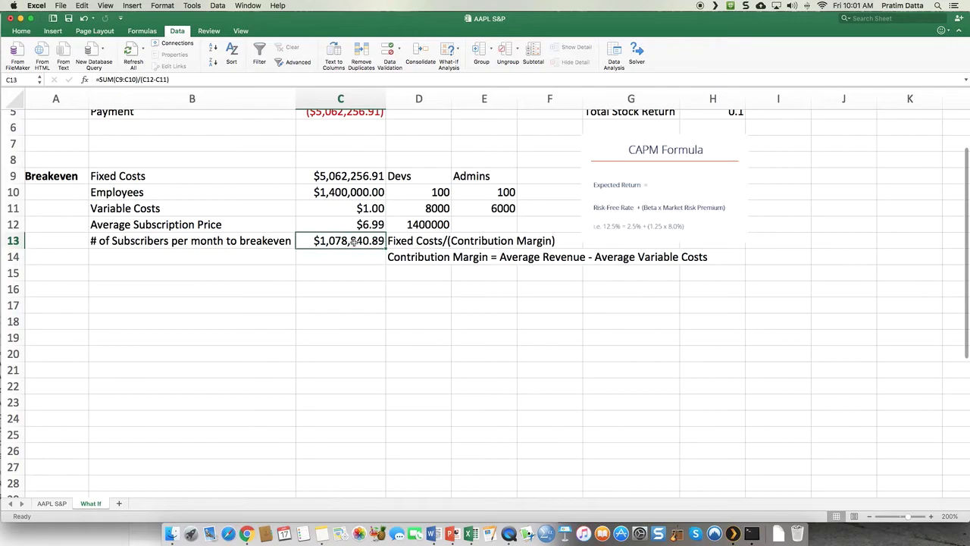
{"action": "right_click", "coordinate": [353, 241]}
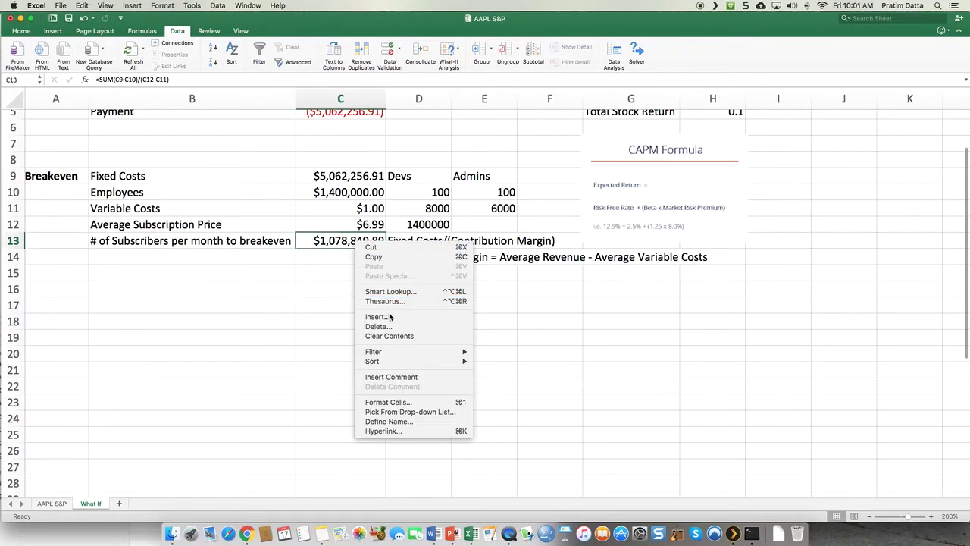
{"action": "mouse_move", "coordinate": [419, 356]}
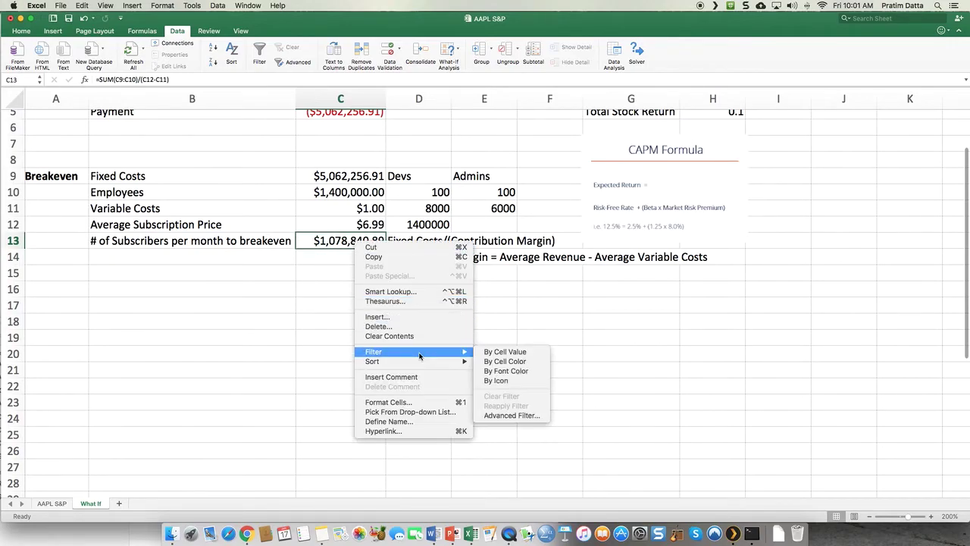
{"action": "left_click", "coordinate": [437, 405]}
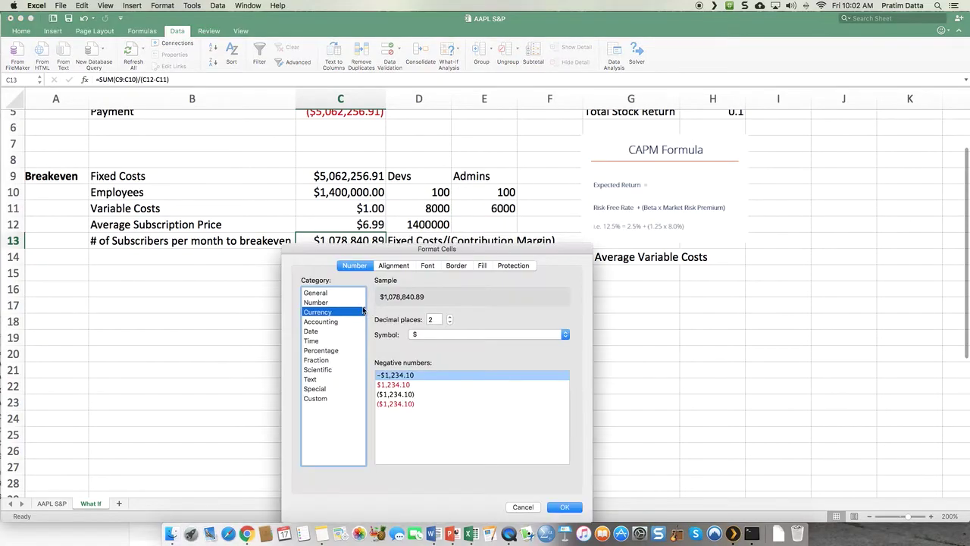
{"action": "left_click", "coordinate": [321, 302]}
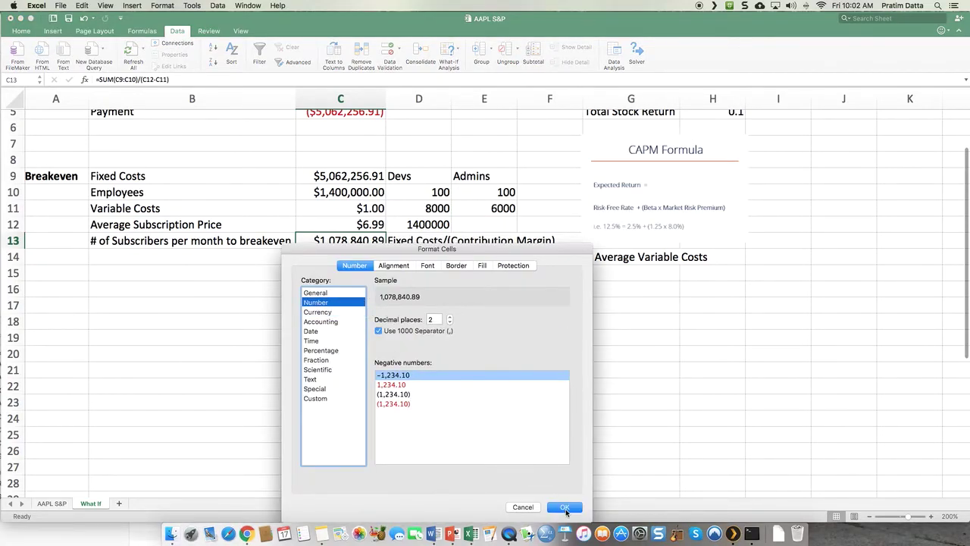
{"action": "left_click", "coordinate": [451, 323]}
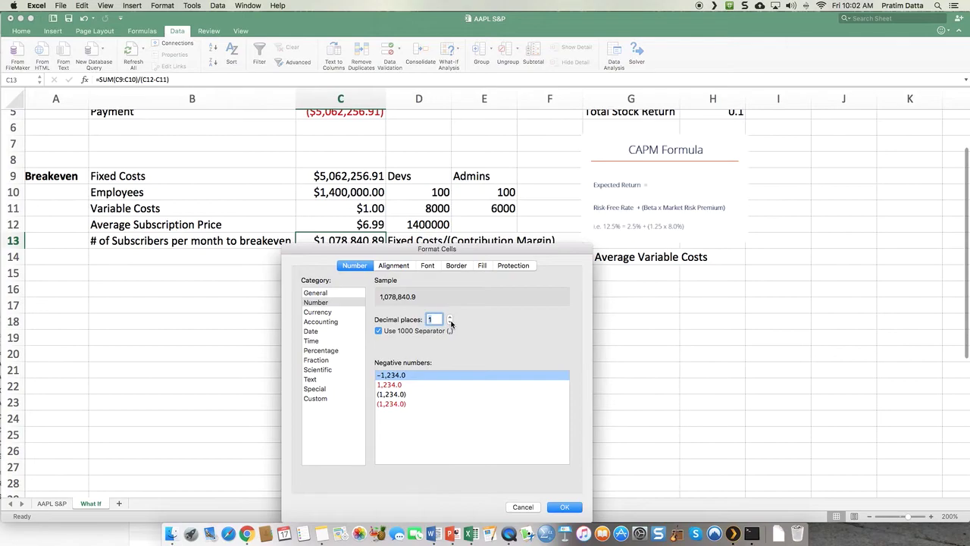
{"action": "left_click", "coordinate": [451, 323]}
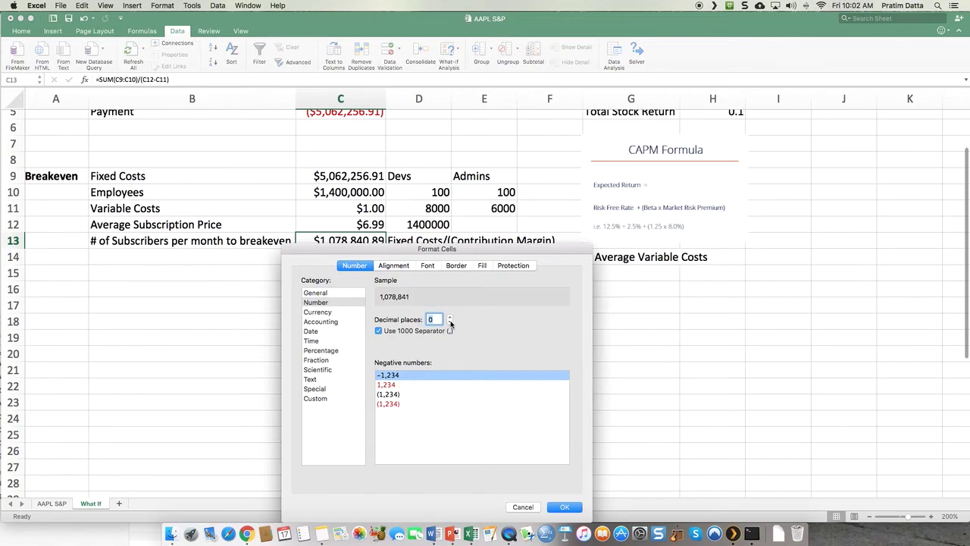
{"action": "left_click", "coordinate": [564, 507]}
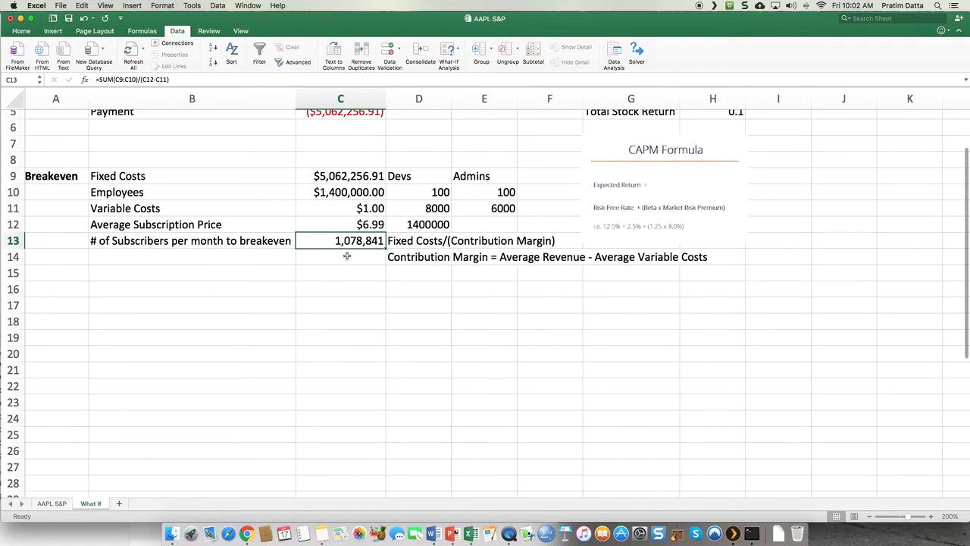
Step: Try a Goal Seek that sets C13 to 1000000 by changing the employees cost in C10
{"action": "scroll", "coordinate": [346, 256], "scroll_direction": "up", "scroll_amount": 3}
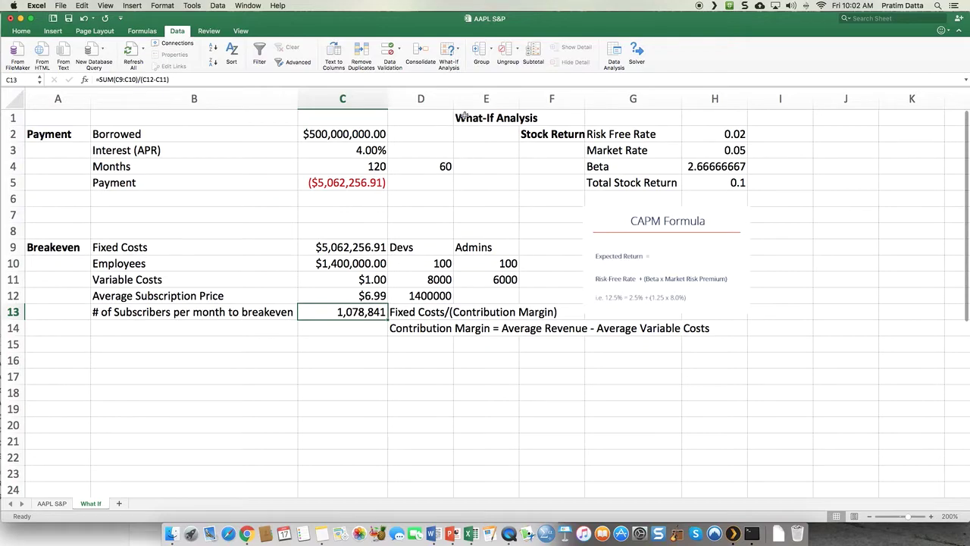
{"action": "left_click", "coordinate": [459, 50]}
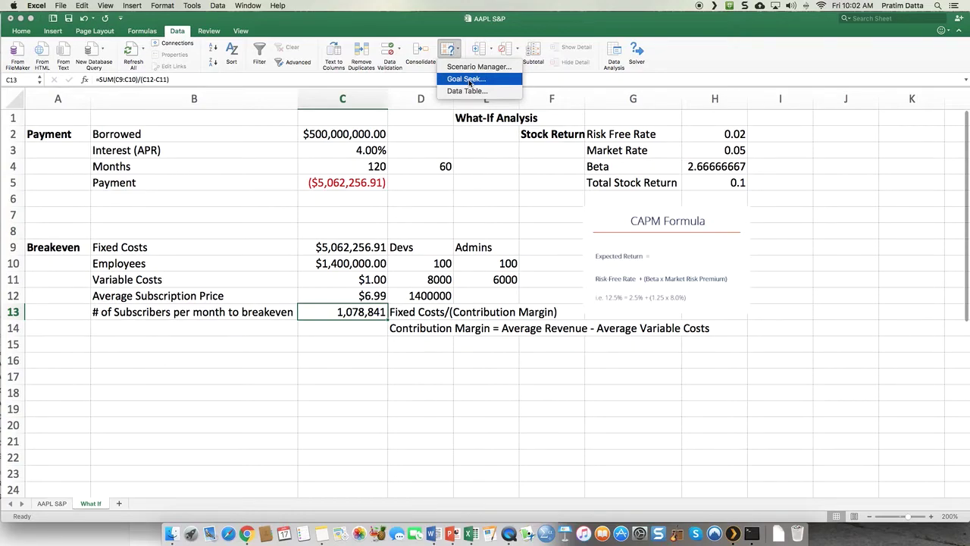
{"action": "left_click", "coordinate": [468, 80]}
{"action": "left_click_drag", "start_coordinate": [461, 362], "coordinate": [522, 355]}
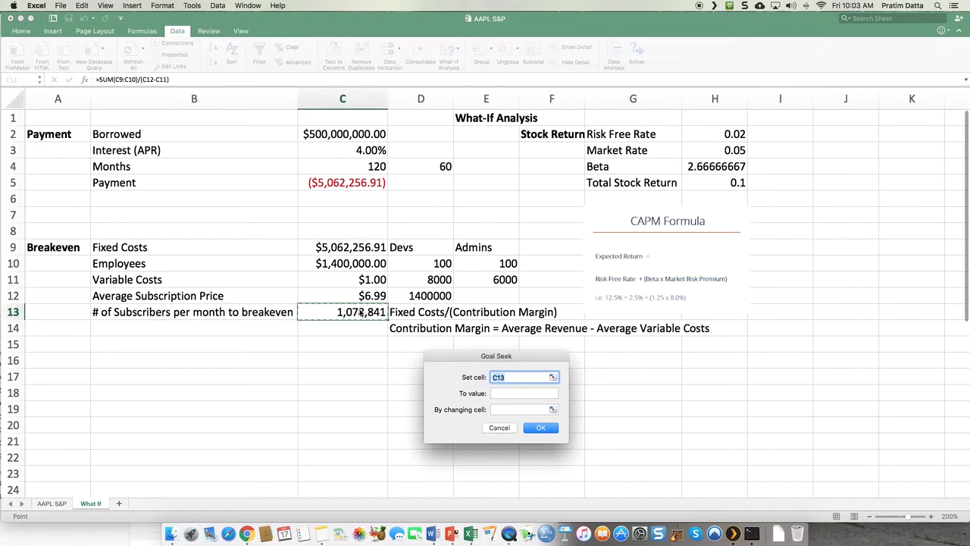
{"action": "left_click", "coordinate": [513, 393]}
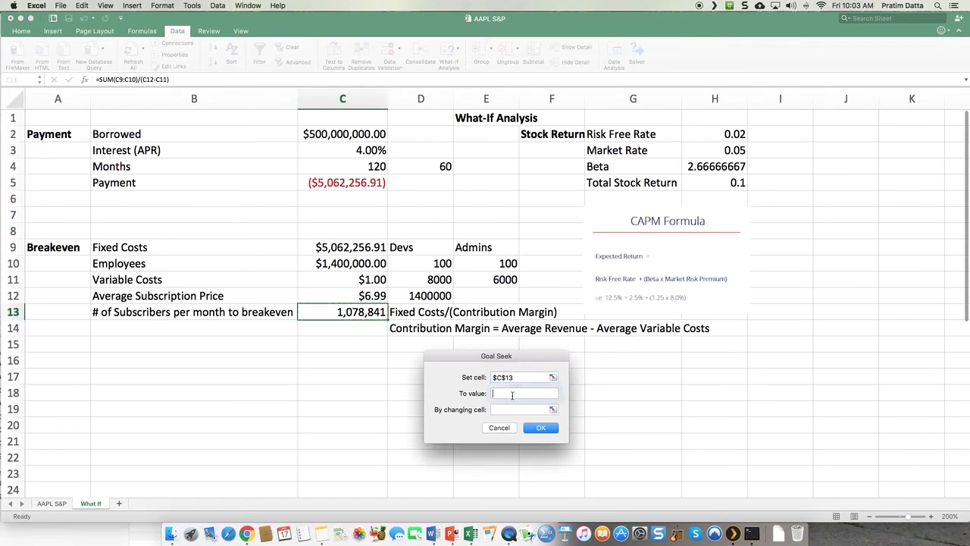
{"action": "type", "text": "1000"}
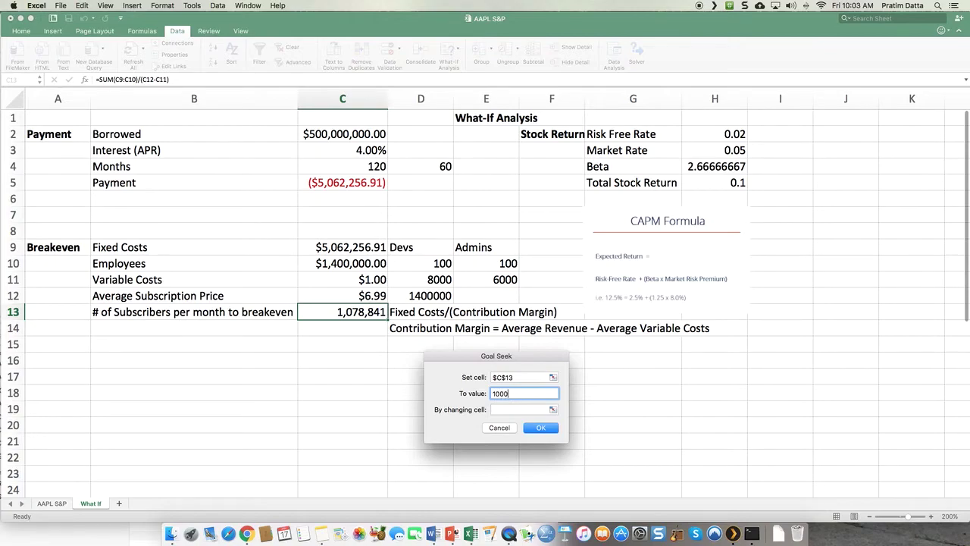
{"action": "type", "text": "000"}
{"action": "left_click", "coordinate": [503, 409]}
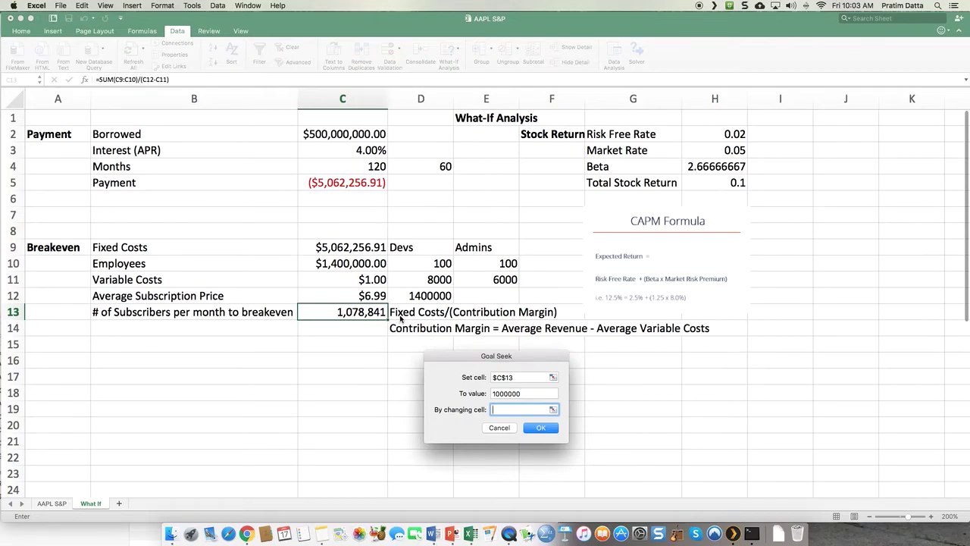
{"action": "left_click", "coordinate": [345, 265]}
{"action": "left_click", "coordinate": [541, 430]}
{"action": "left_click", "coordinate": [639, 446]}
{"action": "left_click", "coordinate": [503, 429]}
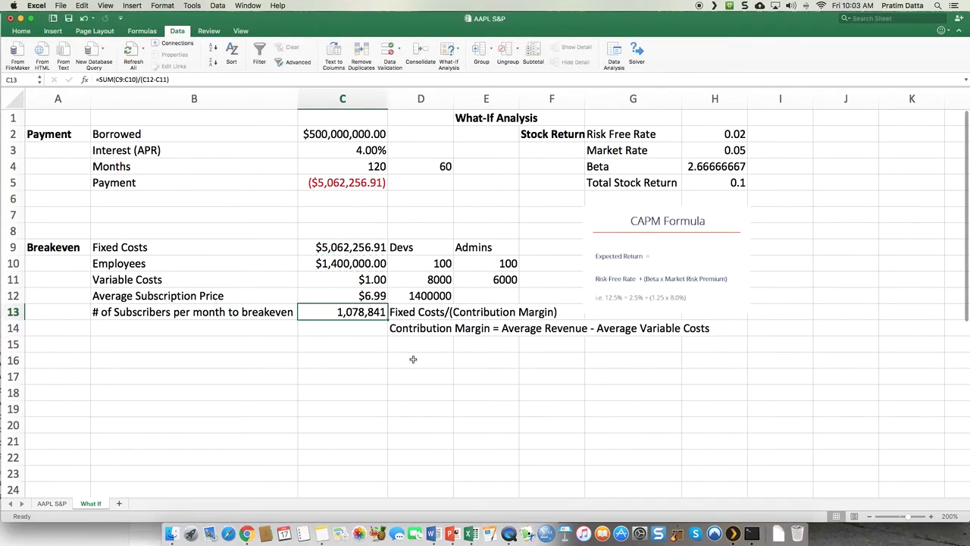
Step: Replace the formula in the employees cost cell C10 with the constant 1400000
{"action": "left_click", "coordinate": [343, 262]}
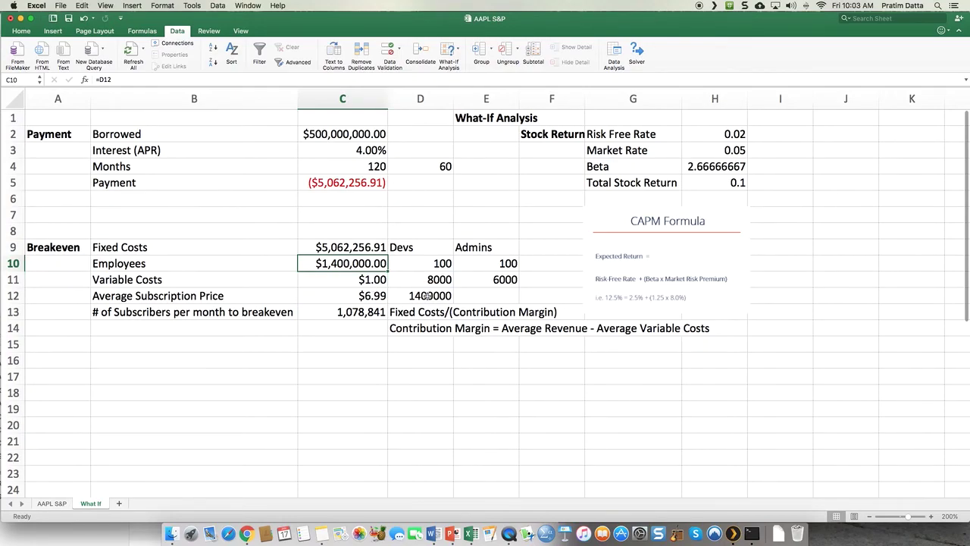
{"action": "type", "text": "1400000"}
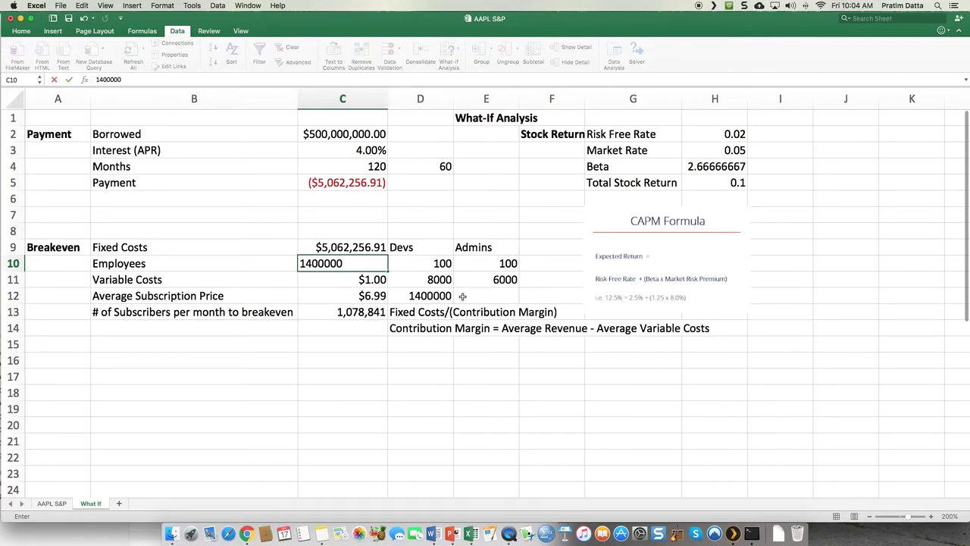
{"action": "key", "text": "Return"}
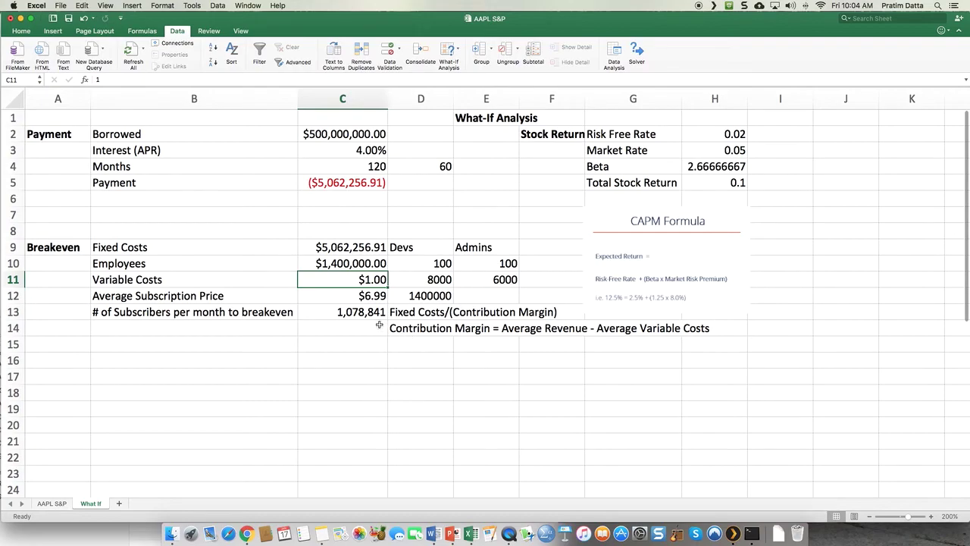
Step: Run Goal Seek to set the breakeven subscribers in C13 to 1000000 by changing the employees cost in C10, and keep the solution
{"action": "left_click", "coordinate": [453, 51]}
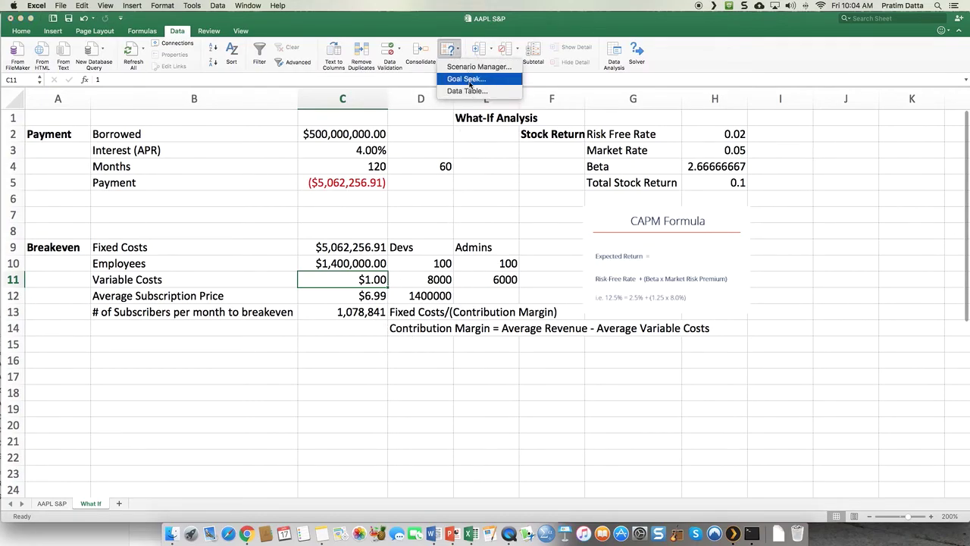
{"action": "left_click", "coordinate": [469, 80]}
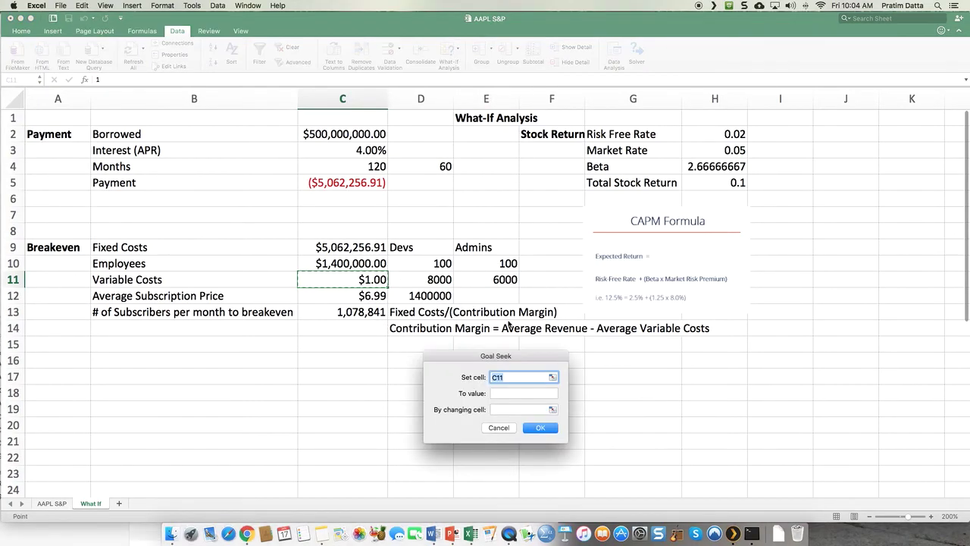
{"action": "left_click", "coordinate": [352, 313]}
{"action": "left_click", "coordinate": [511, 394]}
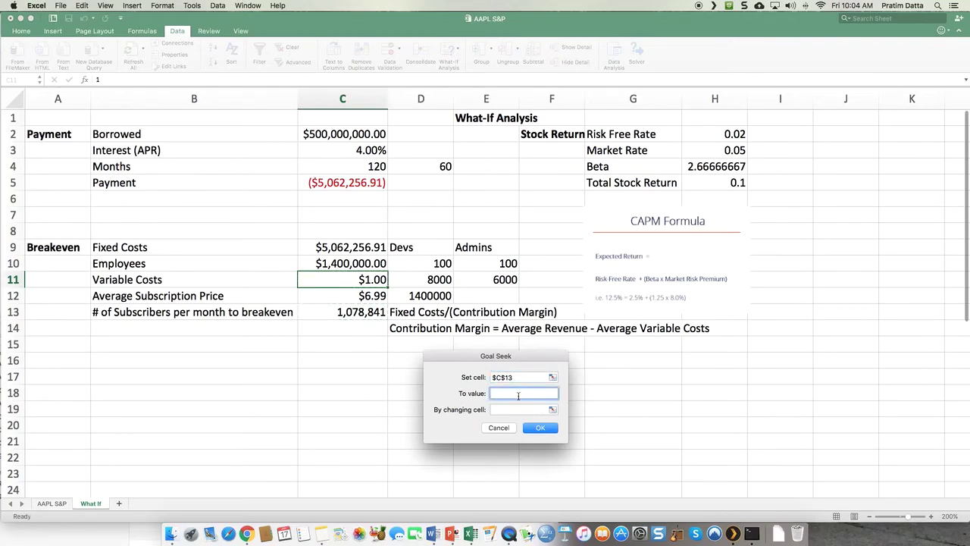
{"action": "type", "text": "1000000"}
{"action": "left_click", "coordinate": [502, 409]}
{"action": "left_click", "coordinate": [337, 267]}
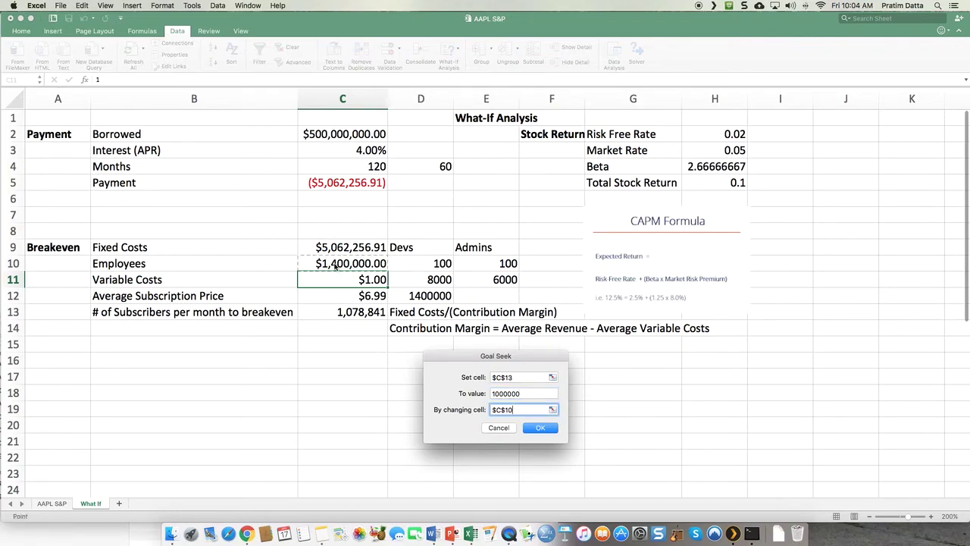
{"action": "left_click", "coordinate": [541, 430]}
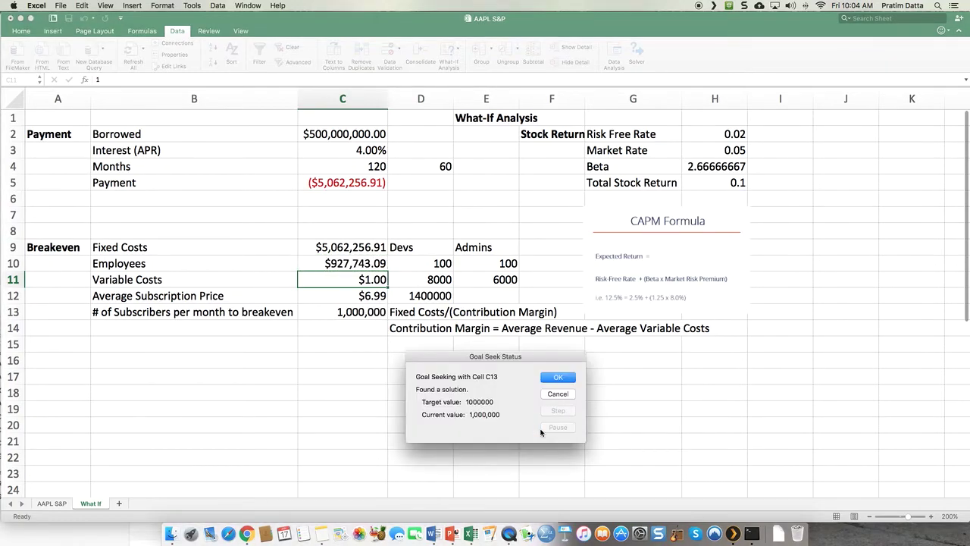
{"action": "left_click", "coordinate": [558, 377]}
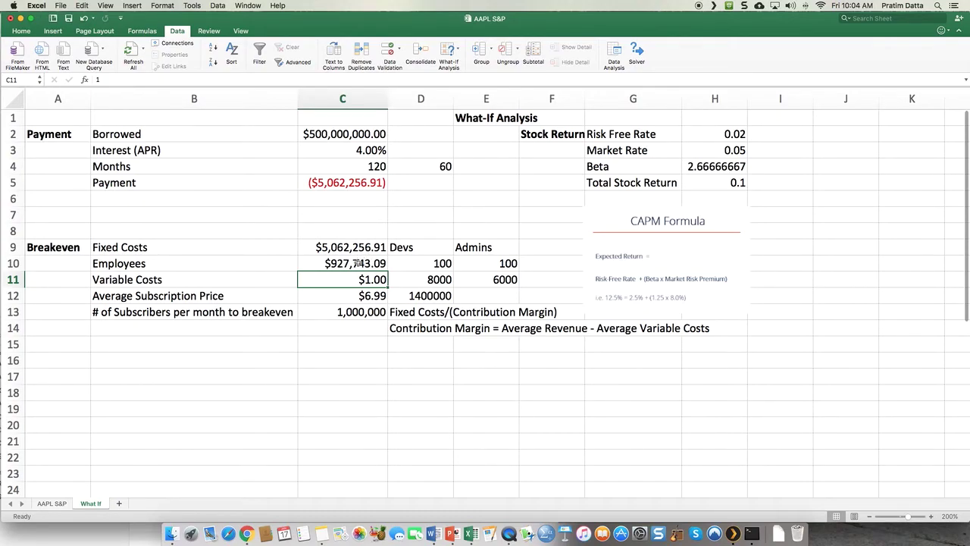
Step: Format the employees cost in C10 as Currency with 0 decimal places
{"action": "left_click", "coordinate": [358, 261]}
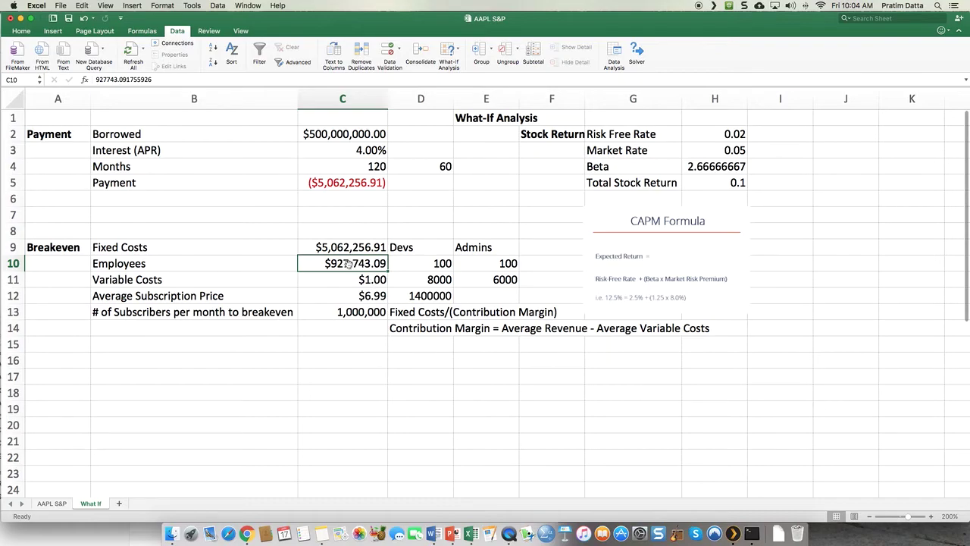
{"action": "right_click", "coordinate": [347, 263]}
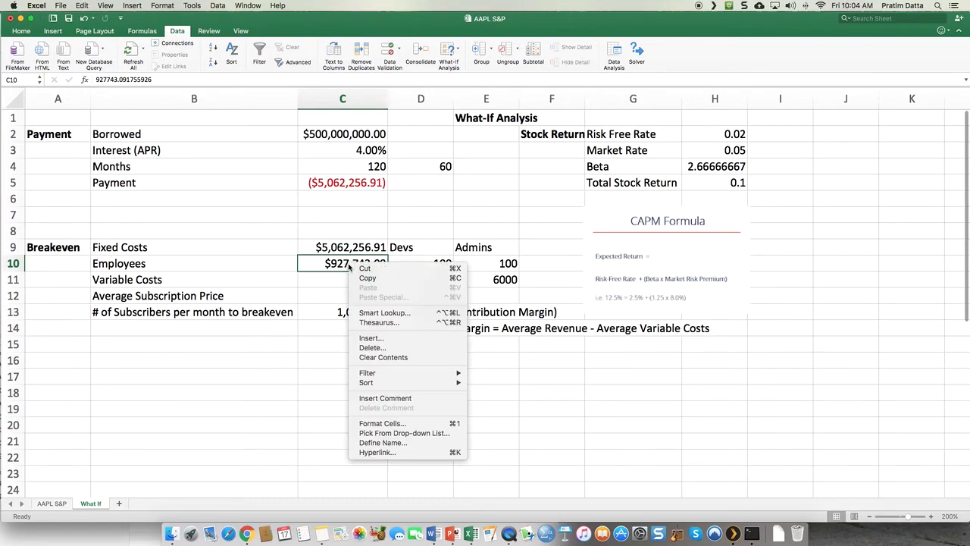
{"action": "left_click", "coordinate": [428, 425]}
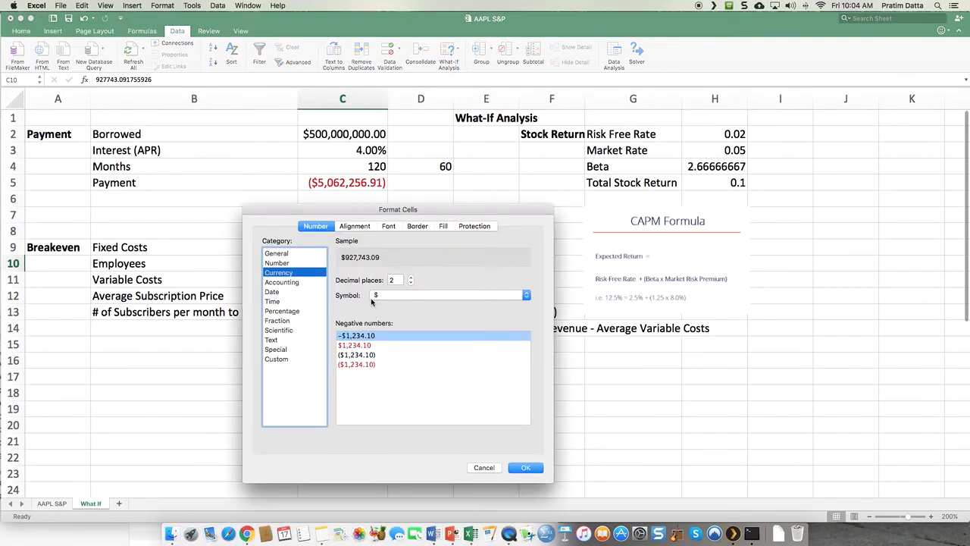
{"action": "left_click", "coordinate": [410, 283]}
{"action": "left_click", "coordinate": [410, 283]}
{"action": "left_click", "coordinate": [526, 468]}
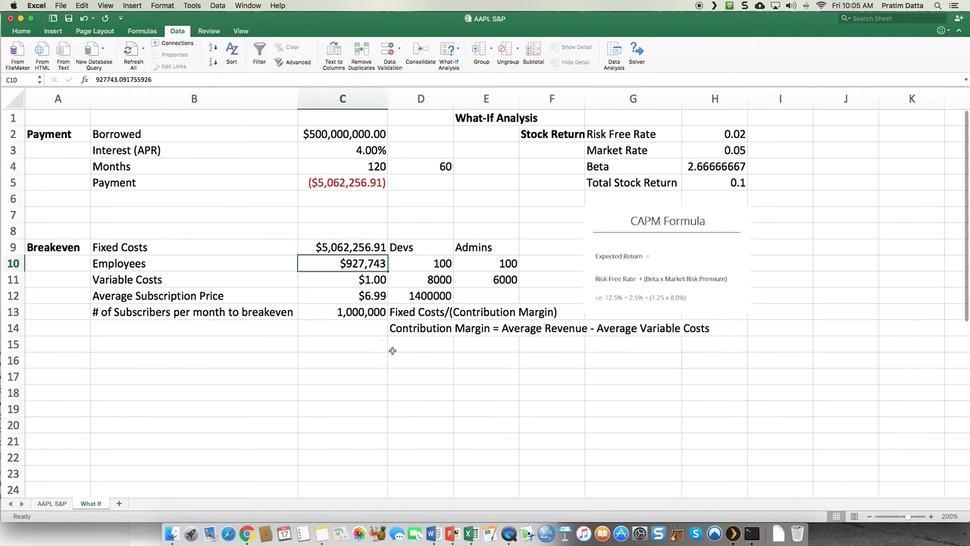
Step: Try the formula =1000000-C10 in C16 to calculate the employee cost difference
{"action": "left_click", "coordinate": [366, 355]}
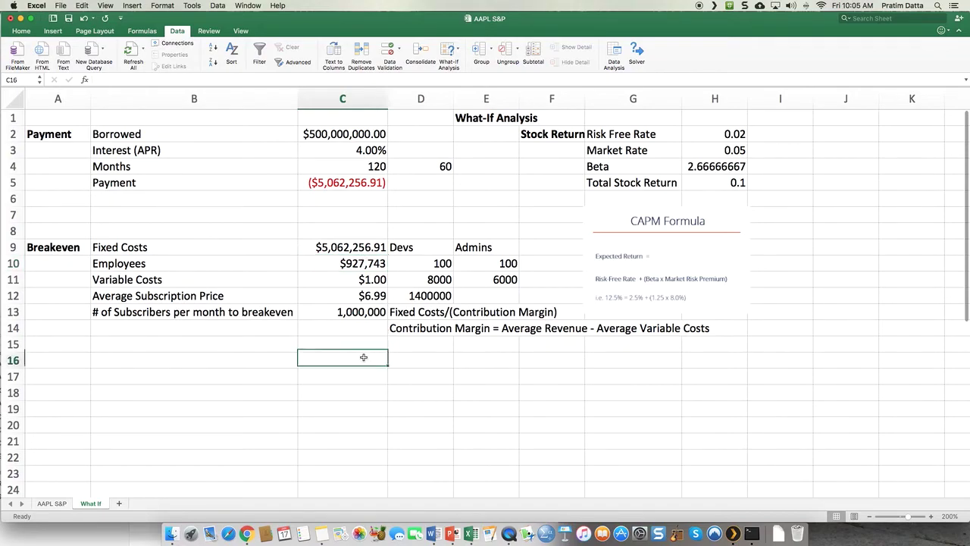
{"action": "type", "text": "=1"}
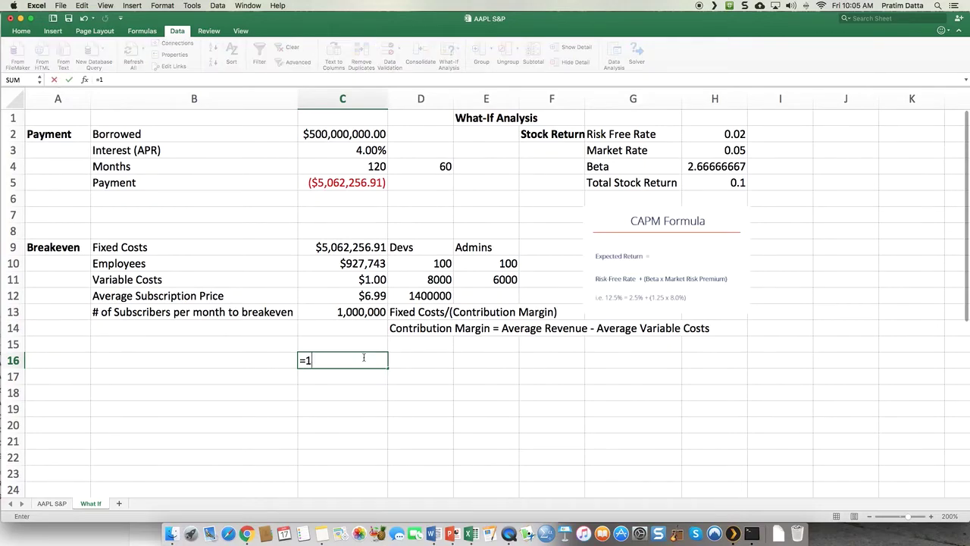
{"action": "type", "text": "000000"}
{"action": "left_click", "coordinate": [355, 264]}
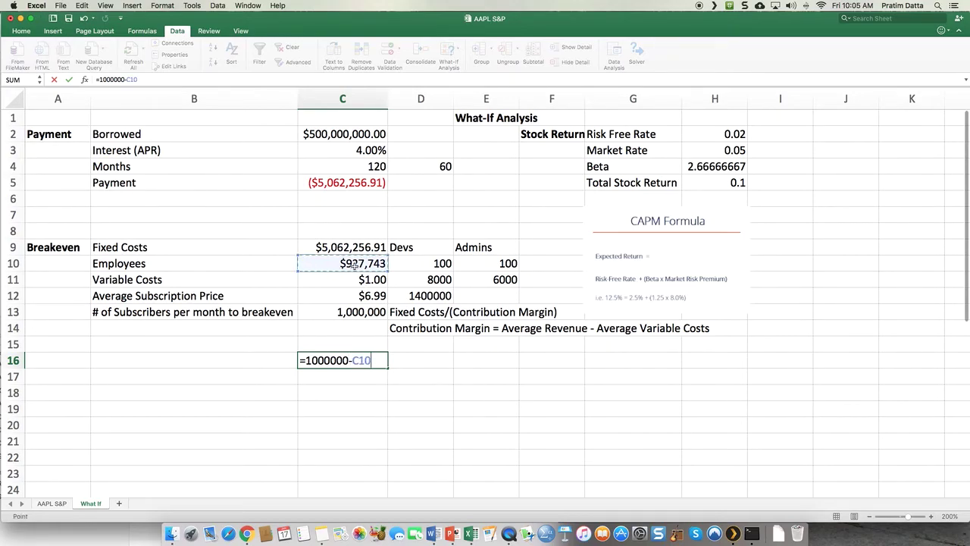
{"action": "key", "text": "Return"}
Step: Delete the trial difference formula from C16
{"action": "left_click", "coordinate": [340, 265]}
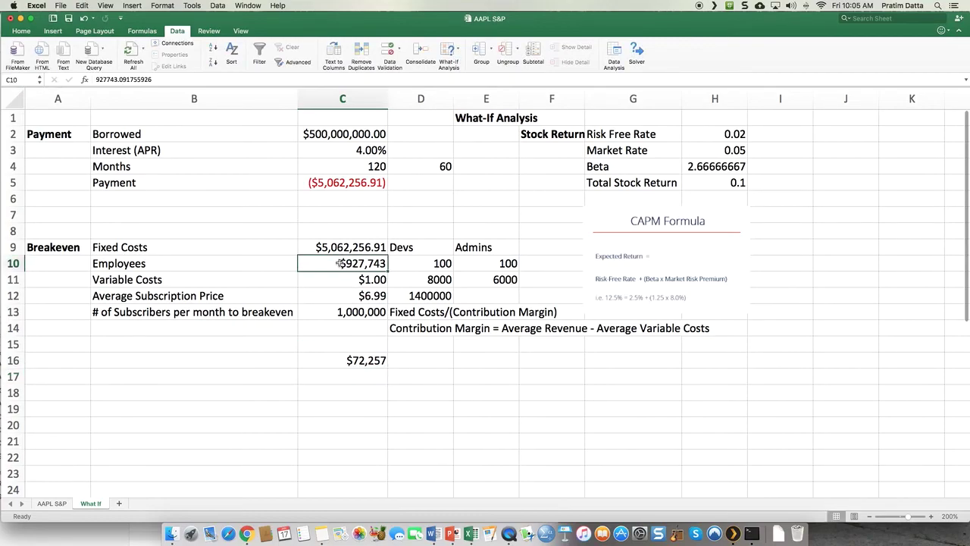
{"action": "right_click", "coordinate": [341, 264]}
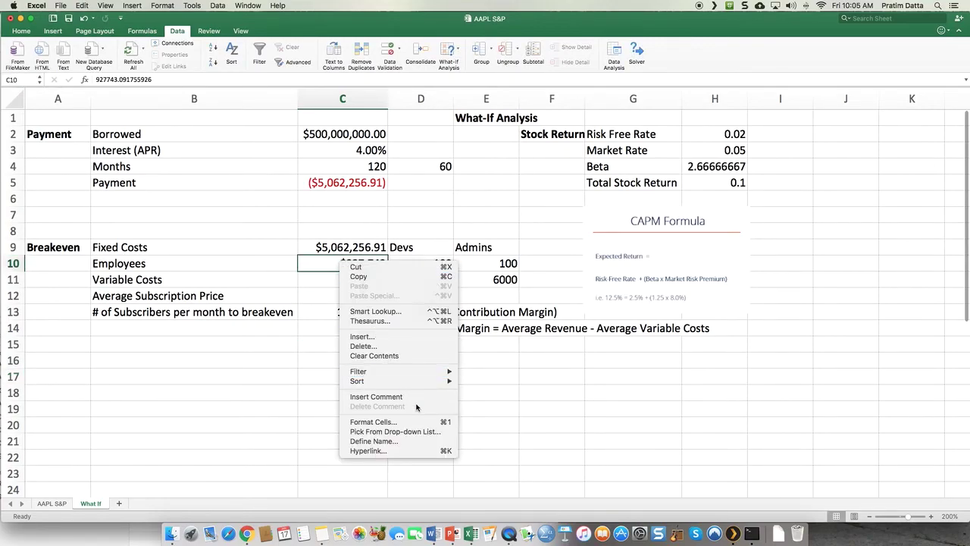
{"action": "left_click", "coordinate": [328, 388]}
{"action": "left_click", "coordinate": [367, 362]}
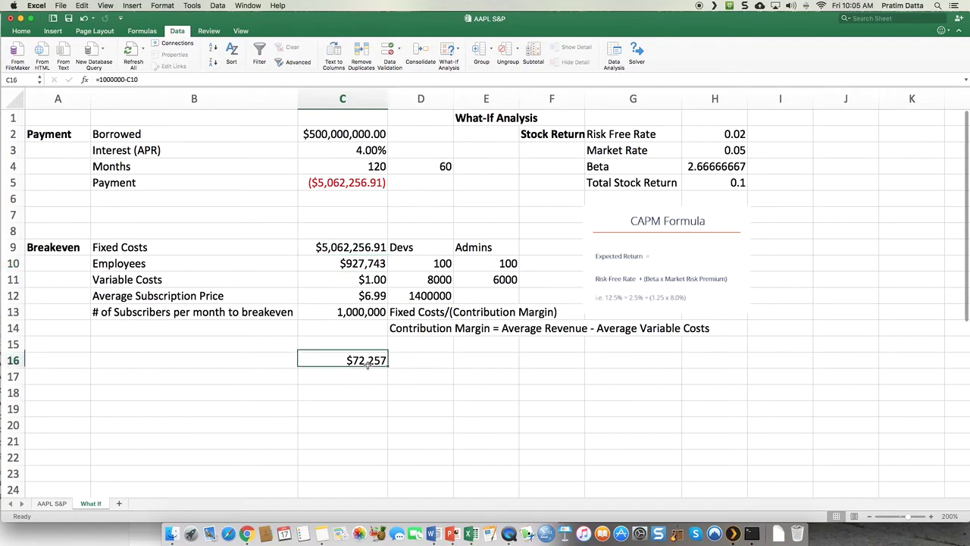
{"action": "key", "text": "Delete"}
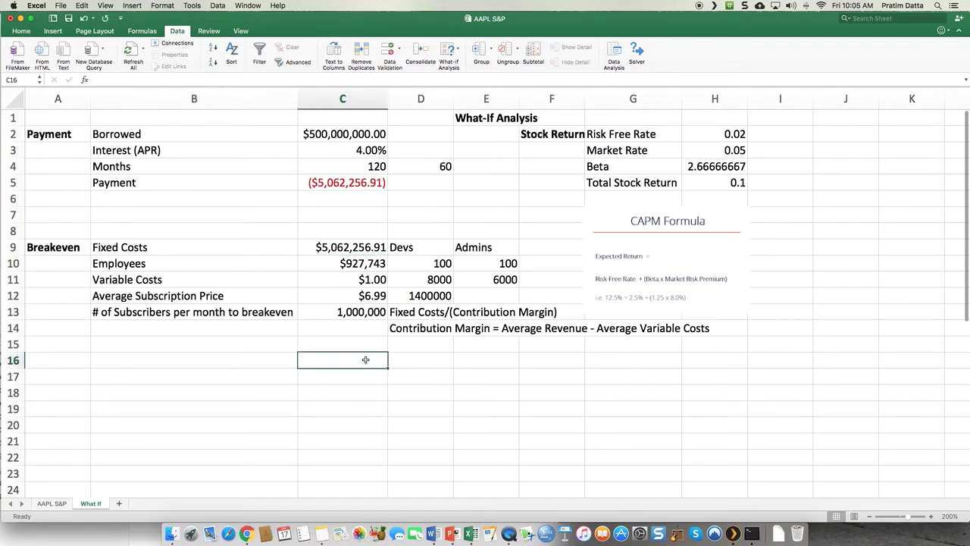
Step: Enter =D12-C10 in C16 to calculate how much the employee cost has to be reduced
{"action": "left_click", "coordinate": [349, 267]}
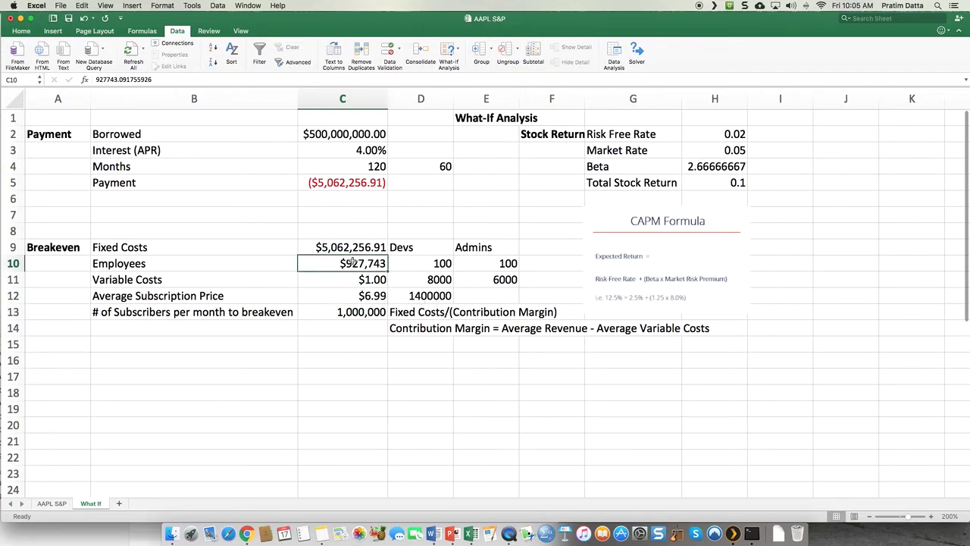
{"action": "left_click", "coordinate": [351, 362]}
{"action": "type", "text": "="}
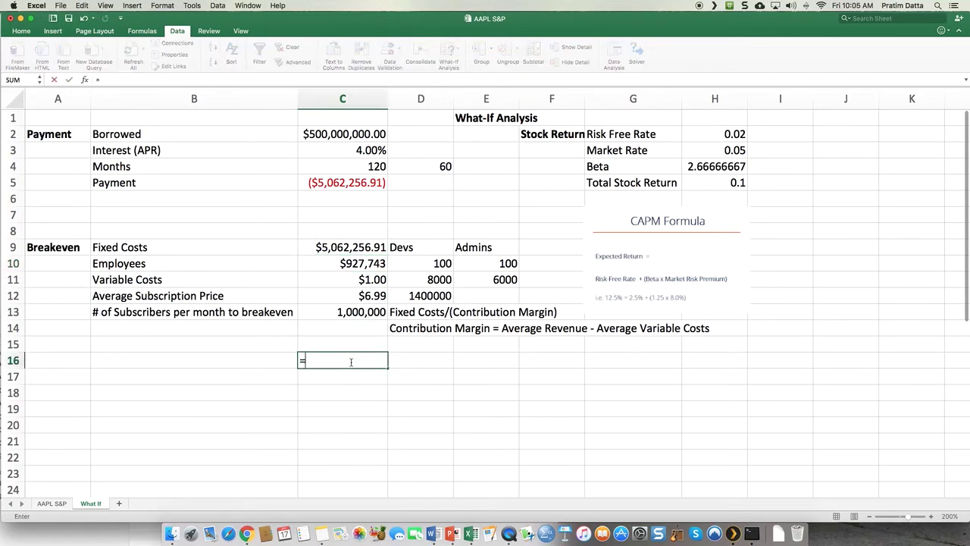
{"action": "left_click", "coordinate": [429, 294]}
{"action": "type", "text": "="}
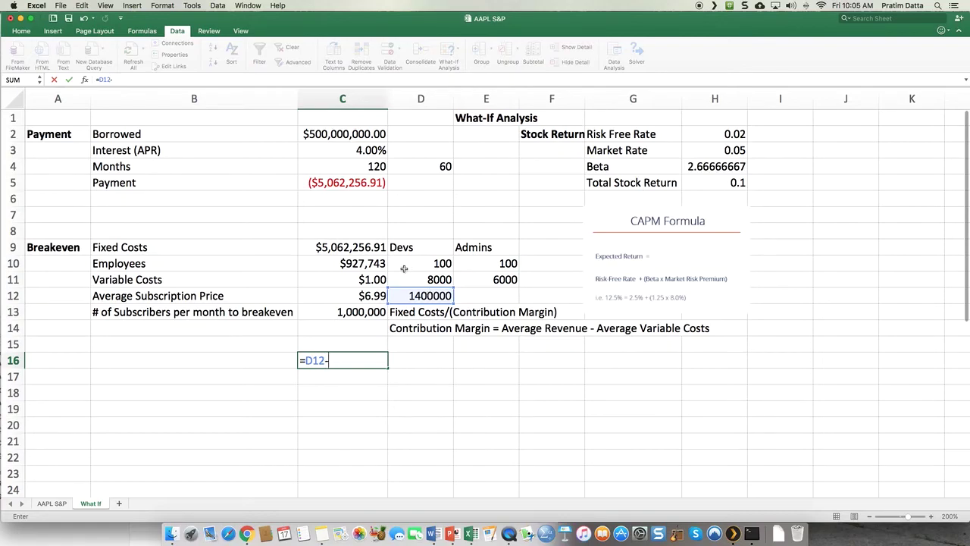
{"action": "left_click", "coordinate": [360, 264]}
{"action": "key", "text": "Return"}
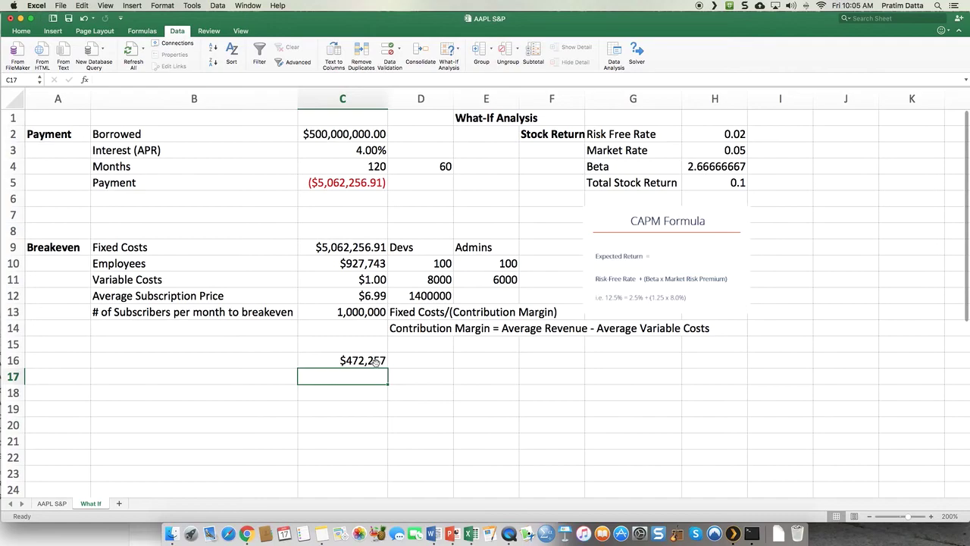
{"action": "left_click", "coordinate": [362, 312]}
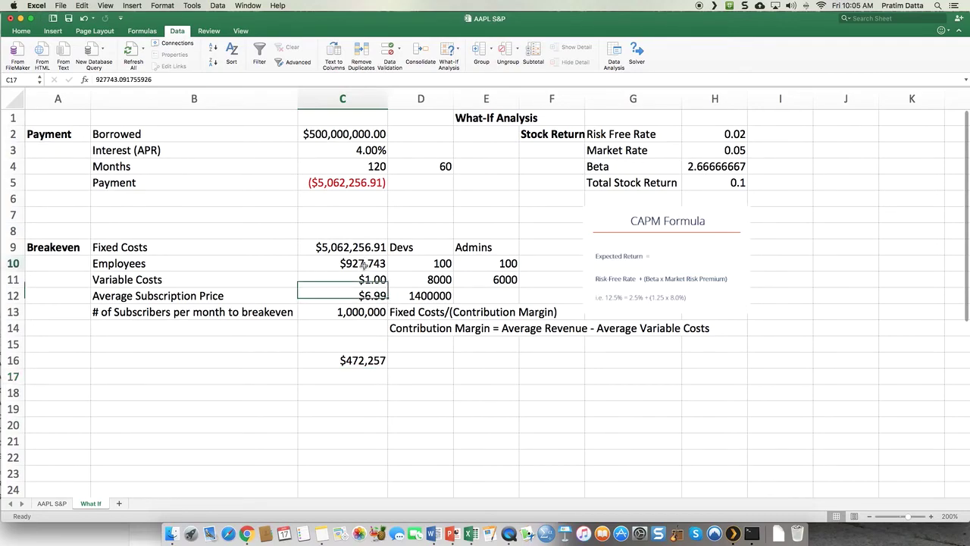
{"action": "double_click", "coordinate": [363, 264]}
{"action": "right_click", "coordinate": [371, 265]}
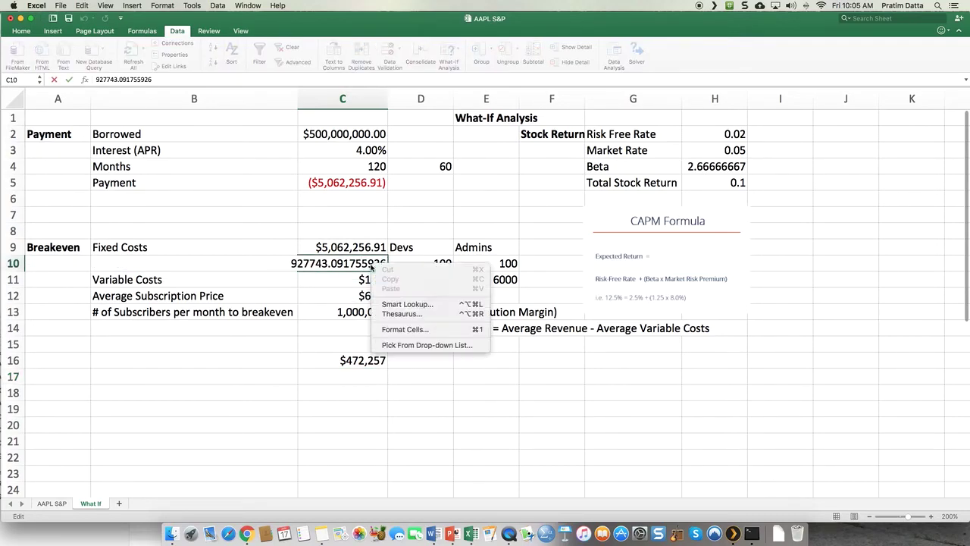
{"action": "left_click", "coordinate": [410, 331]}
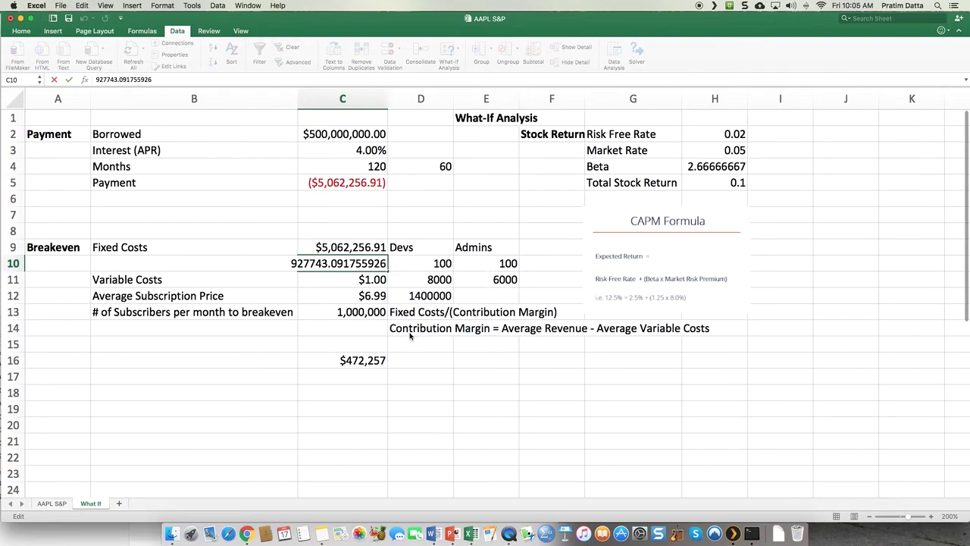
{"action": "left_click", "coordinate": [507, 458]}
{"action": "left_click", "coordinate": [417, 390]}
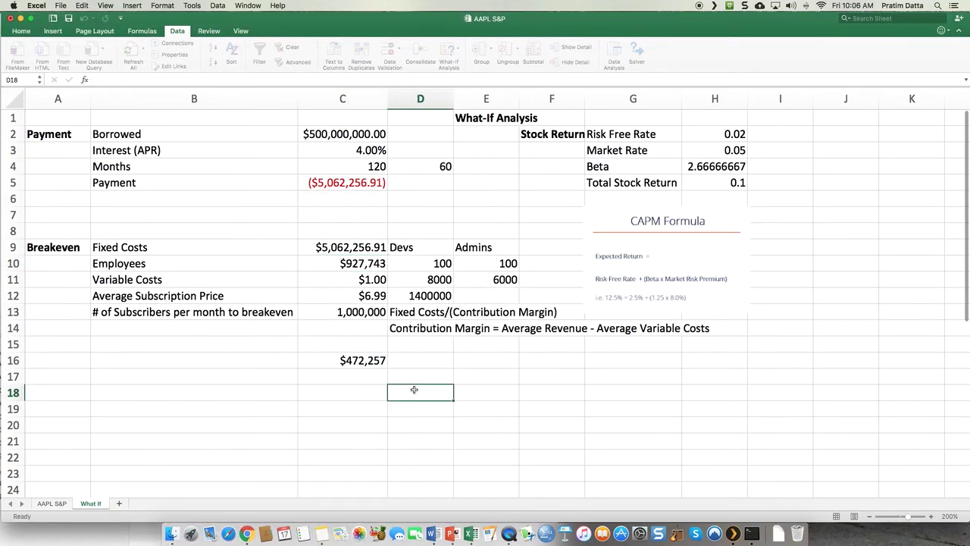
Step: Format the employees cost in C10 as Currency with 2 decimal places
{"action": "left_click", "coordinate": [360, 265]}
{"action": "right_click", "coordinate": [356, 263]}
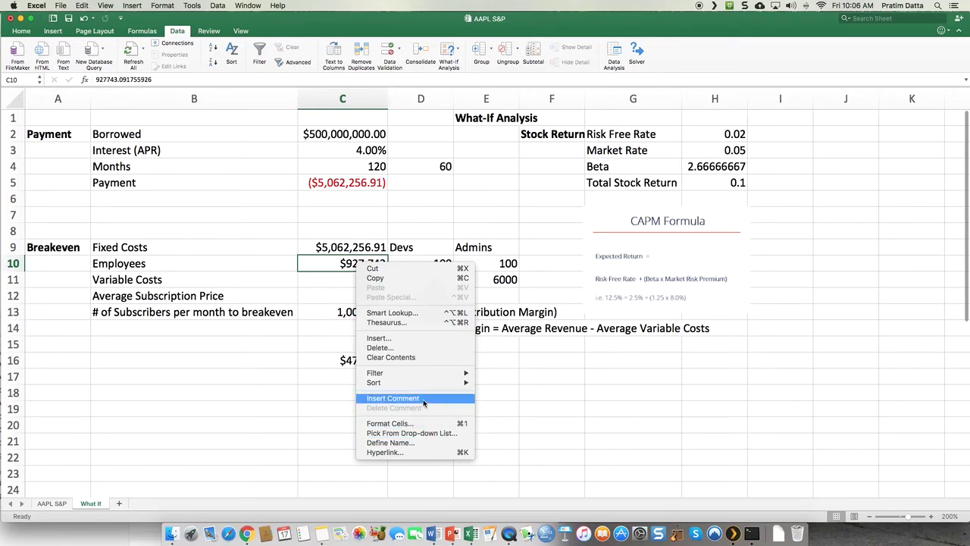
{"action": "left_click", "coordinate": [407, 423]}
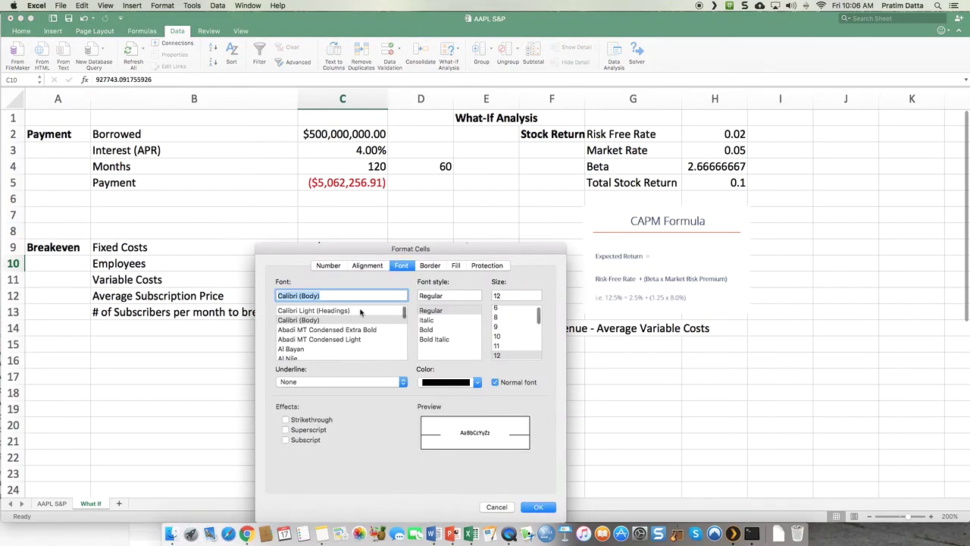
{"action": "left_click", "coordinate": [324, 266]}
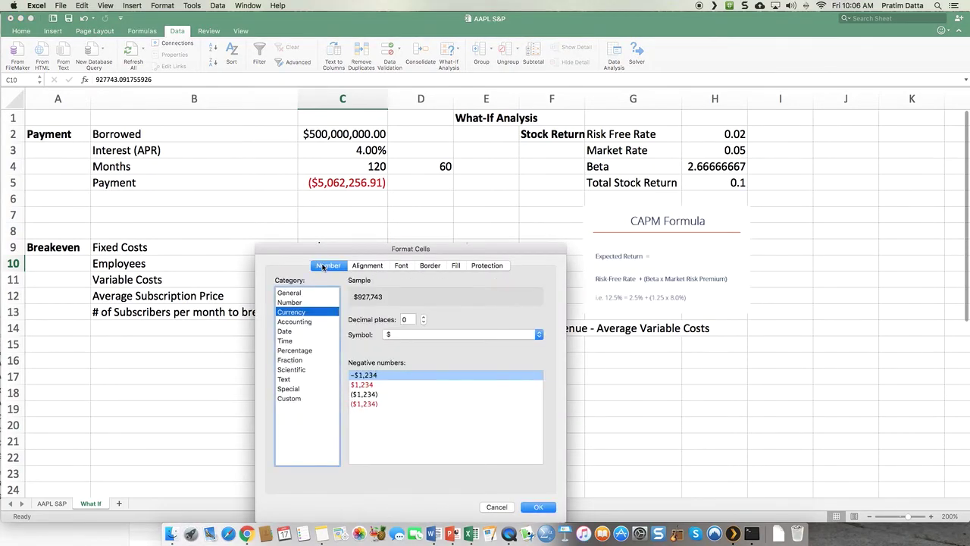
{"action": "left_click", "coordinate": [423, 317]}
{"action": "left_click", "coordinate": [423, 317]}
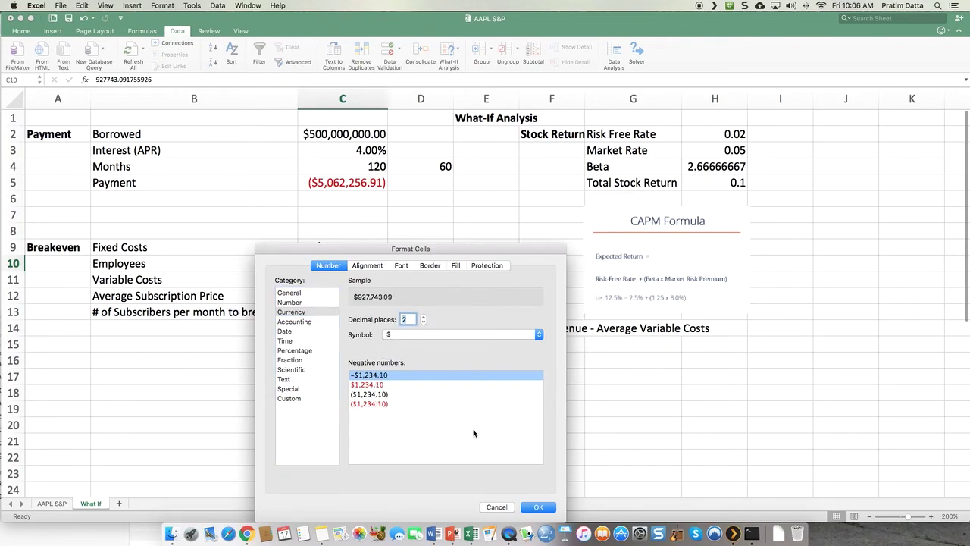
{"action": "left_click", "coordinate": [538, 507]}
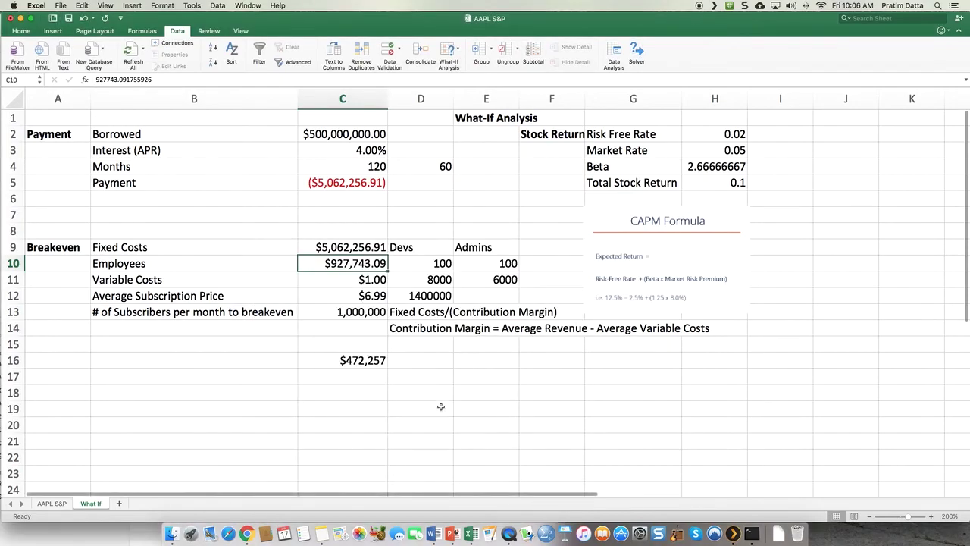
Step: Format the cost difference in C16 as Currency with 2 decimal places
{"action": "left_click", "coordinate": [376, 360]}
{"action": "right_click", "coordinate": [376, 360]}
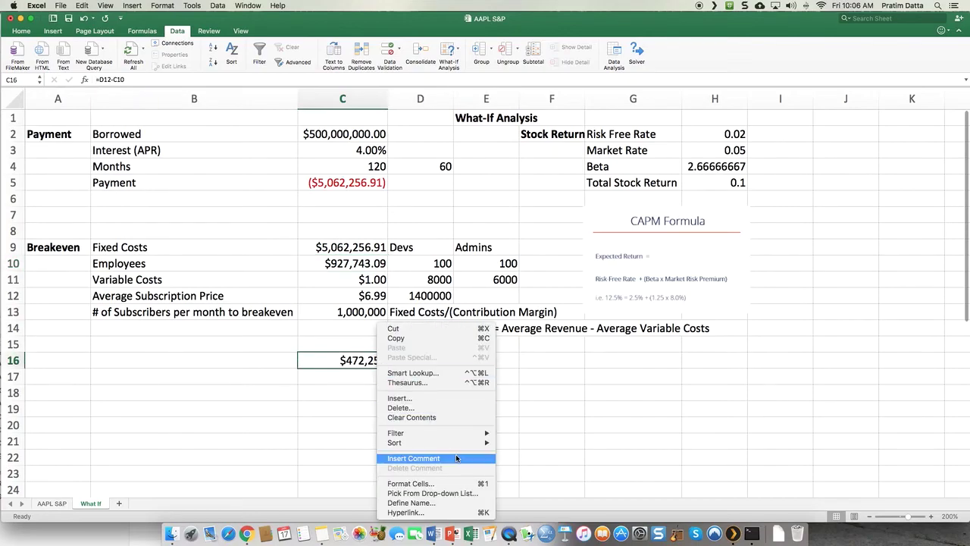
{"action": "left_click", "coordinate": [455, 485]}
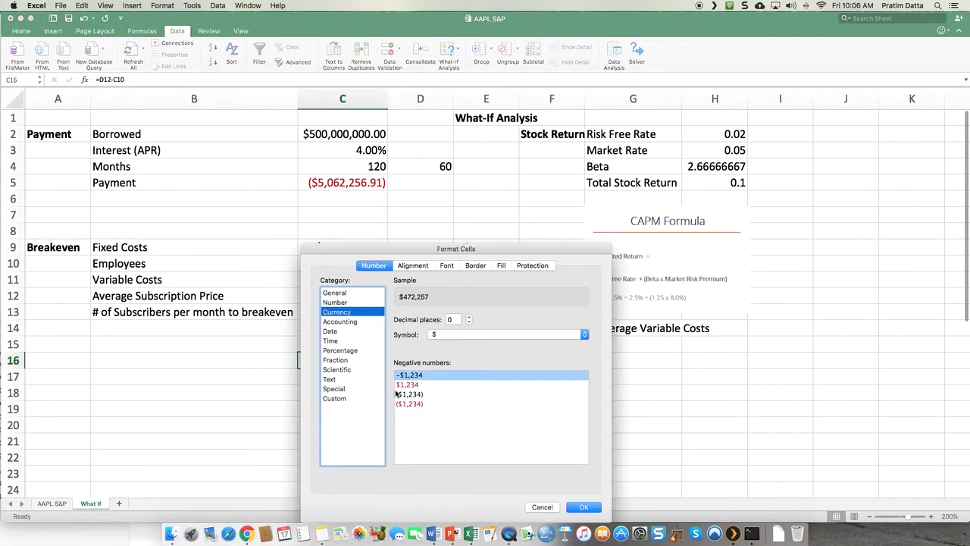
{"action": "left_click", "coordinate": [468, 317]}
{"action": "left_click", "coordinate": [468, 317]}
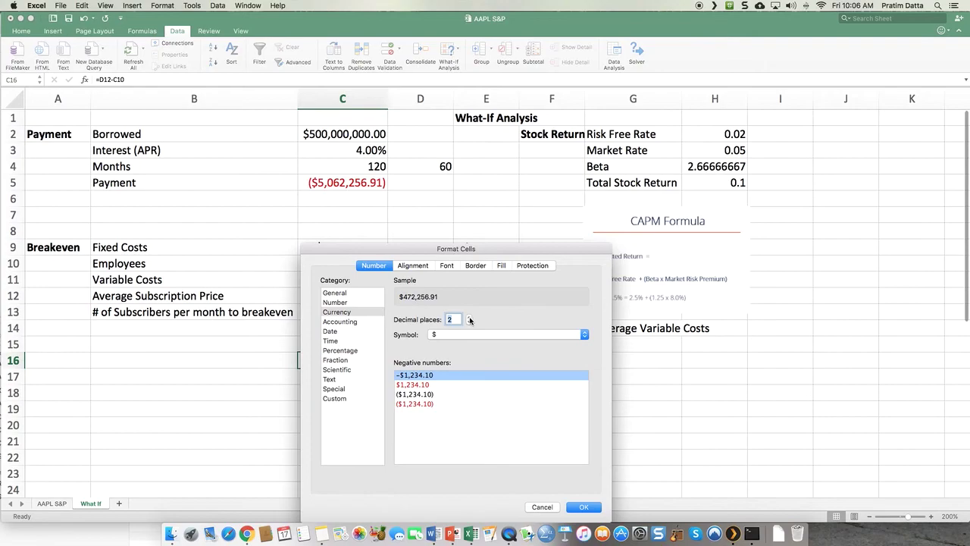
{"action": "left_click", "coordinate": [586, 507]}
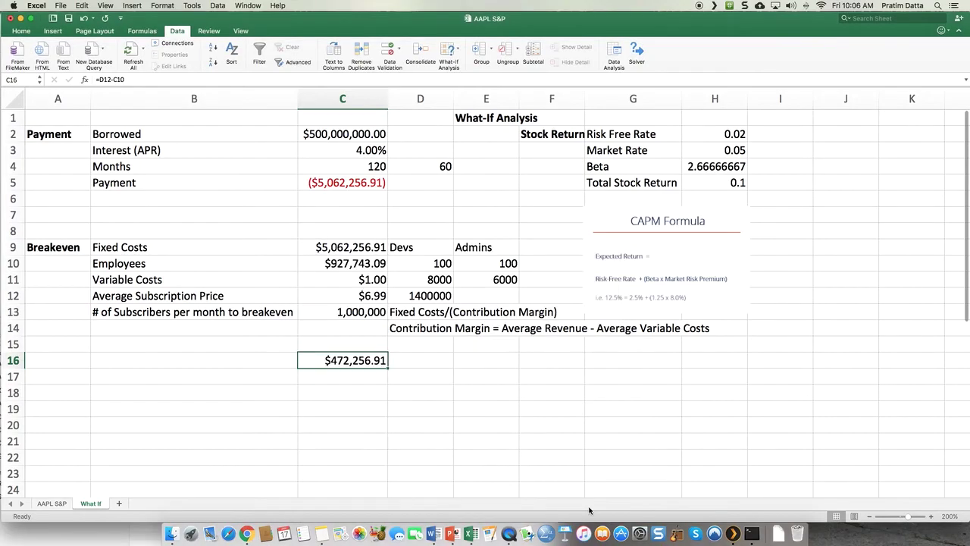
{"action": "left_click", "coordinate": [429, 412]}
{"action": "left_click", "coordinate": [356, 362]}
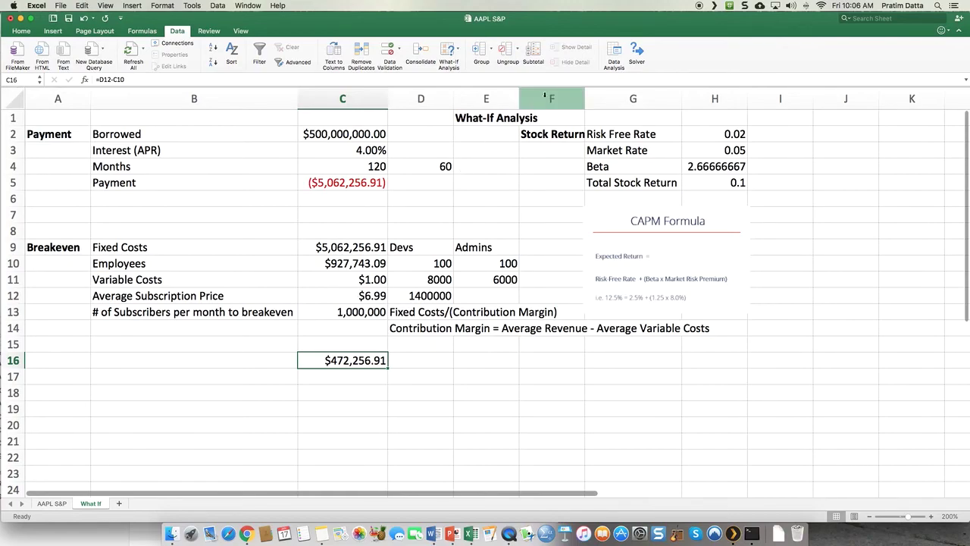
Step: Set the breakeven model's employees cost in C10 back to 1400000
{"action": "left_click", "coordinate": [459, 49]}
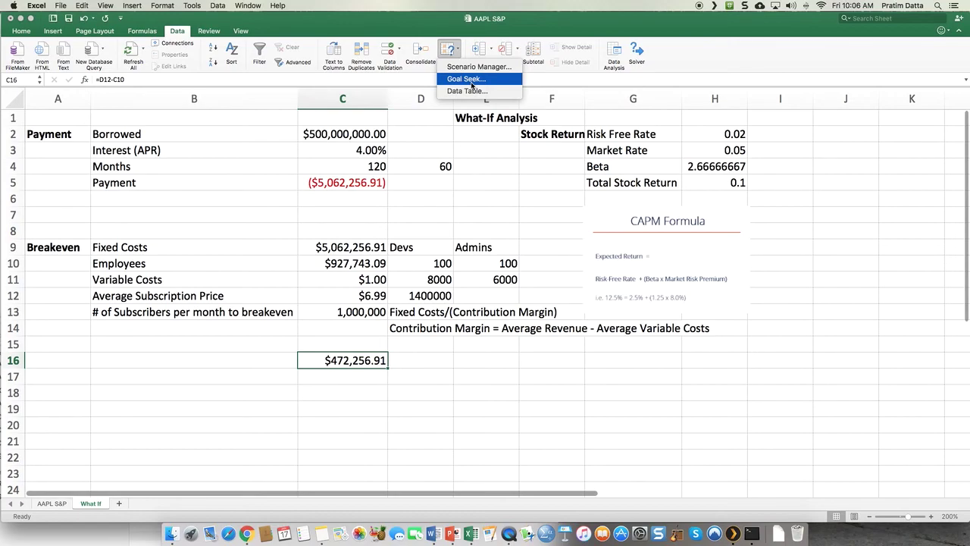
{"action": "left_click", "coordinate": [447, 48]}
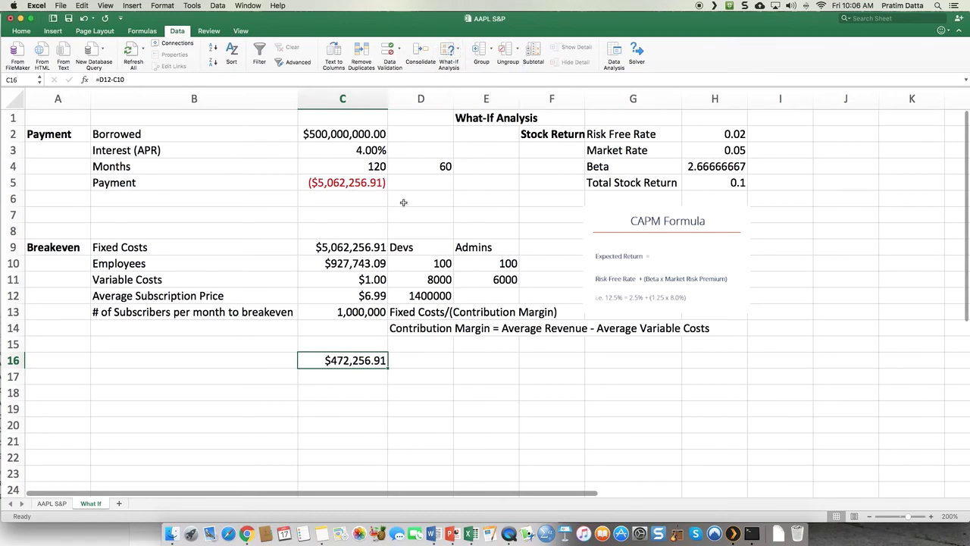
{"action": "left_click", "coordinate": [346, 263]}
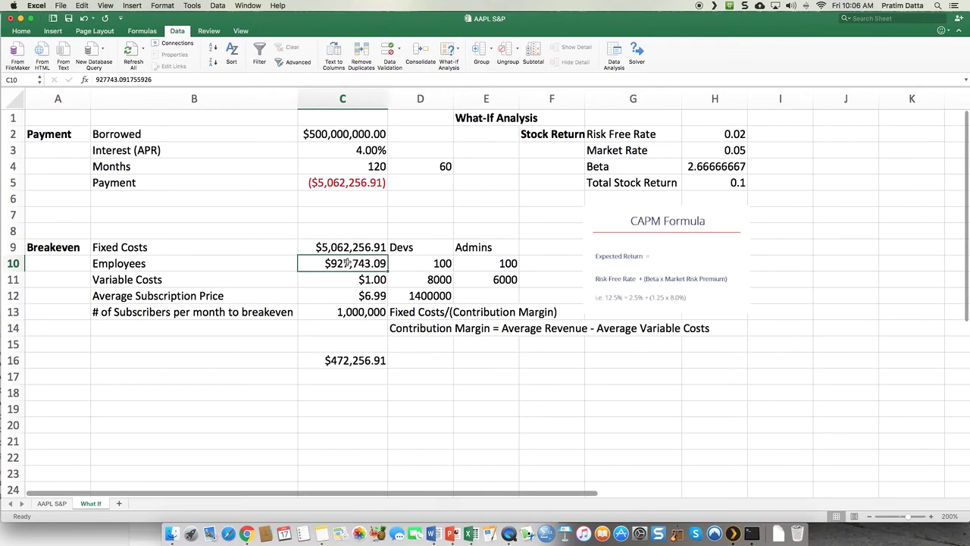
{"action": "type", "text": "14000"}
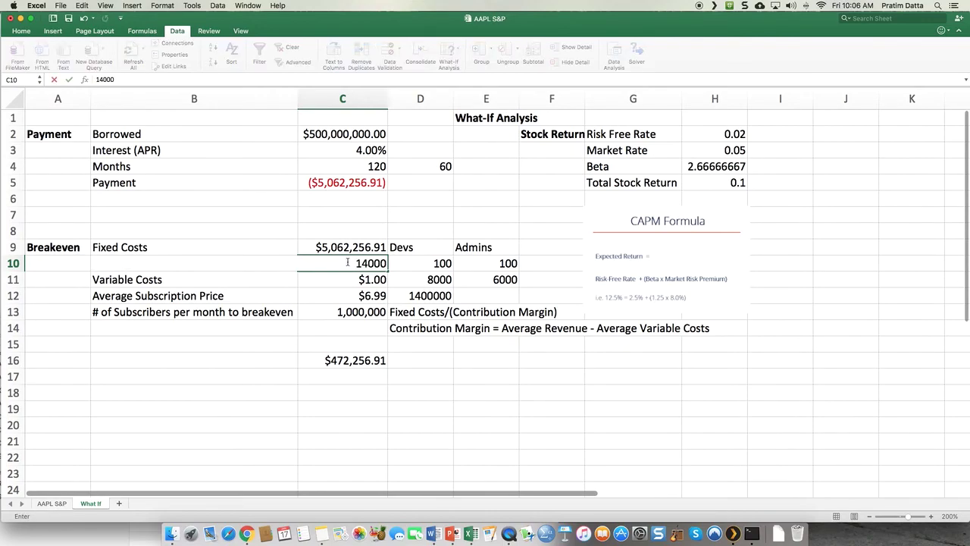
{"action": "key", "text": "BackSpace"}
{"action": "type", "text": "0000"}
{"action": "key", "text": "Return"}
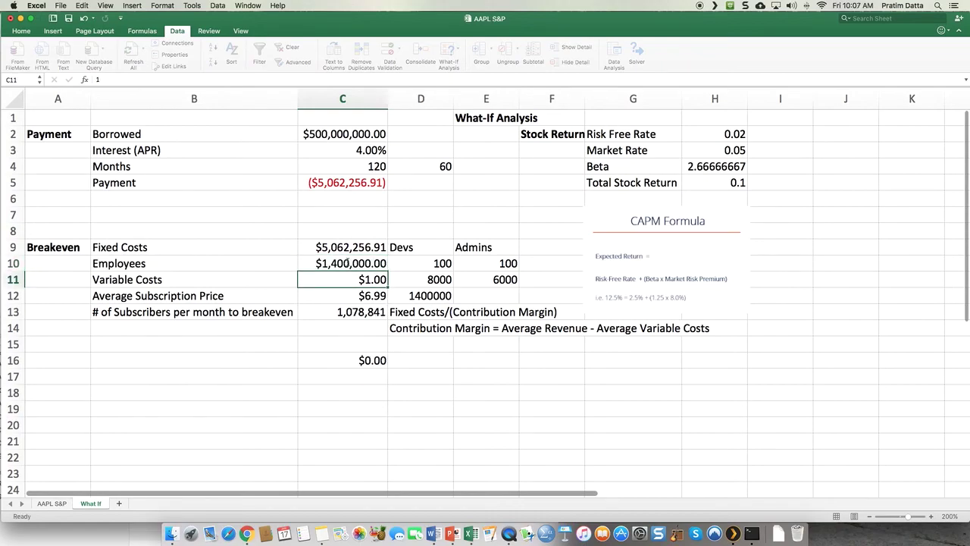
Step: Run Goal Seek to bring the breakeven subscribers in C13 to 1000000 by changing the average subscription price in C12, and keep the solution
{"action": "left_click", "coordinate": [366, 318]}
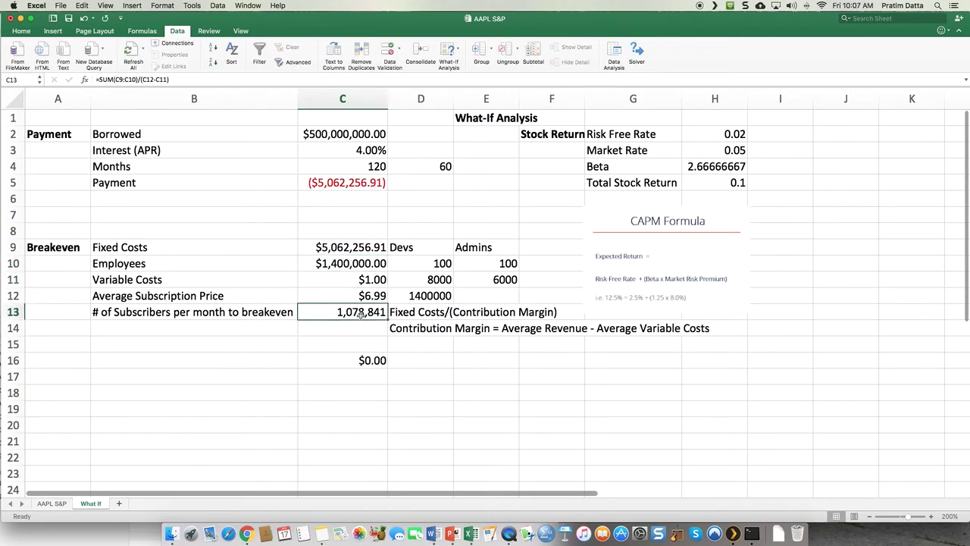
{"action": "left_click", "coordinate": [459, 57]}
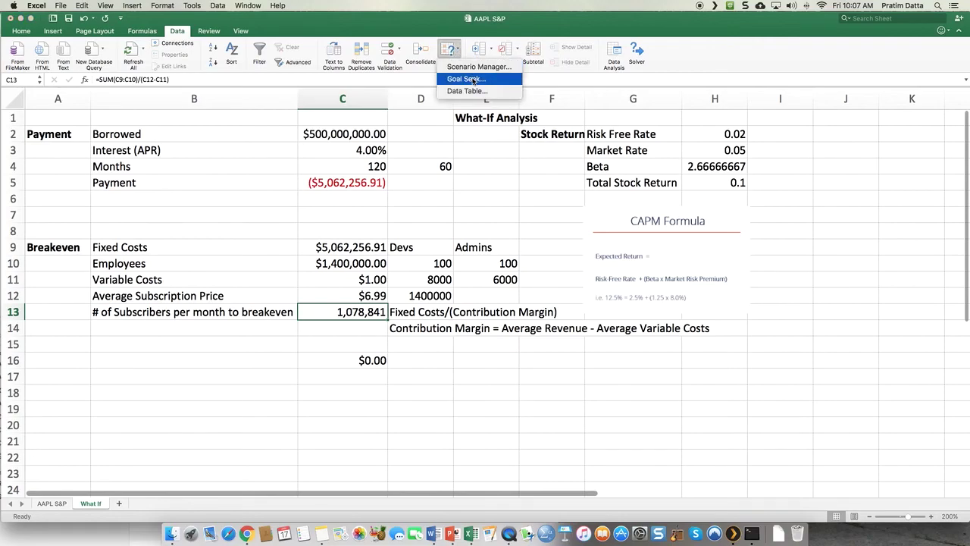
{"action": "left_click", "coordinate": [467, 79]}
{"action": "left_click_drag", "start_coordinate": [485, 434], "coordinate": [518, 367]}
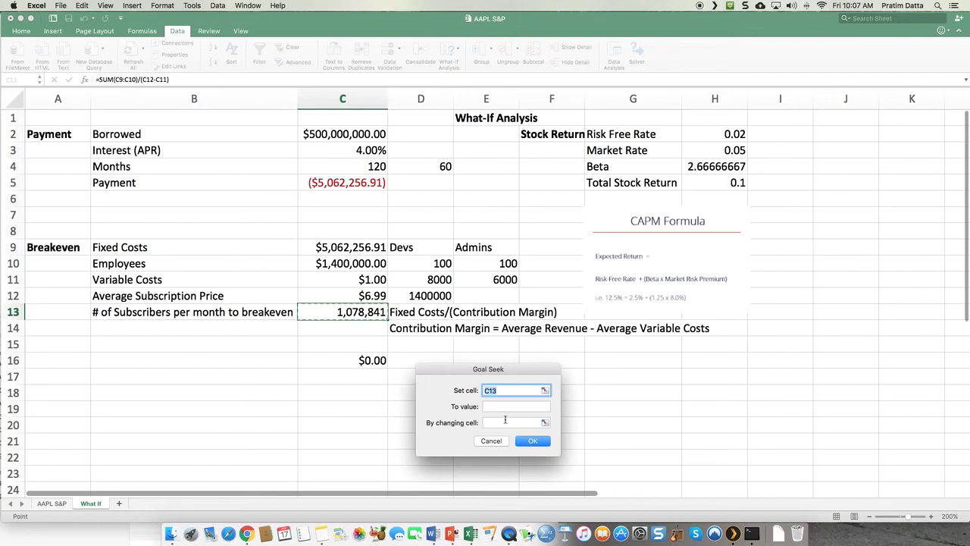
{"action": "left_click", "coordinate": [495, 407]}
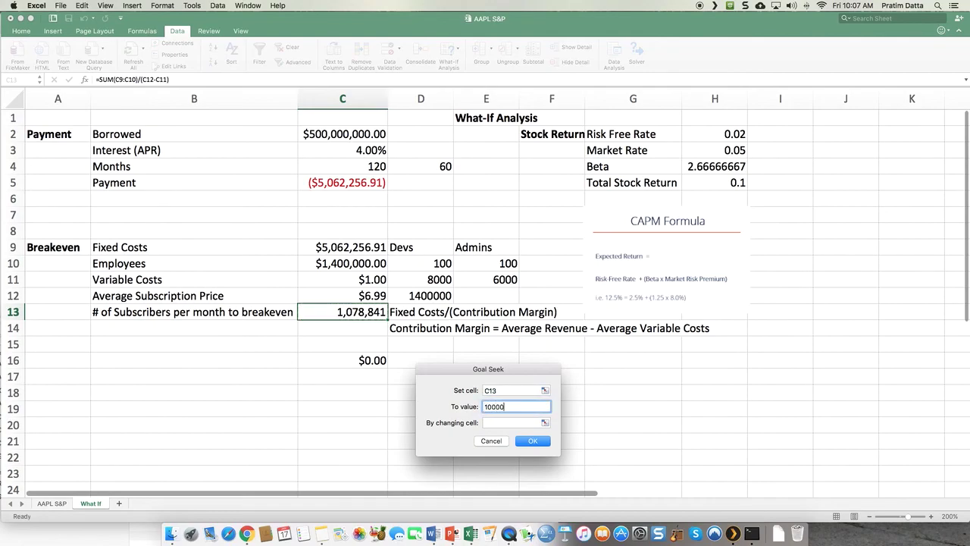
{"action": "left_click", "coordinate": [500, 423]}
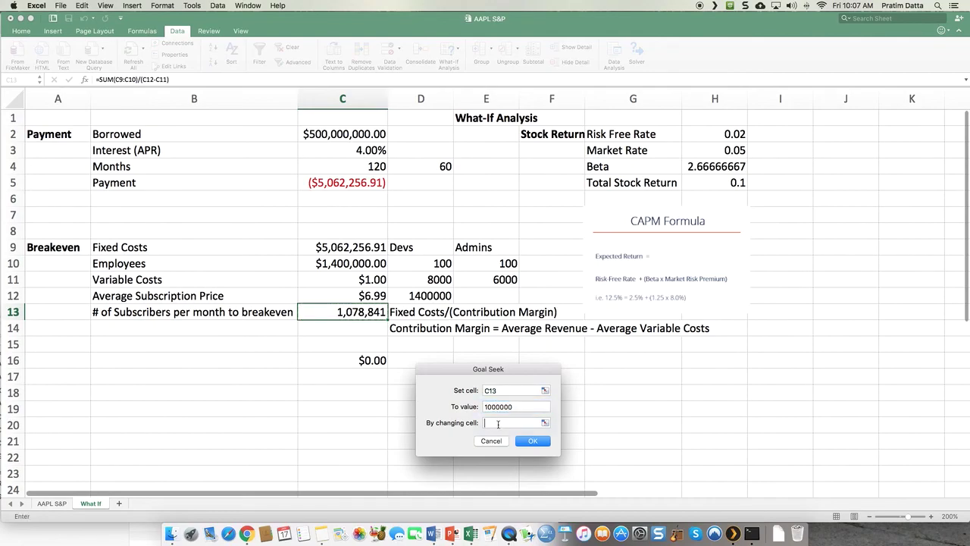
{"action": "left_click", "coordinate": [356, 299]}
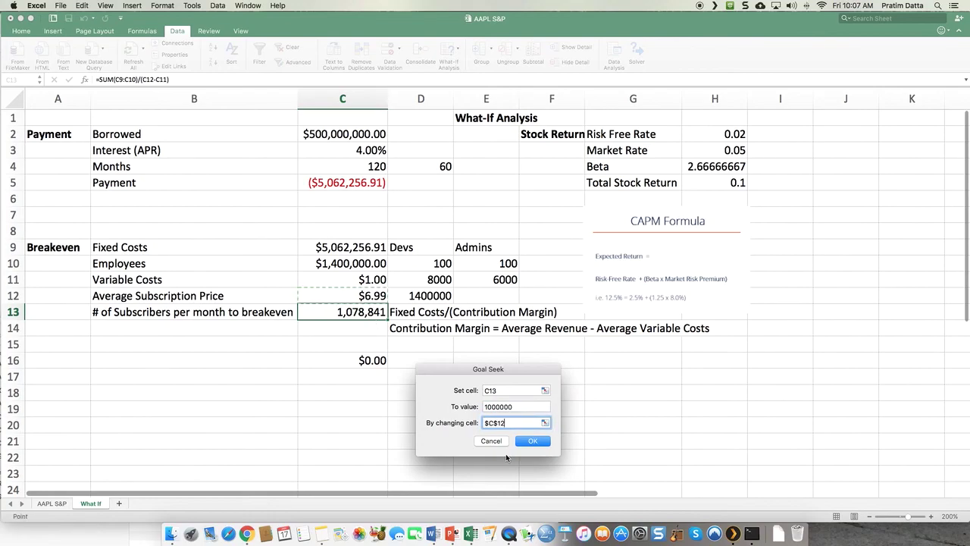
{"action": "left_click", "coordinate": [535, 442]}
{"action": "left_click", "coordinate": [535, 442]}
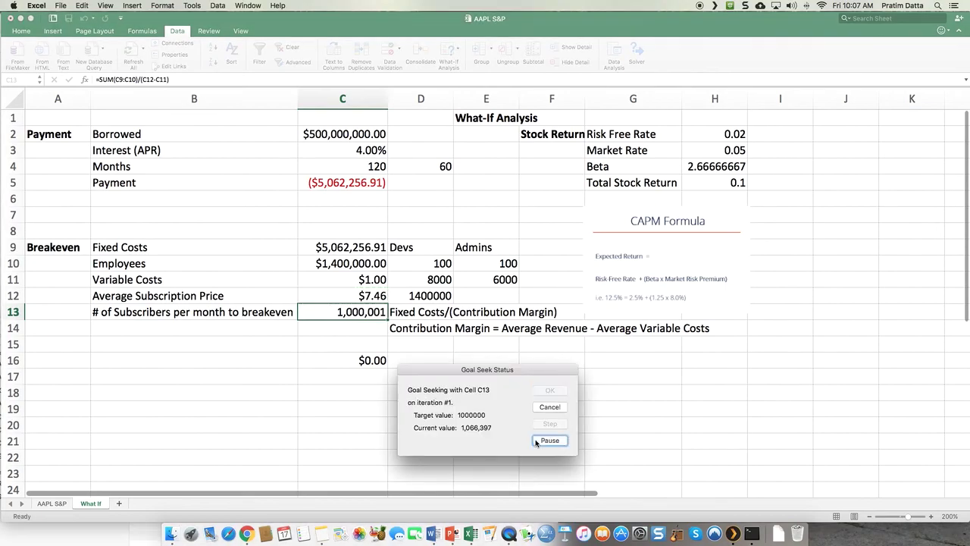
{"action": "left_click", "coordinate": [551, 390]}
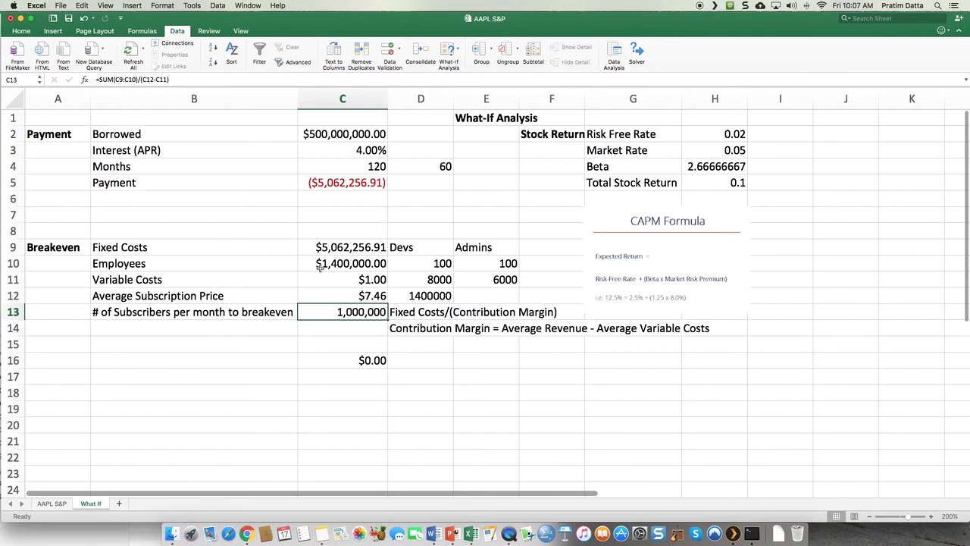
{"action": "left_click", "coordinate": [362, 296]}
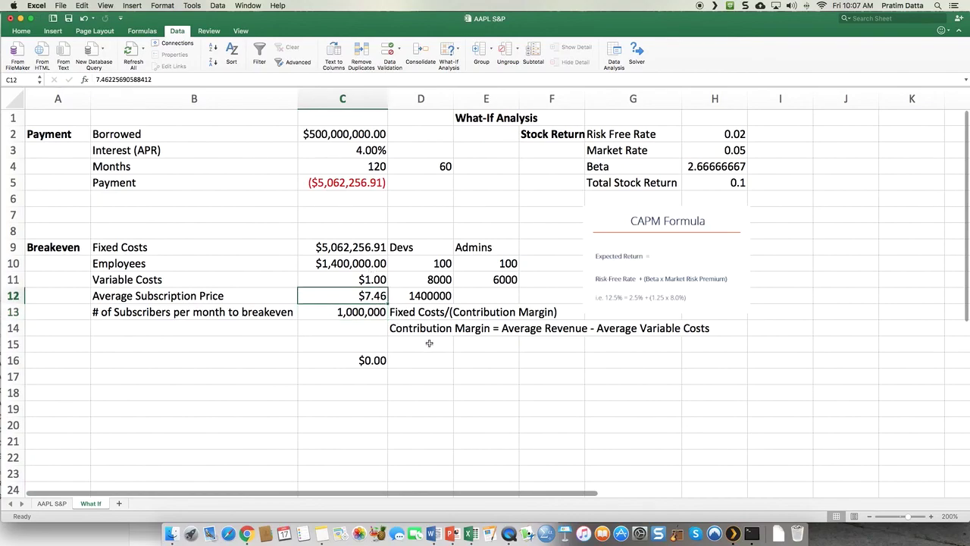